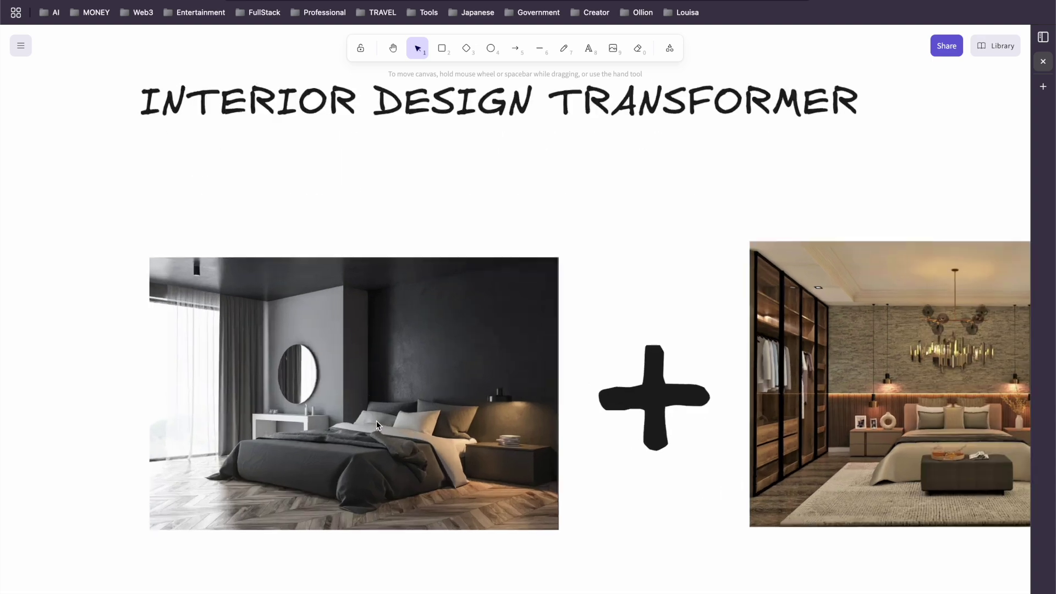
# Step: Examine the Interior Design Transformer overview, from the dark bedroom and the style reference image to the contemporary result
pyautogui.scroll(-2, 374, 421)
pyautogui.hscroll(5, 552, 209)
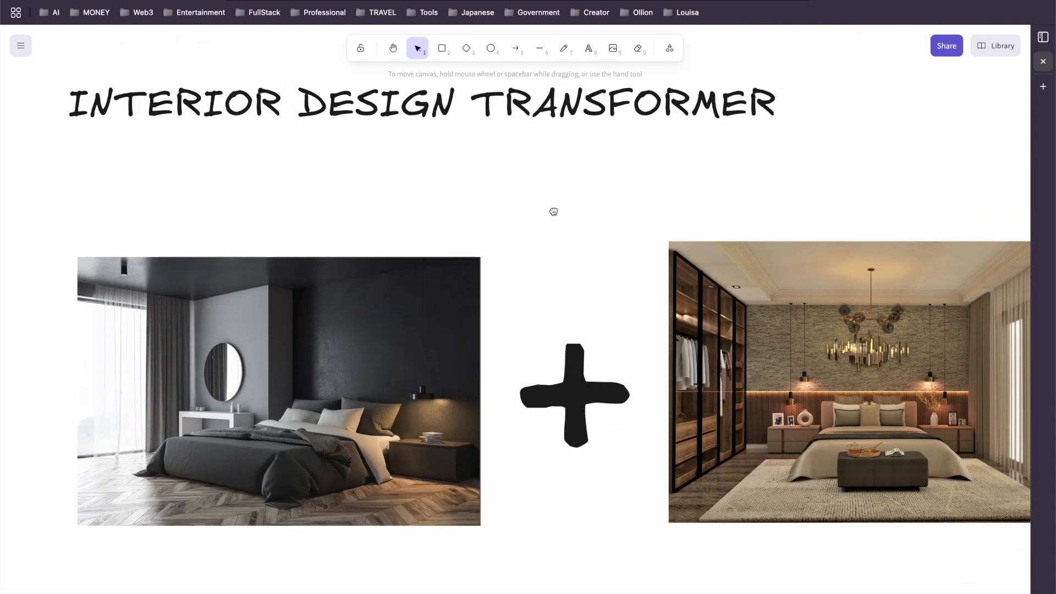
pyautogui.scroll(3, 668, 220)
pyautogui.hscroll(3, 745, 190)
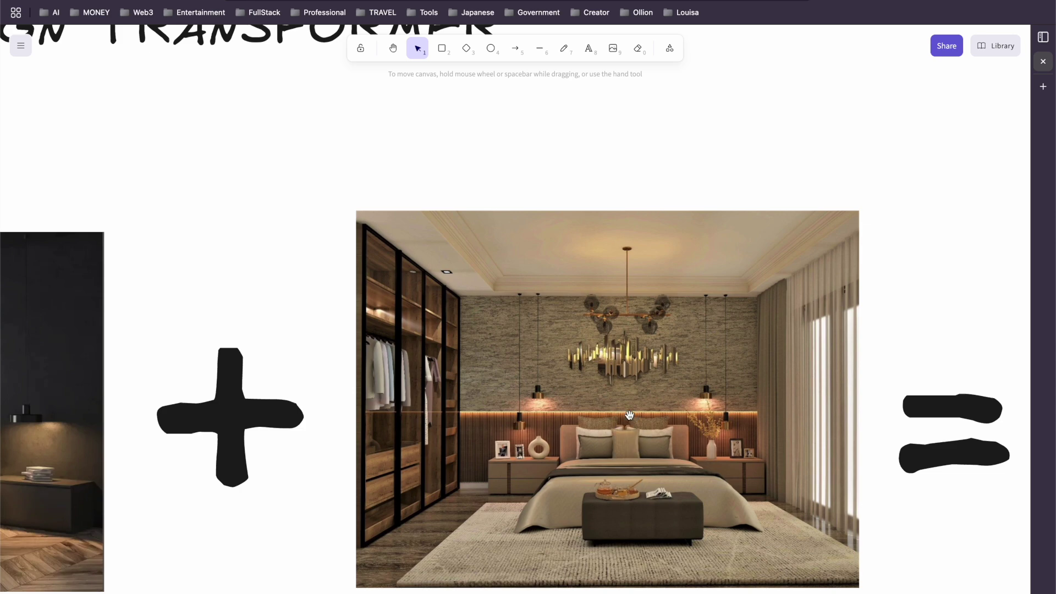
pyautogui.scroll(-1, 630, 415)
pyautogui.scroll(-3, 627, 410)
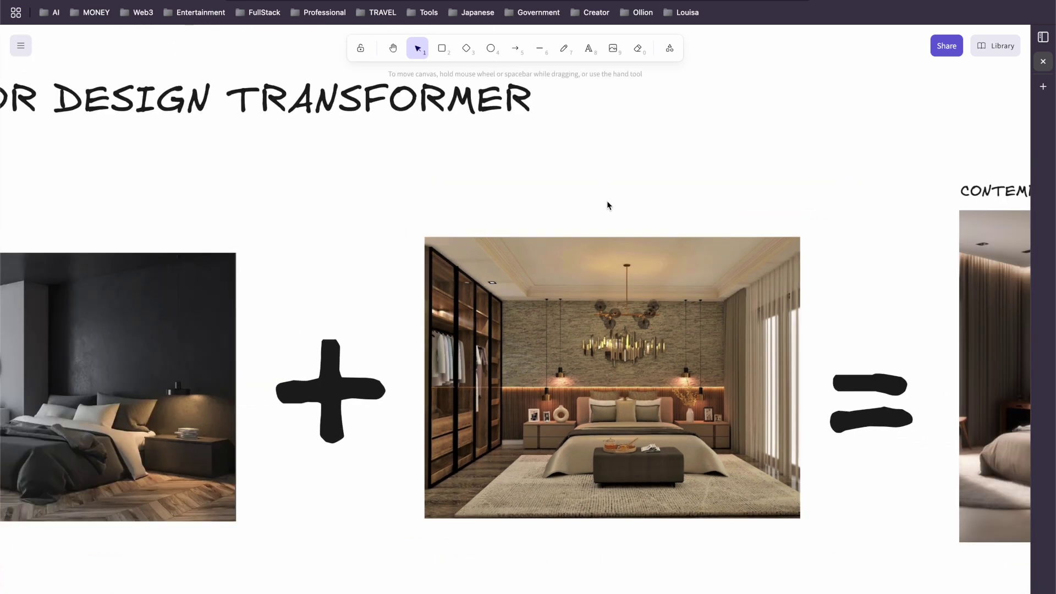
pyautogui.hscroll(9, 573, 211)
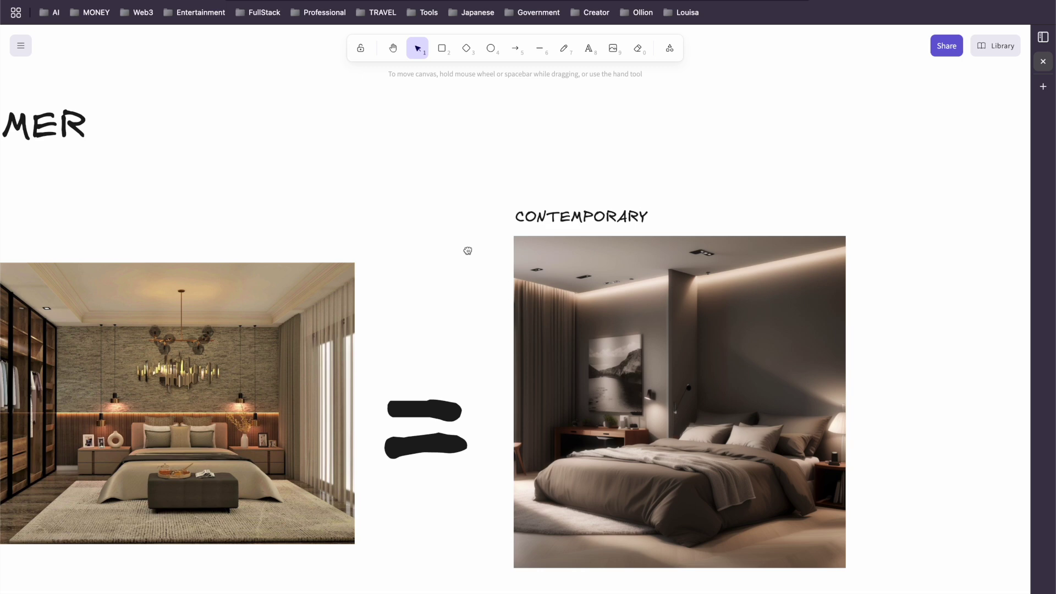
pyautogui.hscroll(-5, 468, 250)
pyautogui.scroll(-3, 495, 231)
pyautogui.hscroll(-2, 495, 231)
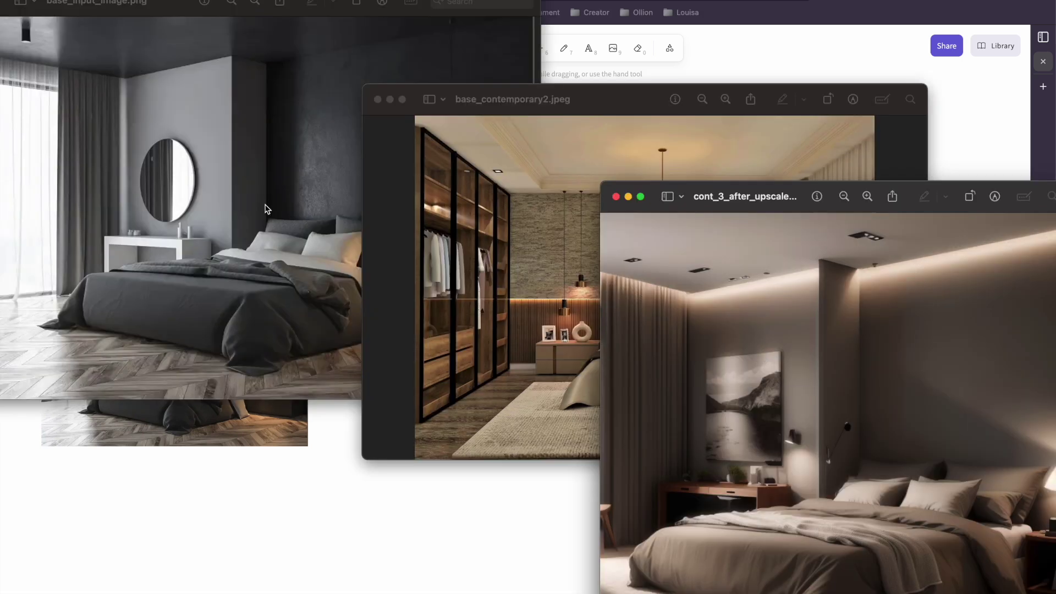
# Step: Bring the base_input_image.png and base_contemporary2.jpeg windows into full view to inspect each source image
pyautogui.moveTo(209, 30); pyautogui.dragTo(427, 131)
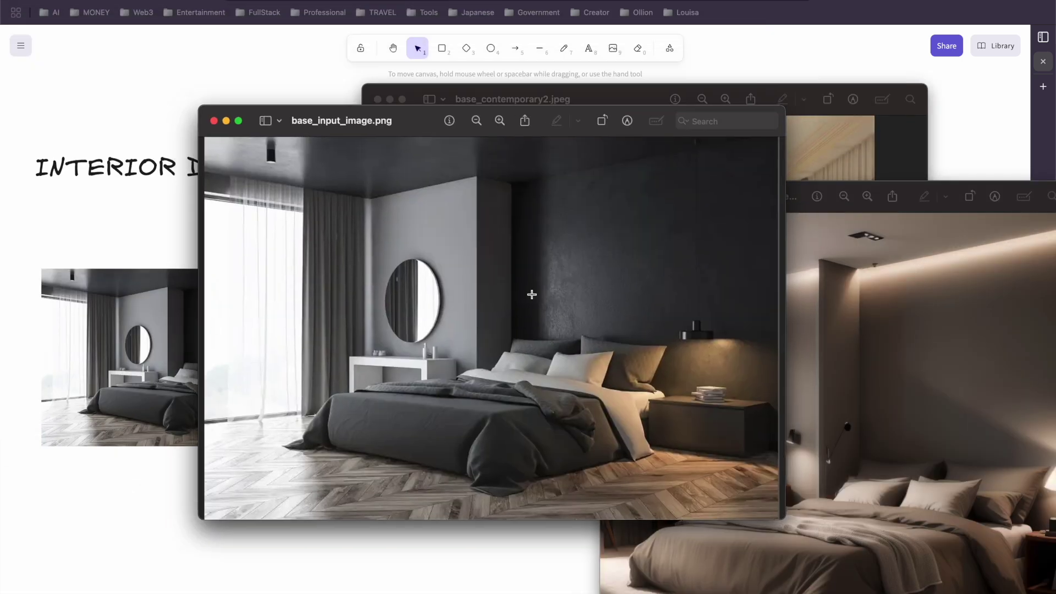
pyautogui.moveTo(375, 143); pyautogui.dragTo(319, 129)
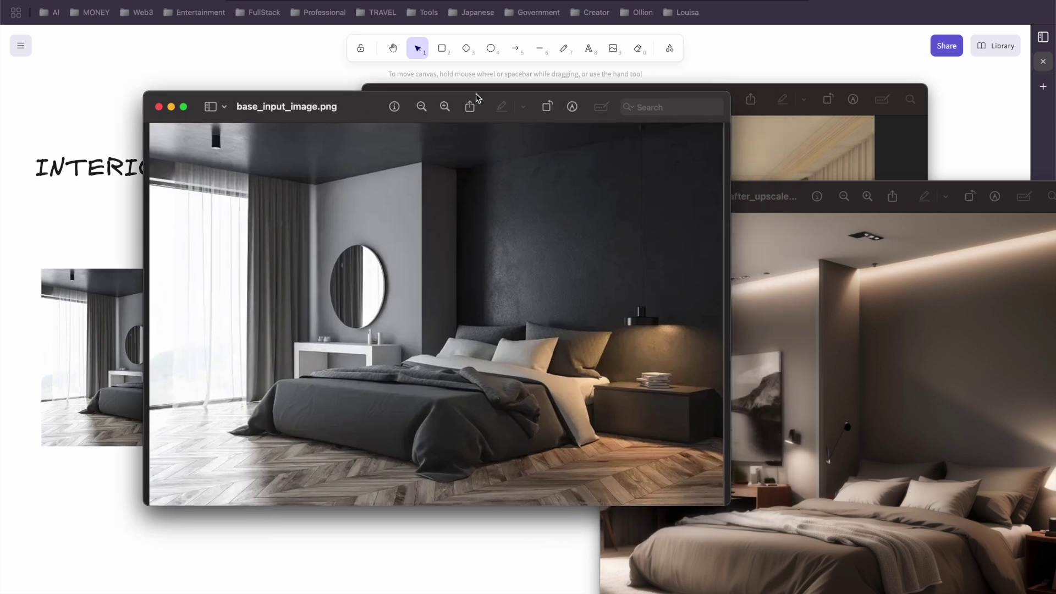
pyautogui.click(578, 110)
pyautogui.moveTo(578, 110); pyautogui.dragTo(475, 58)
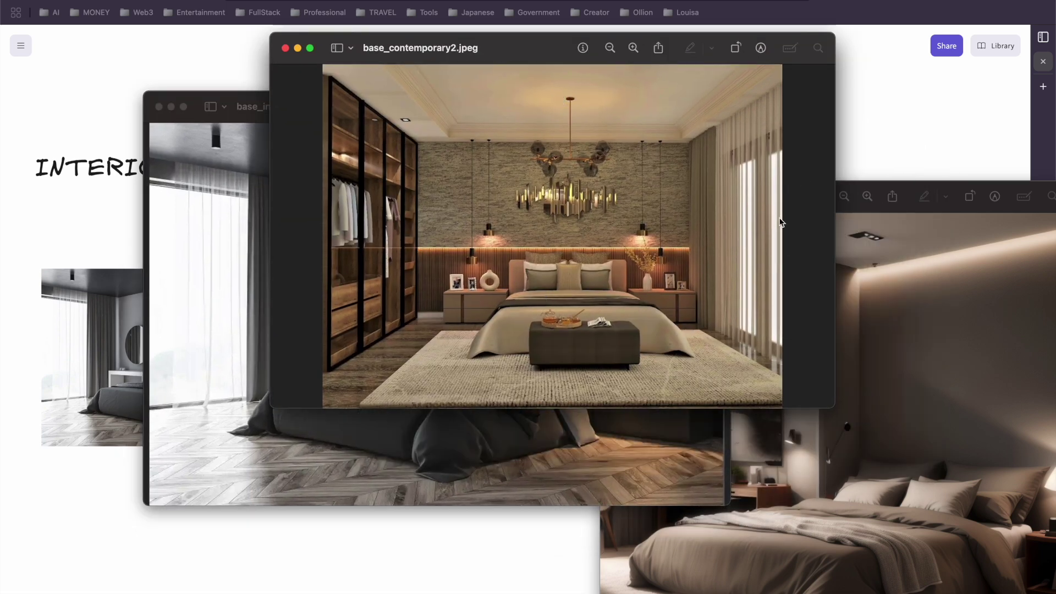
# Step: Rearrange the image windows to compare base_input_image.png with the upscaled contemporary result
pyautogui.click(259, 345)
pyautogui.moveTo(353, 115); pyautogui.dragTo(368, 125)
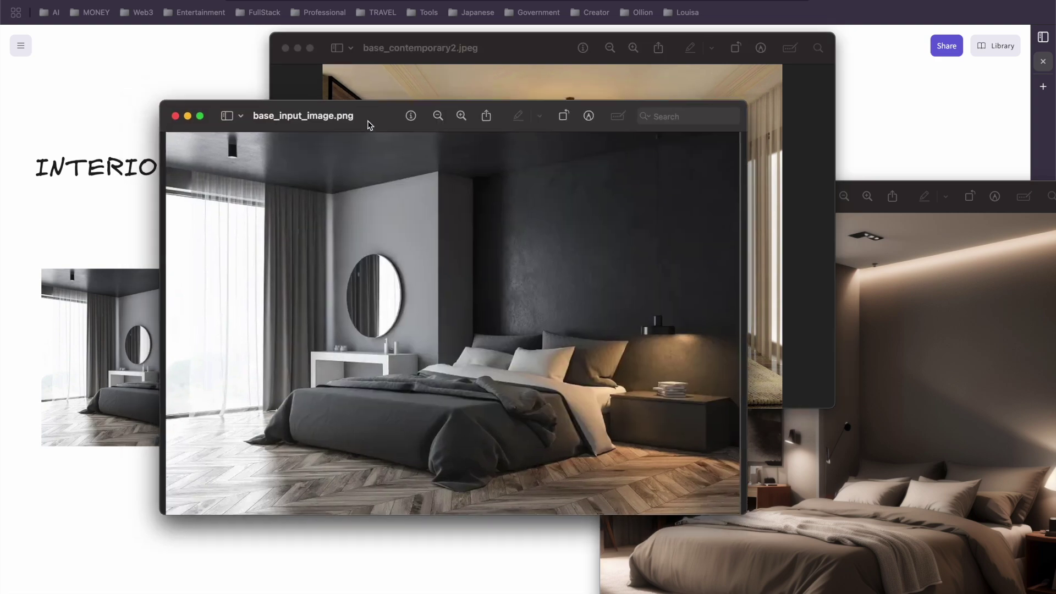
pyautogui.click(842, 204)
pyautogui.moveTo(786, 202); pyautogui.dragTo(606, 146)
pyautogui.moveTo(342, 124); pyautogui.dragTo(167, 75)
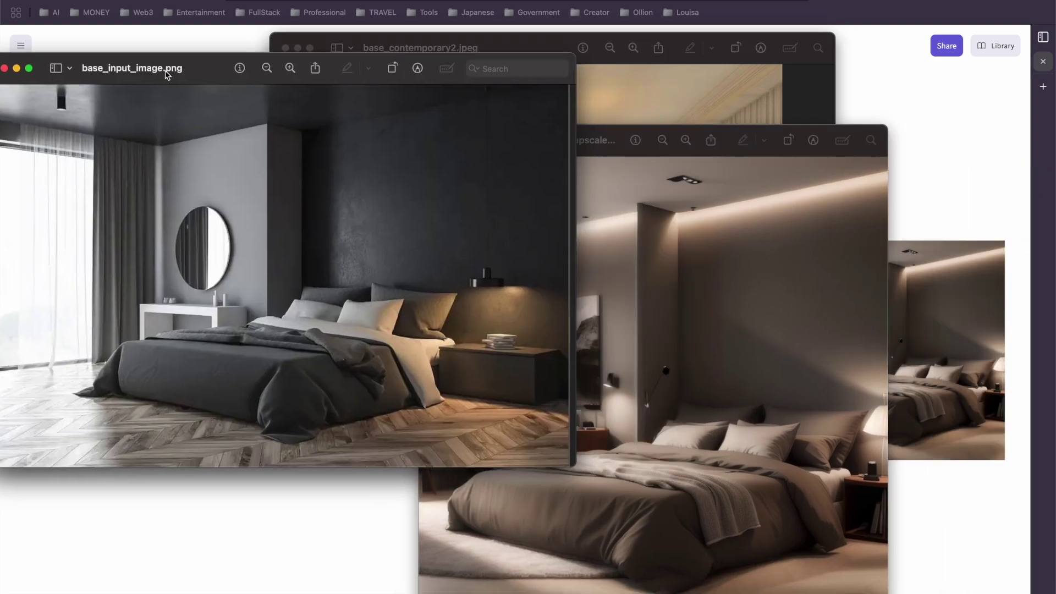
pyautogui.click(593, 151)
pyautogui.moveTo(592, 155); pyautogui.dragTo(674, 71)
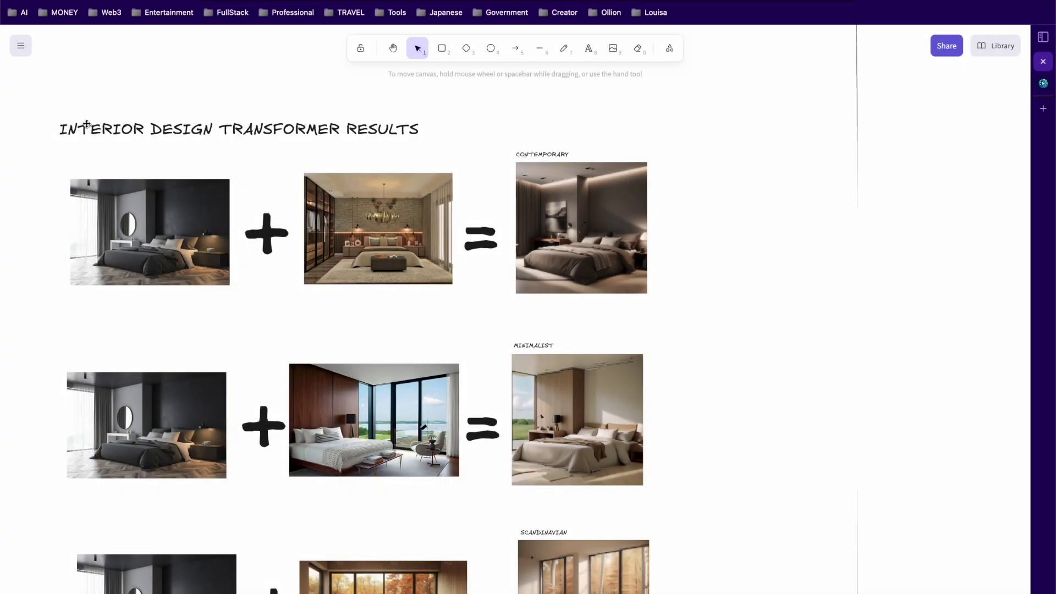
# Step: Examine the contemporary and minimalist rows of the Interior Design Transformer results up close
pyautogui.scroll(5, 187, 209)
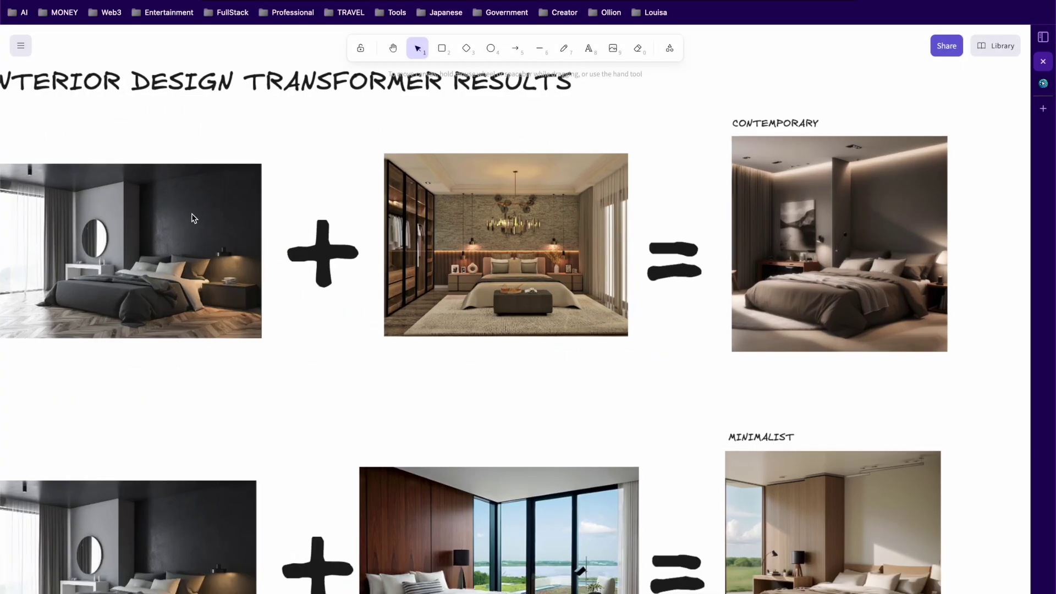
pyautogui.moveTo(416, 408); pyautogui.dragTo(468, 205)
pyautogui.moveTo(497, 521); pyautogui.dragTo(354, 500)
pyautogui.moveTo(487, 486); pyautogui.dragTo(382, 419)
pyautogui.scroll(6, 648, 329)
pyautogui.moveTo(844, 307); pyautogui.dragTo(830, 457)
pyautogui.scroll(-5, 495, 405)
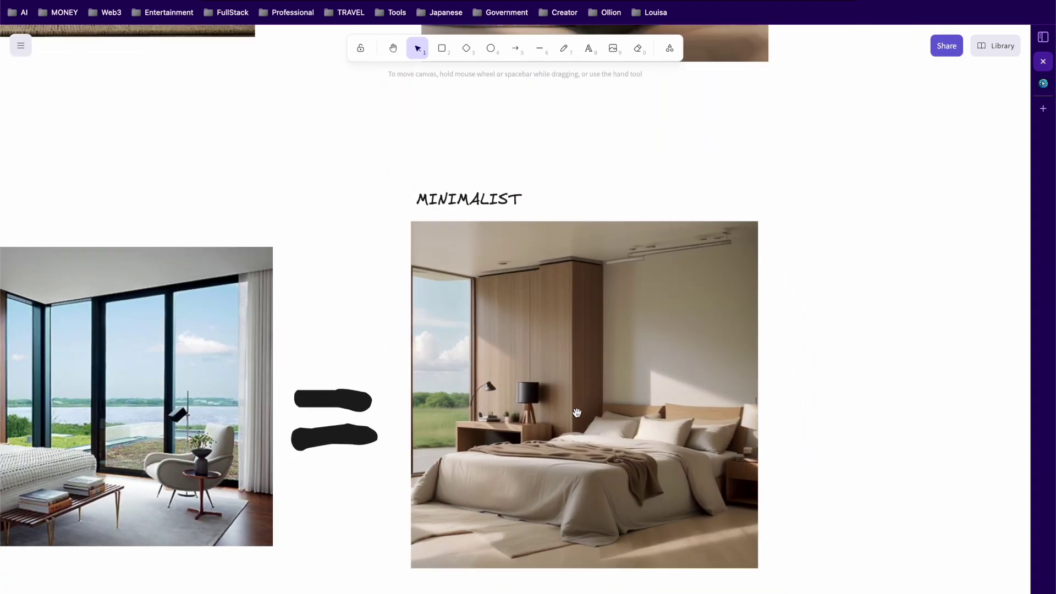
# Step: Examine the Scandinavian row, comparing the autumn-window reference bedroom with its generated image
pyautogui.moveTo(349, 535); pyautogui.dragTo(624, 164)
pyautogui.scroll(5, 570, 396)
pyautogui.scroll(2, 452, 334)
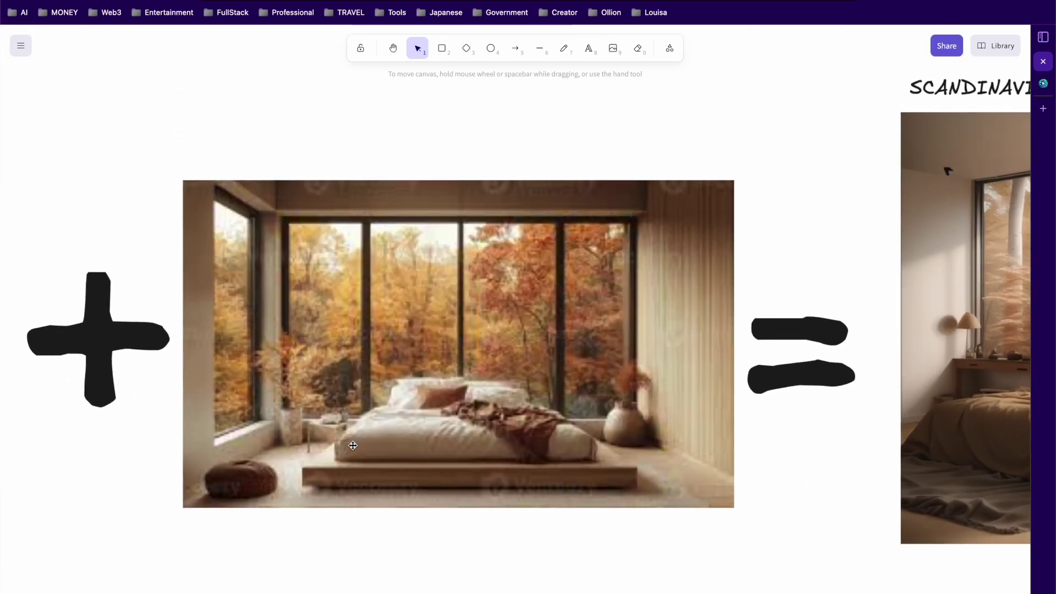
pyautogui.hscroll(3, 452, 334)
pyautogui.scroll(-3, 447, 471)
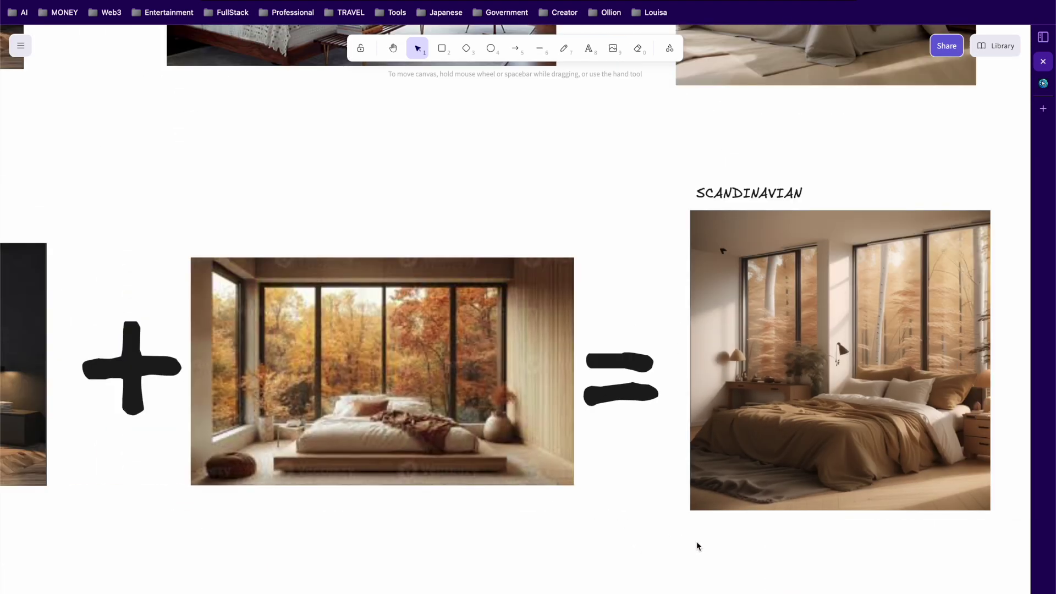
pyautogui.hscroll(5, 675, 556)
pyautogui.scroll(2, 592, 346)
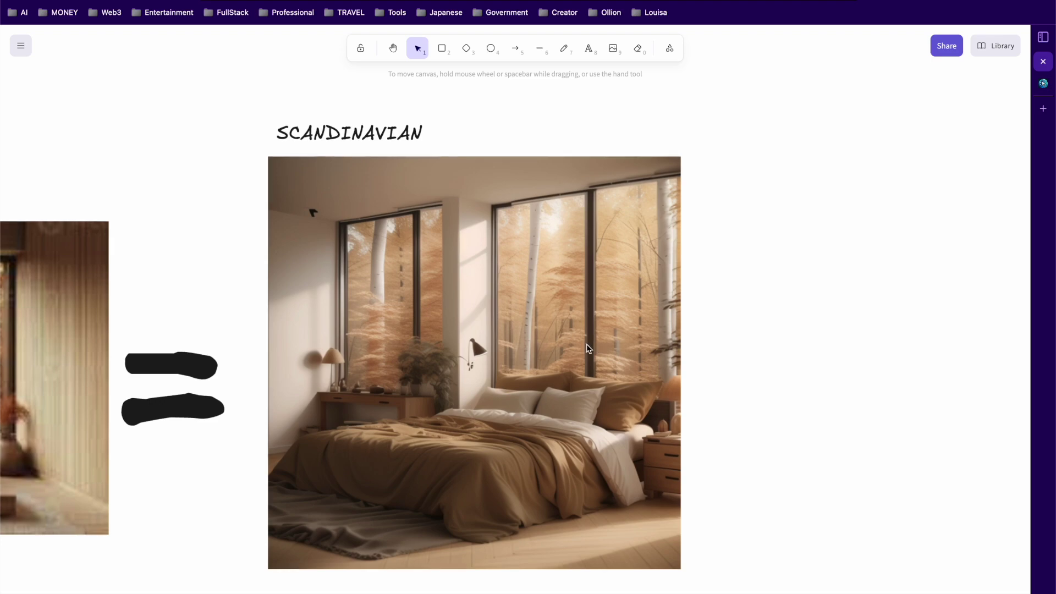
pyautogui.scroll(-5, 677, 405)
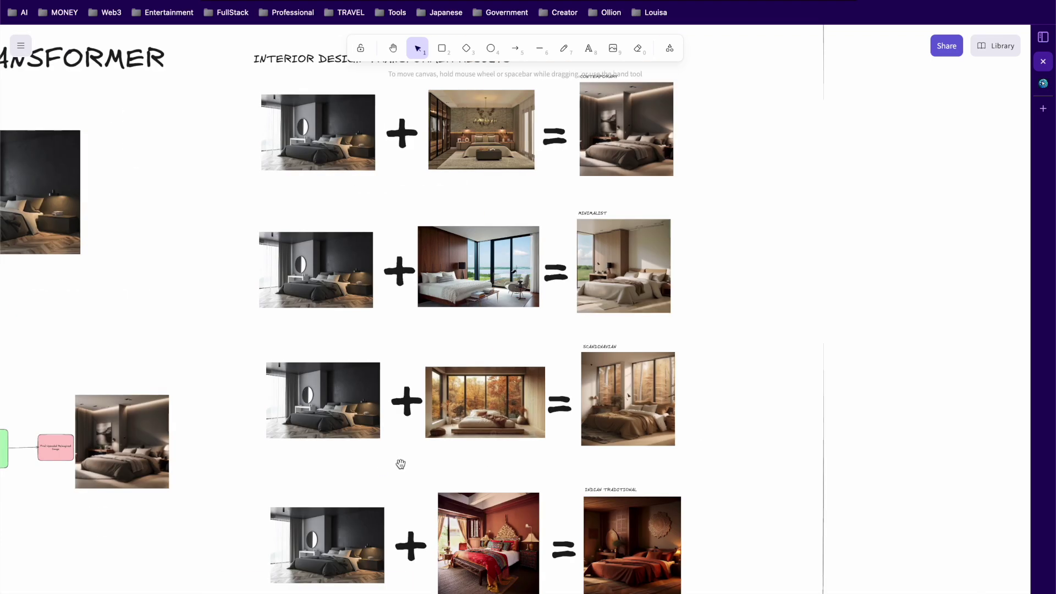
# Step: Examine the Indian Traditional row, comparing the red reference bedroom with its generated image
pyautogui.scroll(2, 407, 473)
pyautogui.scroll(2, 411, 482)
pyautogui.moveTo(418, 489); pyautogui.dragTo(191, 100)
pyautogui.scroll(5, 663, 216)
pyautogui.scroll(3, 724, 292)
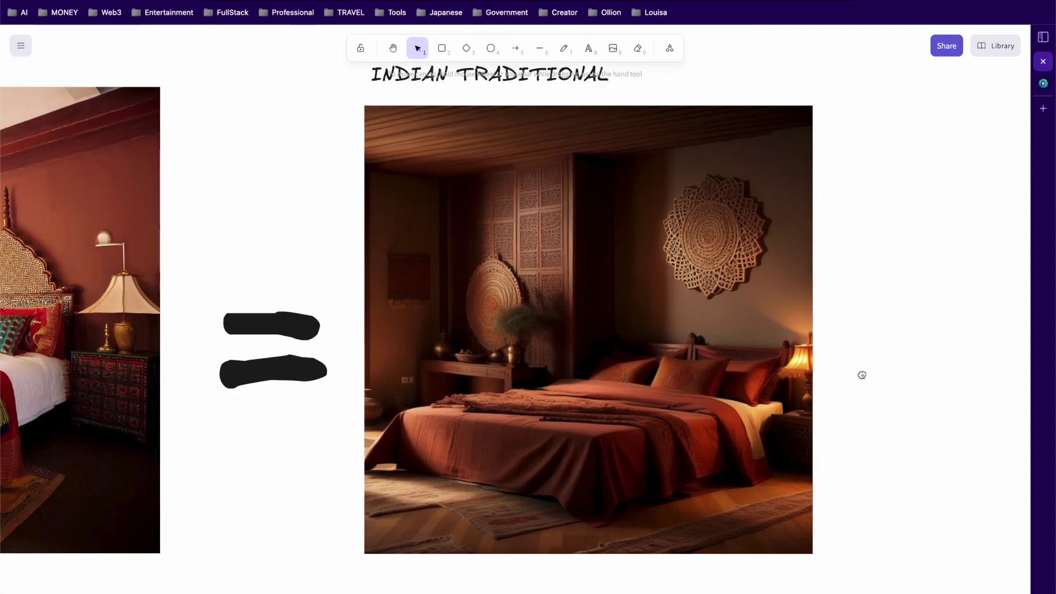
pyautogui.scroll(1, 756, 381)
pyautogui.scroll(-5, 773, 382)
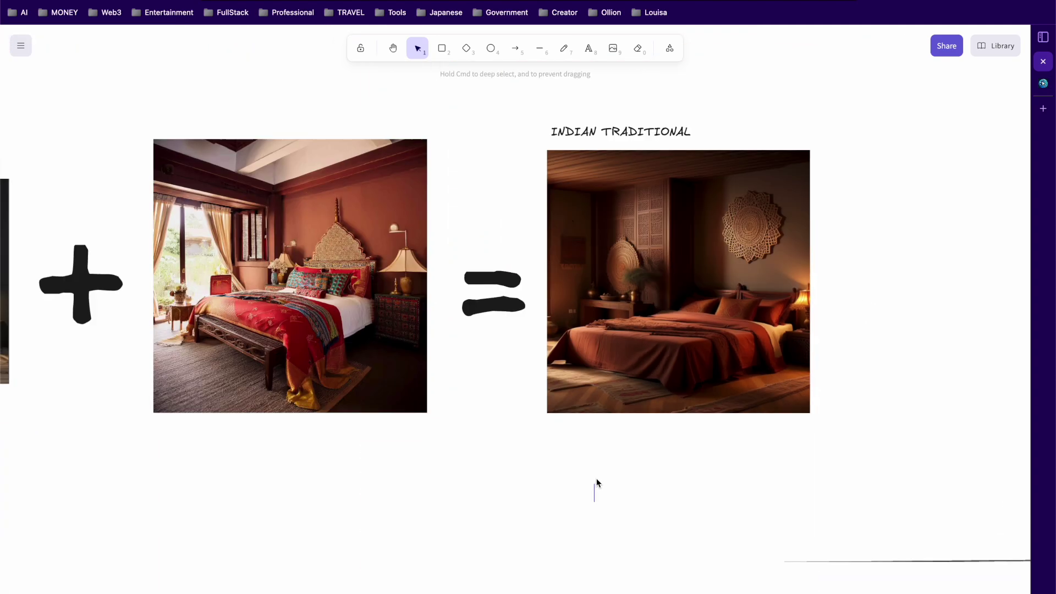
# Step: Review all the Interior Design Transformer result rows together, from Indian Traditional back up to Contemporary
pyautogui.scroll(-10, 499, 482)
pyautogui.scroll(5, 684, 358)
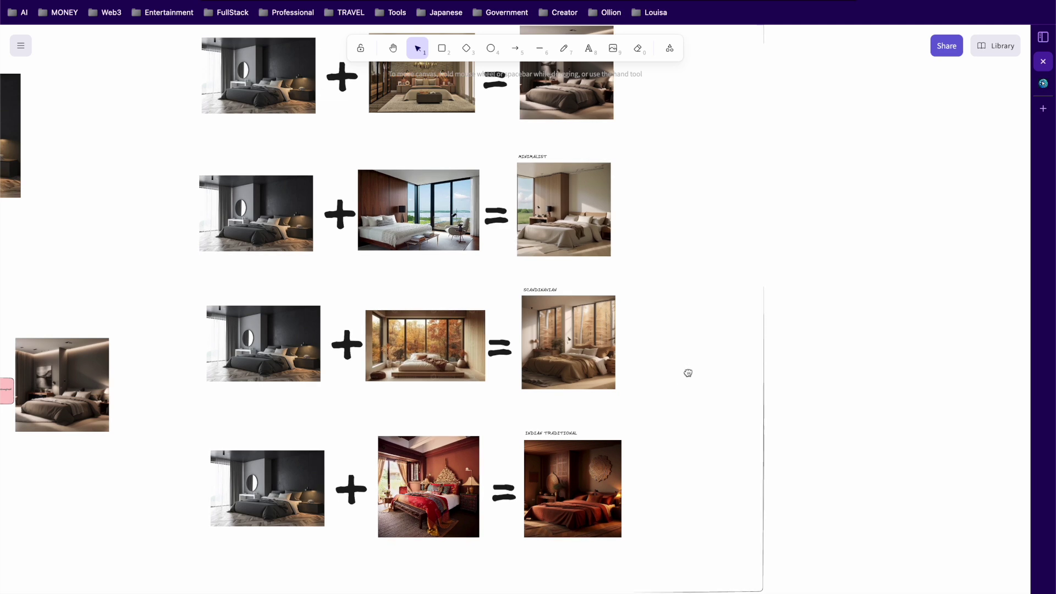
pyautogui.scroll(3, 627, 498)
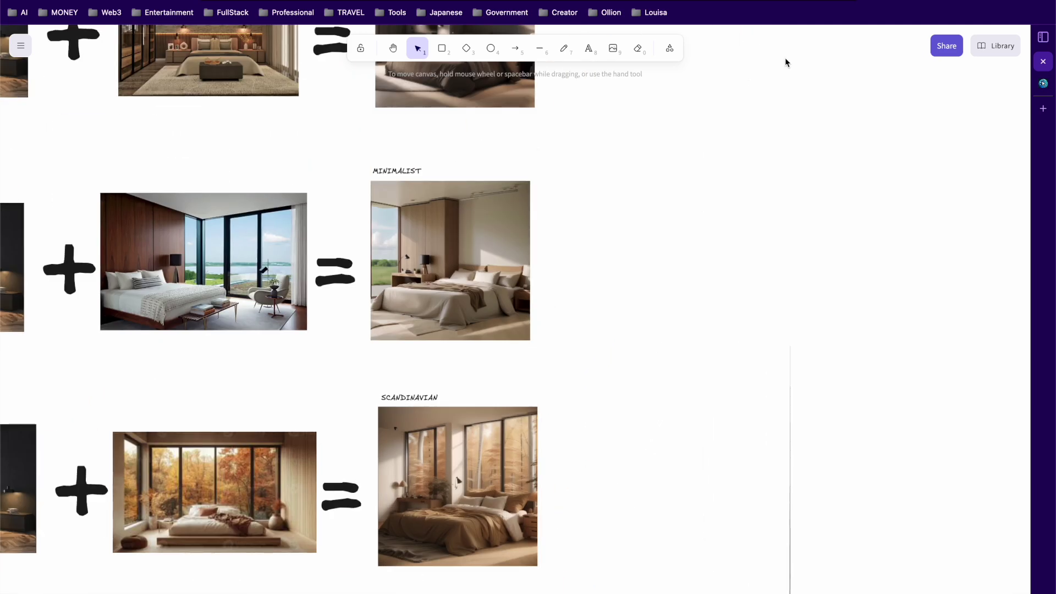
pyautogui.scroll(-3, 639, 312)
pyautogui.scroll(1, 620, 297)
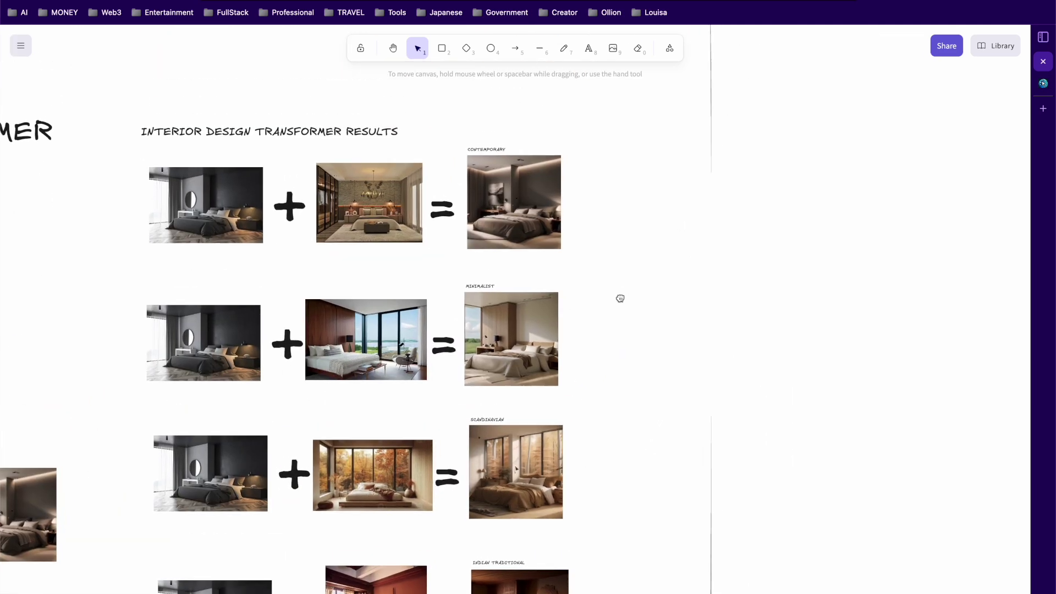
pyautogui.scroll(1, 611, 304)
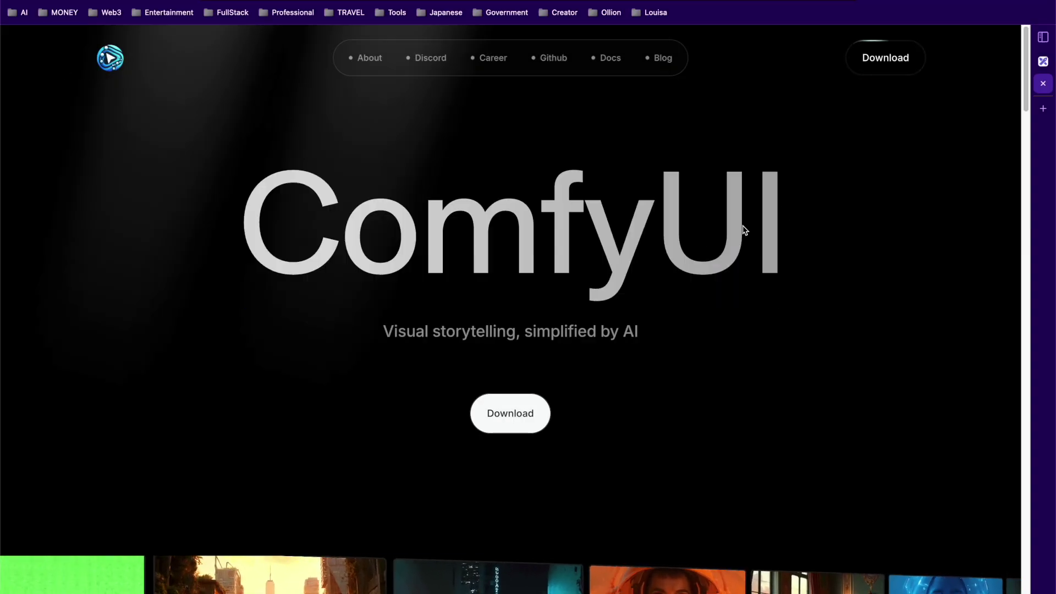
# Step: Look through the ComfyUI website's home page, including its description and sample artwork
pyautogui.scroll(-5, 486, 378)
pyautogui.scroll(-8, 507, 361)
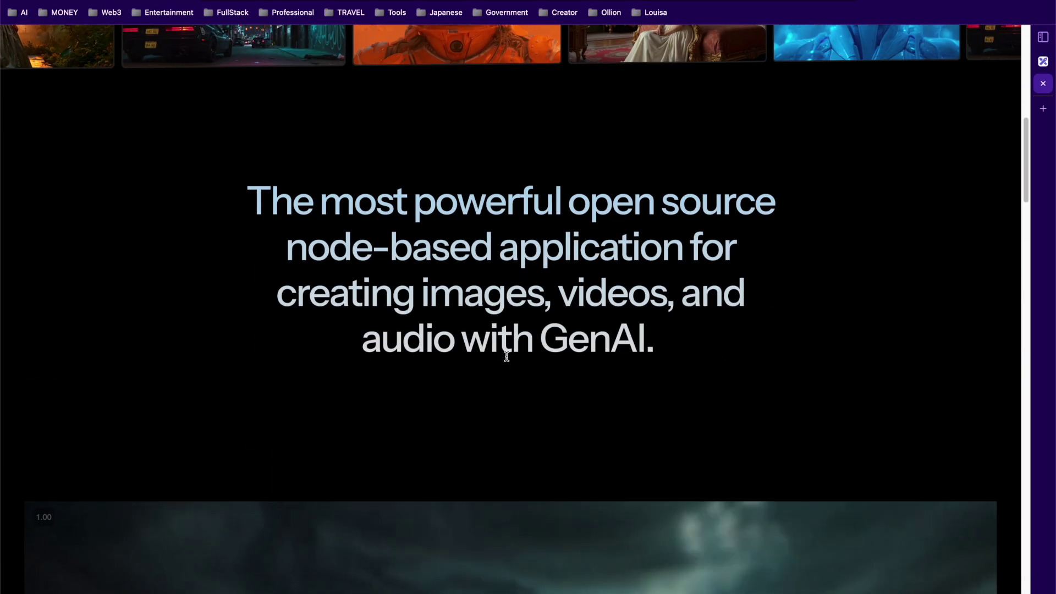
pyautogui.scroll(-15, 477, 201)
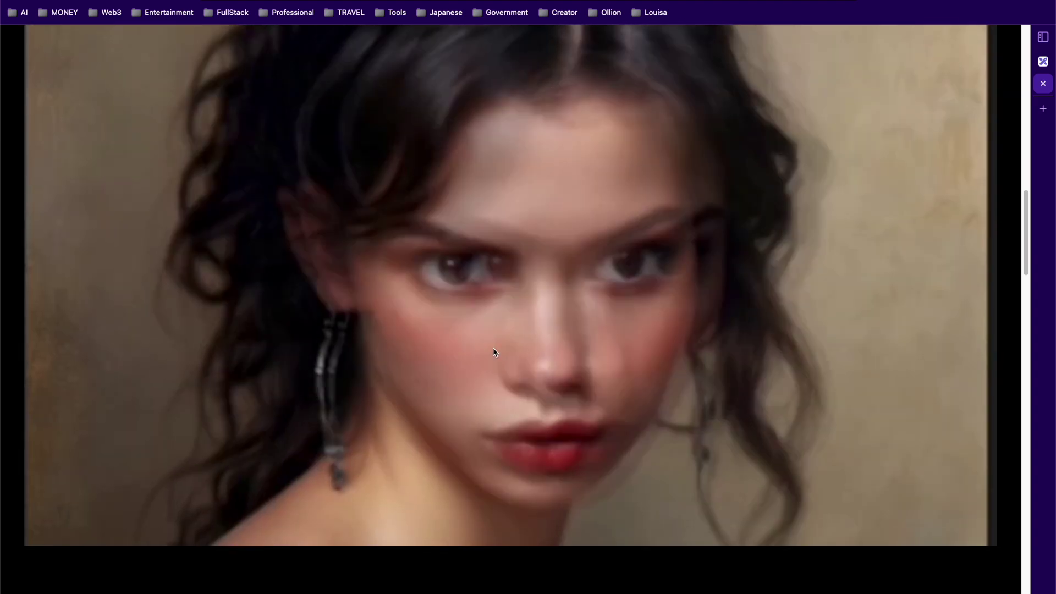
pyautogui.scroll(20, 587, 315)
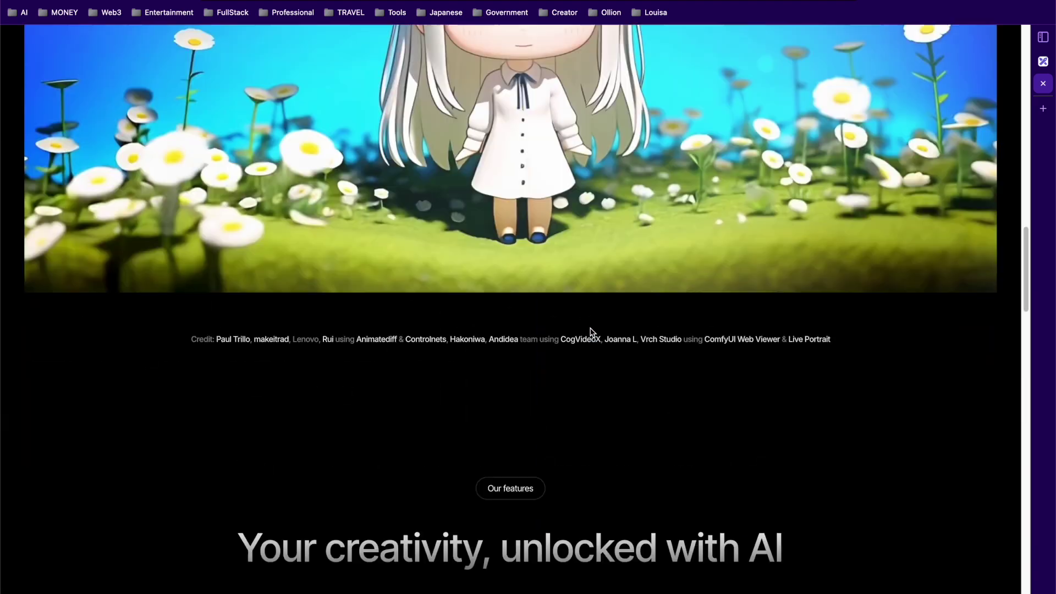
# Step: Switch to Jarvislabs, begin creating an instance from the ComfyUI template and open its cloud launch options
pyautogui.press('ctrl+super+f')
pyautogui.click(246, 165)
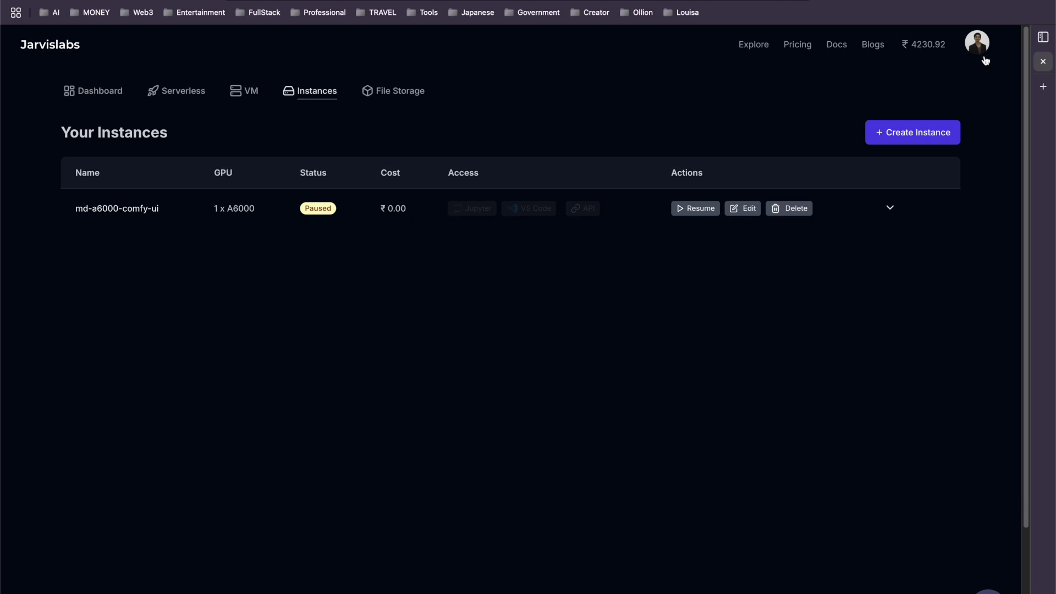
pyautogui.click(919, 132)
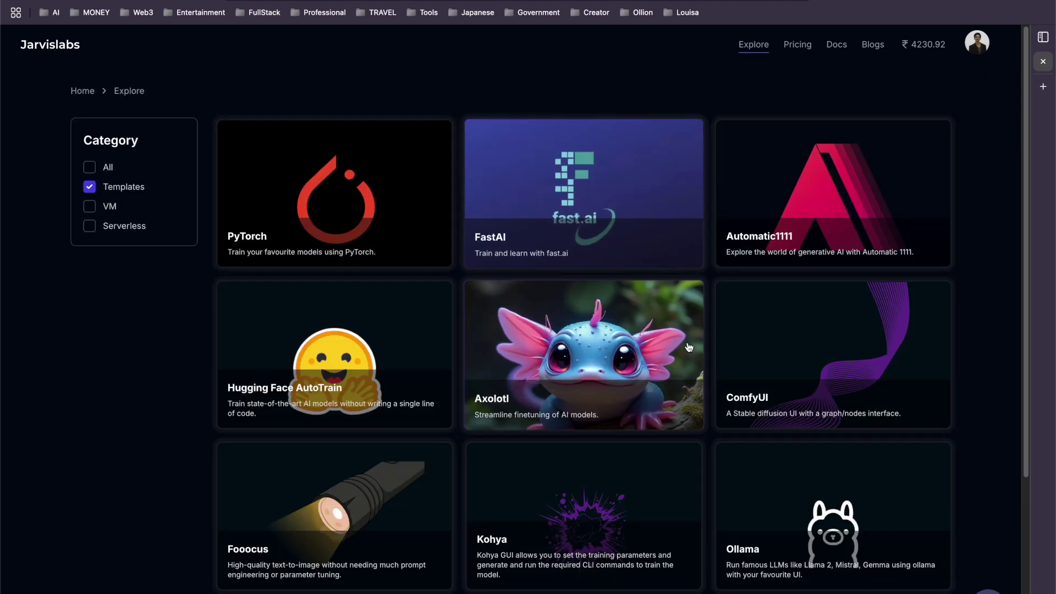
pyautogui.click(795, 374)
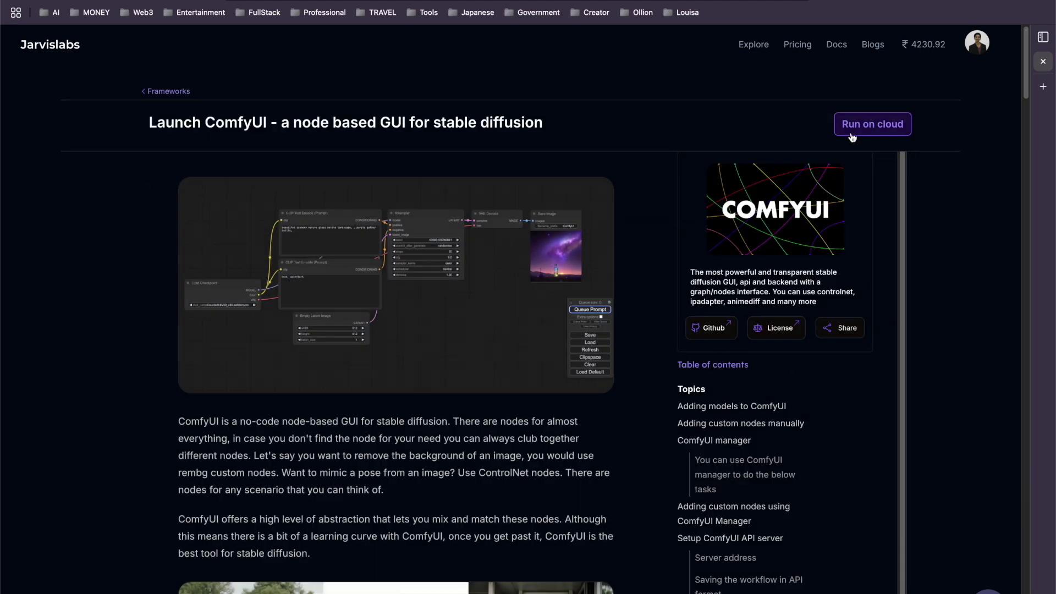
pyautogui.click(857, 131)
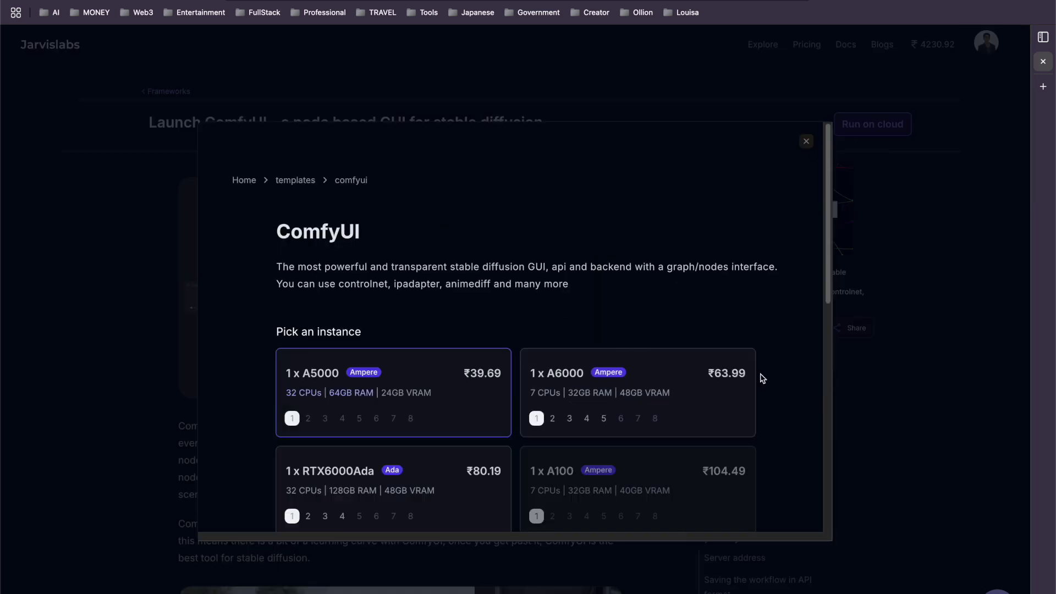
# Step: Review the GPU options, set the storage to 100 GB and close the launch dialog without launching an instance
pyautogui.scroll(-8, 781, 393)
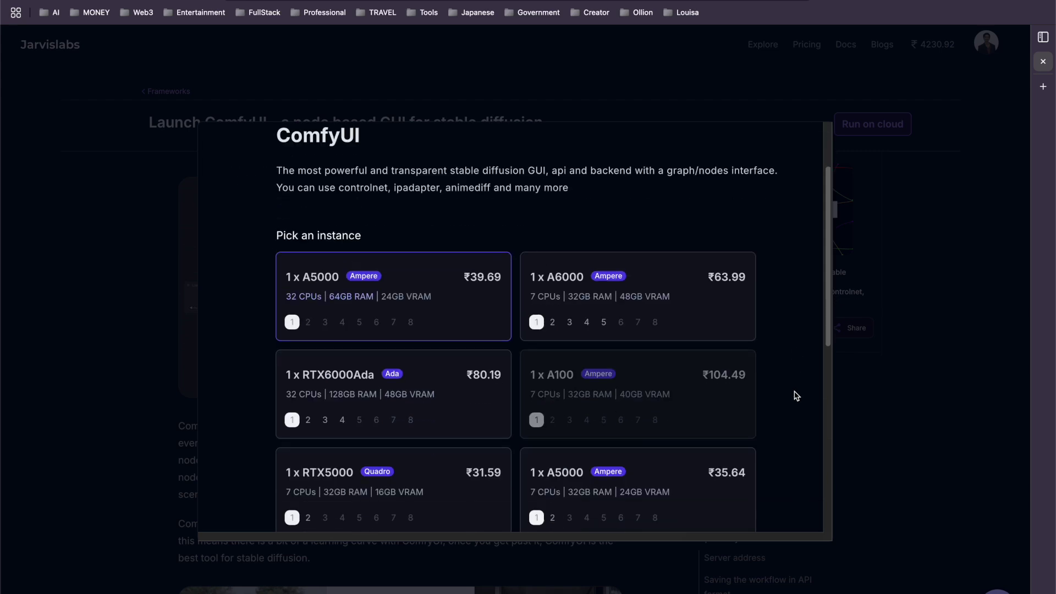
pyautogui.scroll(-1, 717, 392)
pyautogui.moveTo(285, 382)
pyautogui.mouseDown()
pyautogui.moveTo(300, 384)
pyautogui.moveTo(291, 382)
pyautogui.mouseUp()
pyautogui.scroll(-3, 341, 401)
pyautogui.click(328, 403)
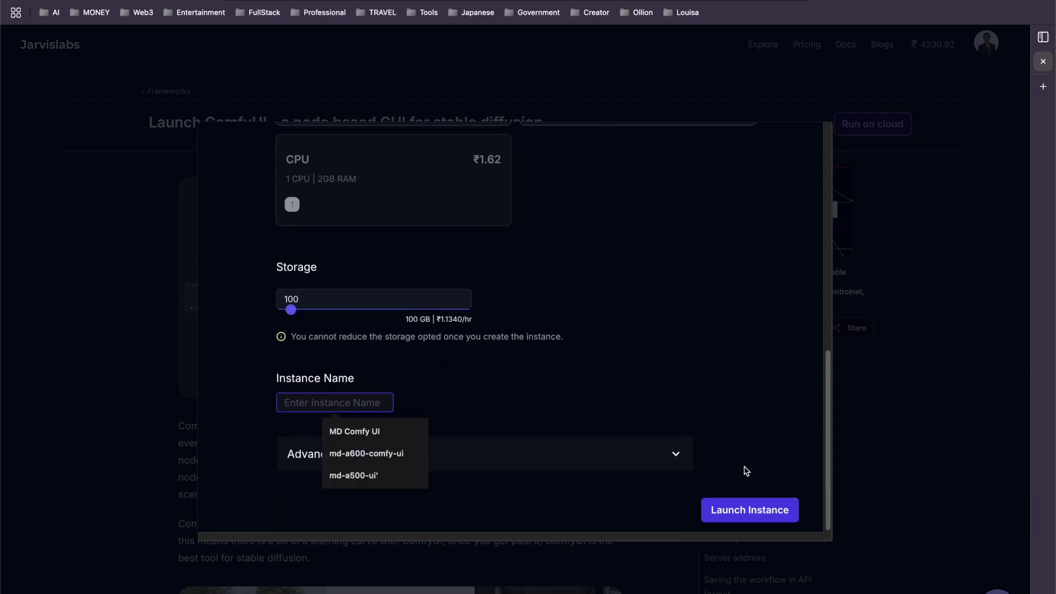
pyautogui.click(934, 394)
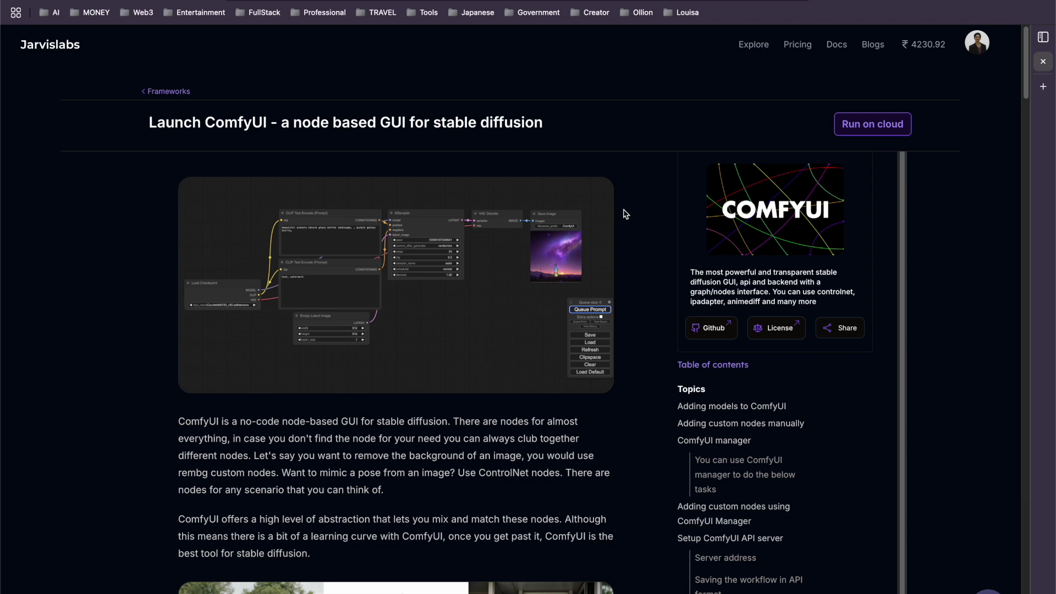
# Step: Leave the ComfyUI template page and go back to the list of existing Jarvislabs instances
pyautogui.click(159, 96)
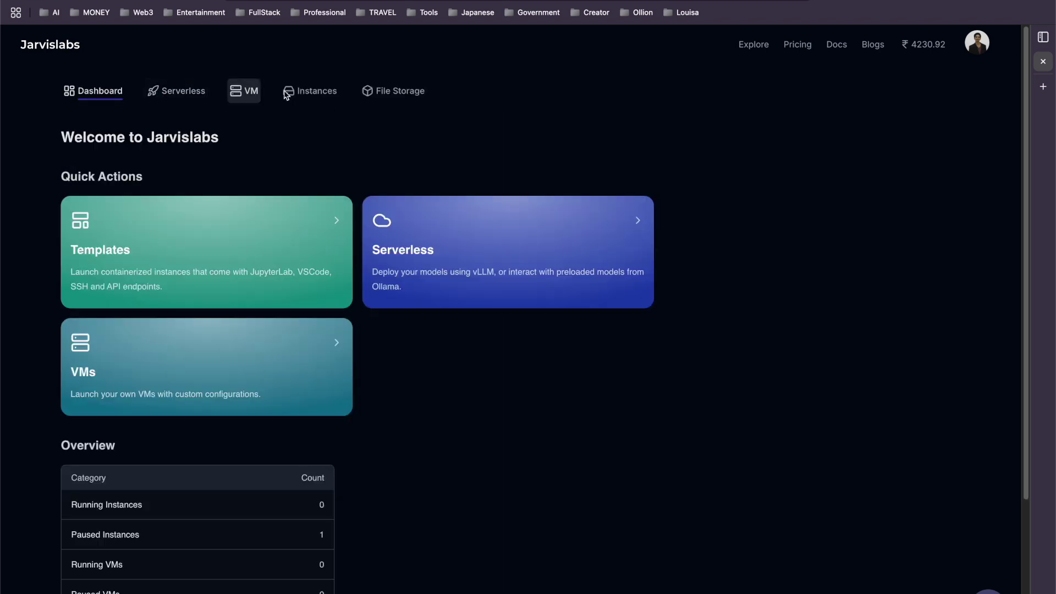
pyautogui.click(330, 94)
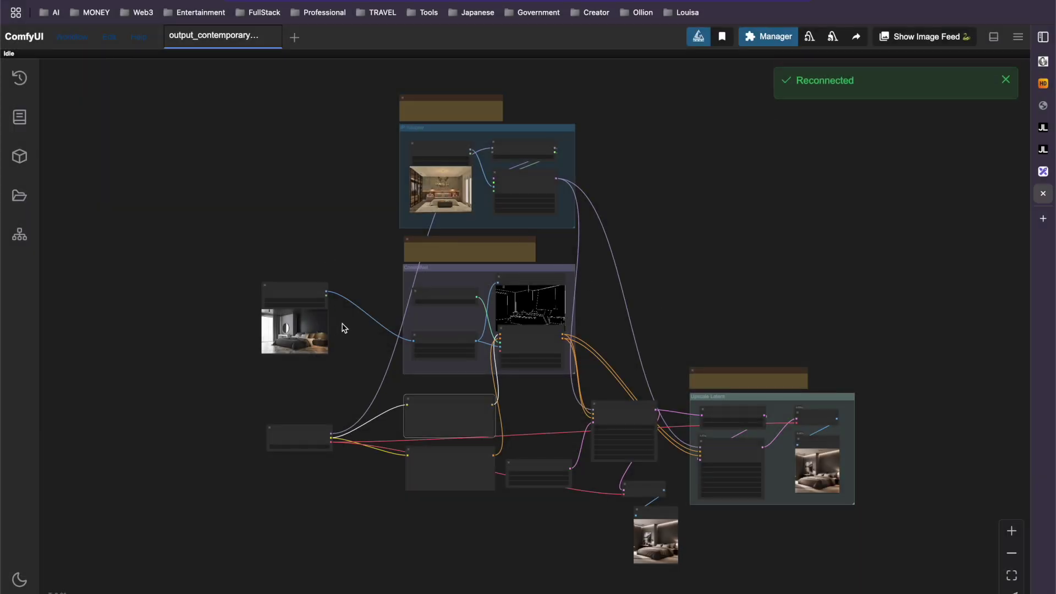
# Step: Choose sd1.5/juggernaut_reborn.safetensors as the checkpoint in the Load Checkpoint node
pyautogui.scroll(5, 333, 334)
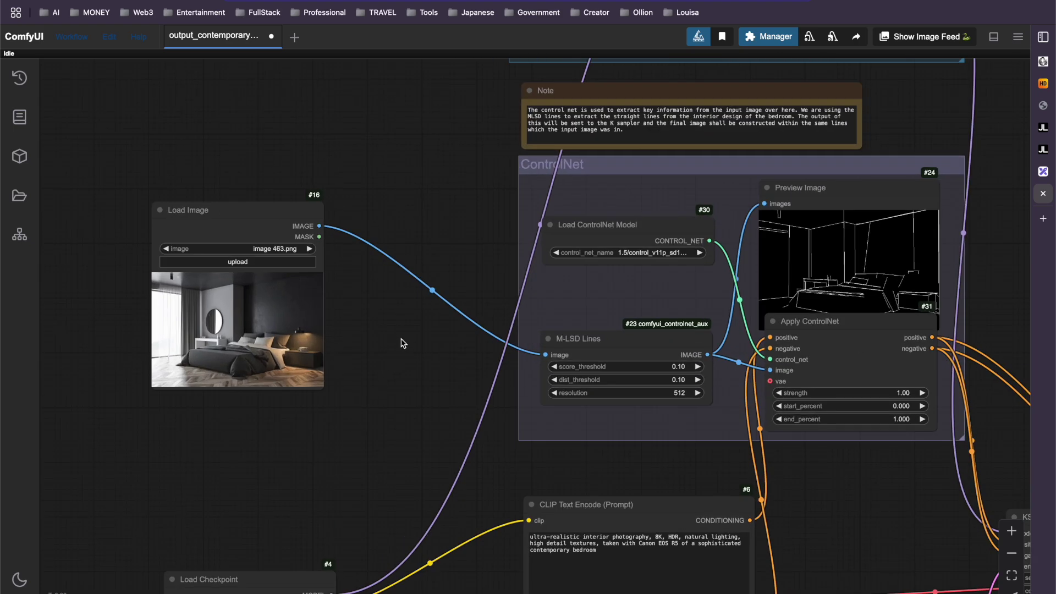
pyautogui.moveTo(368, 437); pyautogui.dragTo(369, 242)
pyautogui.scroll(3, 244, 387)
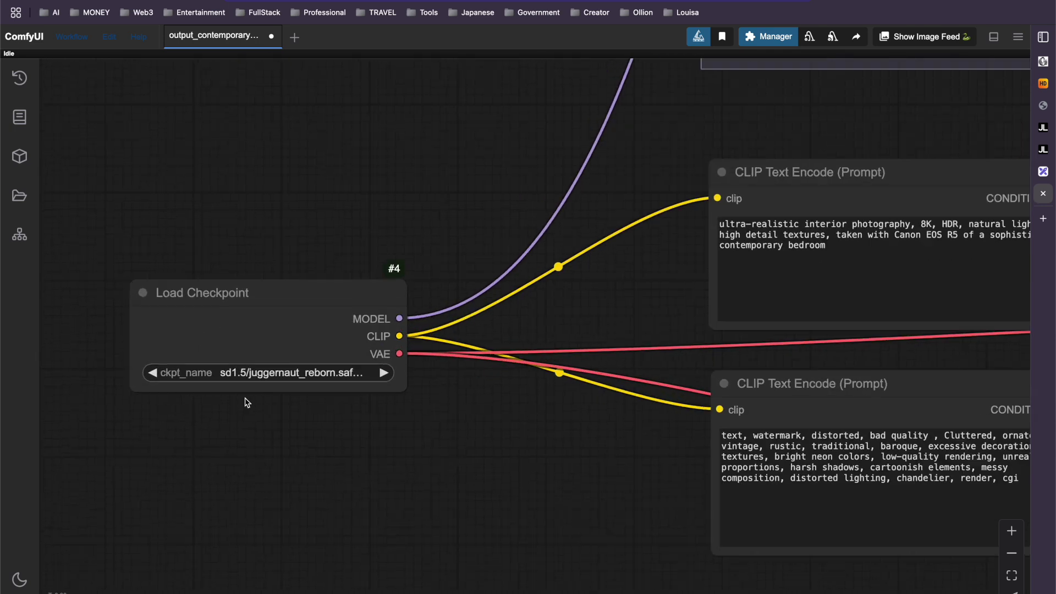
pyautogui.click(248, 373)
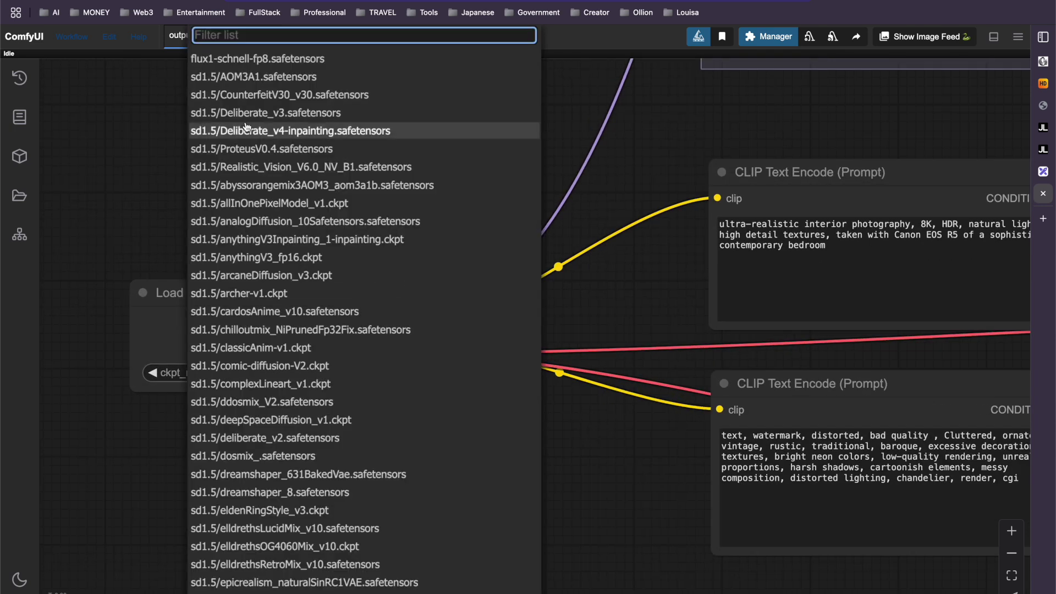
pyautogui.write('sd1.')
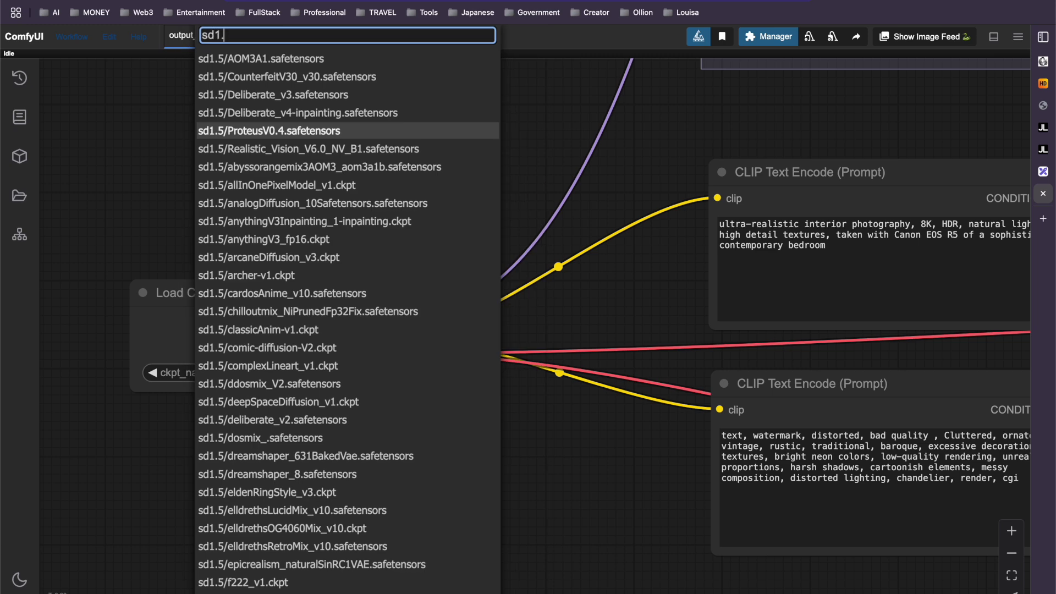
pyautogui.write('5/j')
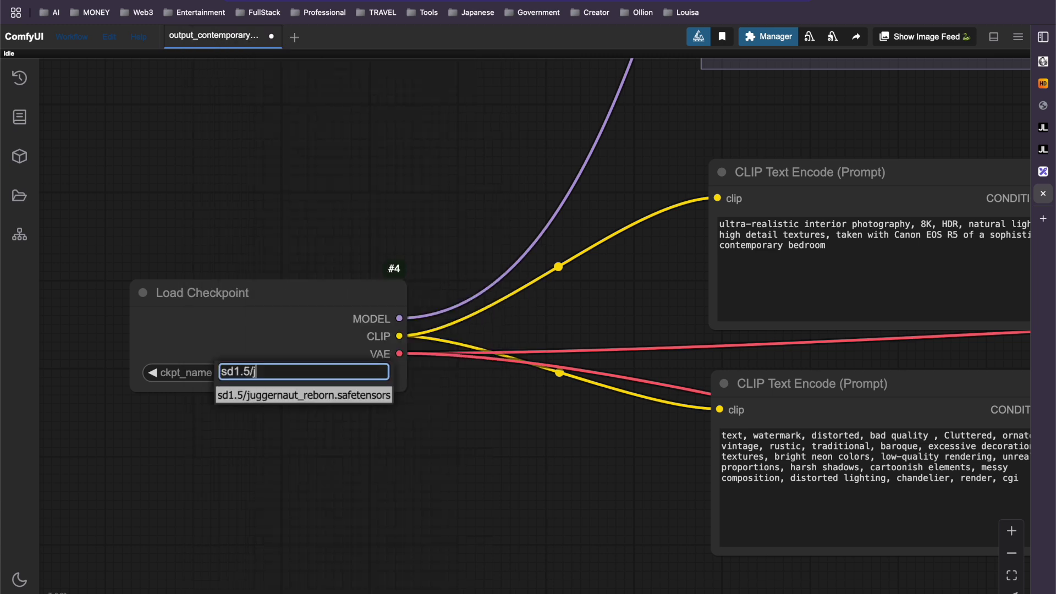
pyautogui.click(297, 396)
# Step: Choose 1.5/control_v11p_sd15_mlsd_fp16.safetensors as the model in the Load ControlNet Model node
pyautogui.scroll(-3, 452, 390)
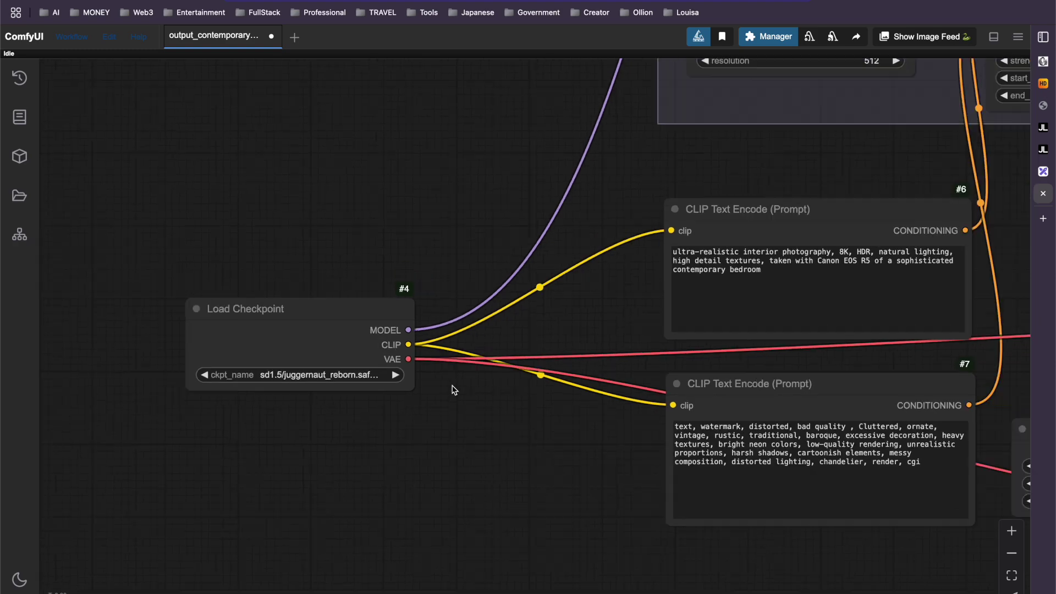
pyautogui.moveTo(516, 188); pyautogui.dragTo(306, 433)
pyautogui.moveTo(322, 289); pyautogui.dragTo(211, 504)
pyautogui.moveTo(279, 324); pyautogui.dragTo(177, 208)
pyautogui.moveTo(91, 317); pyautogui.dragTo(325, 244)
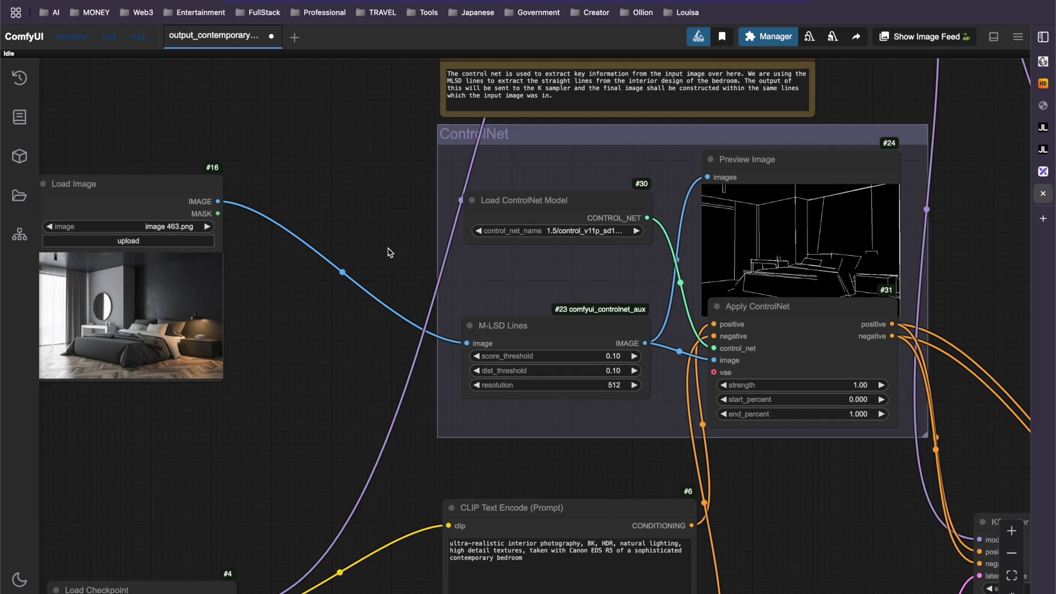
pyautogui.moveTo(393, 251); pyautogui.dragTo(193, 243)
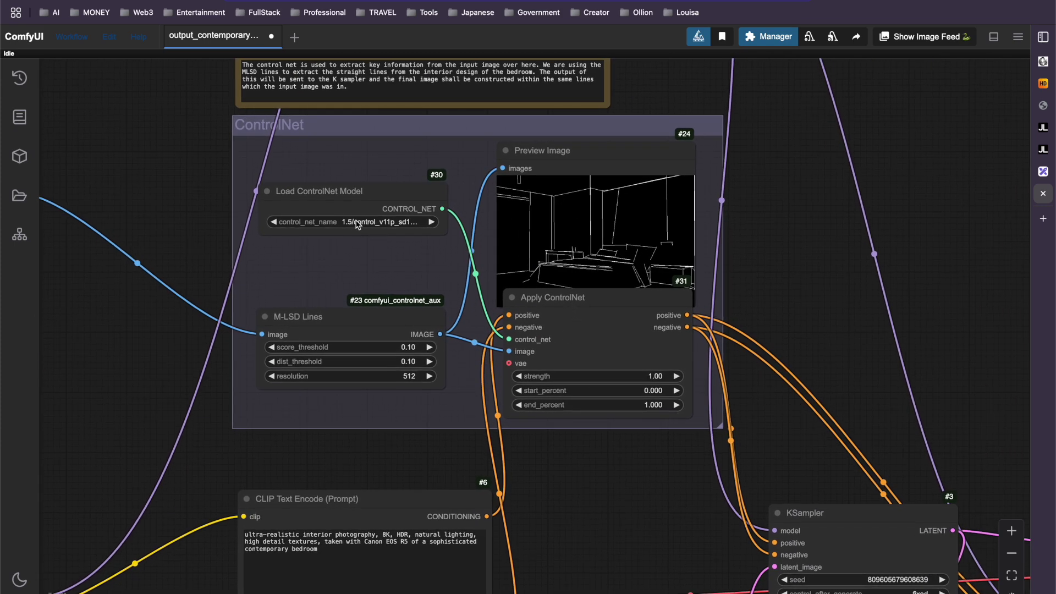
pyautogui.click(350, 223)
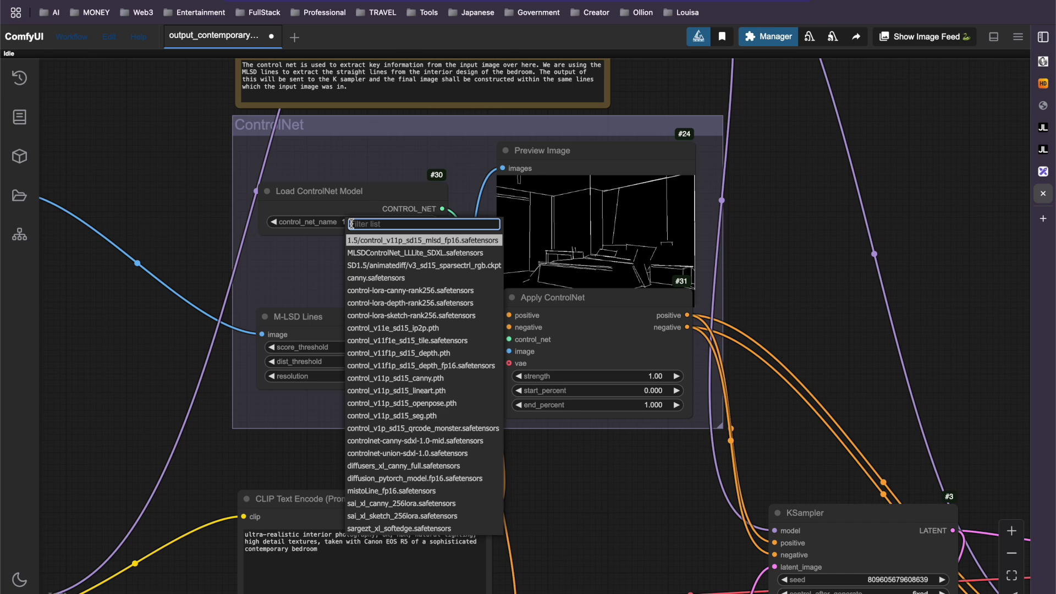
pyautogui.write('1.5')
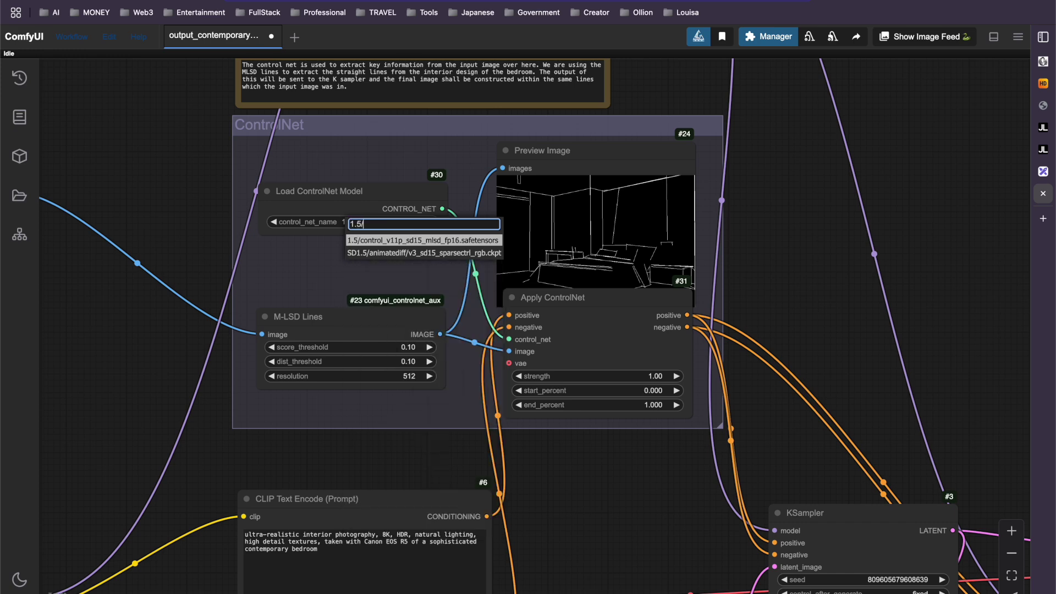
pyautogui.write('/m')
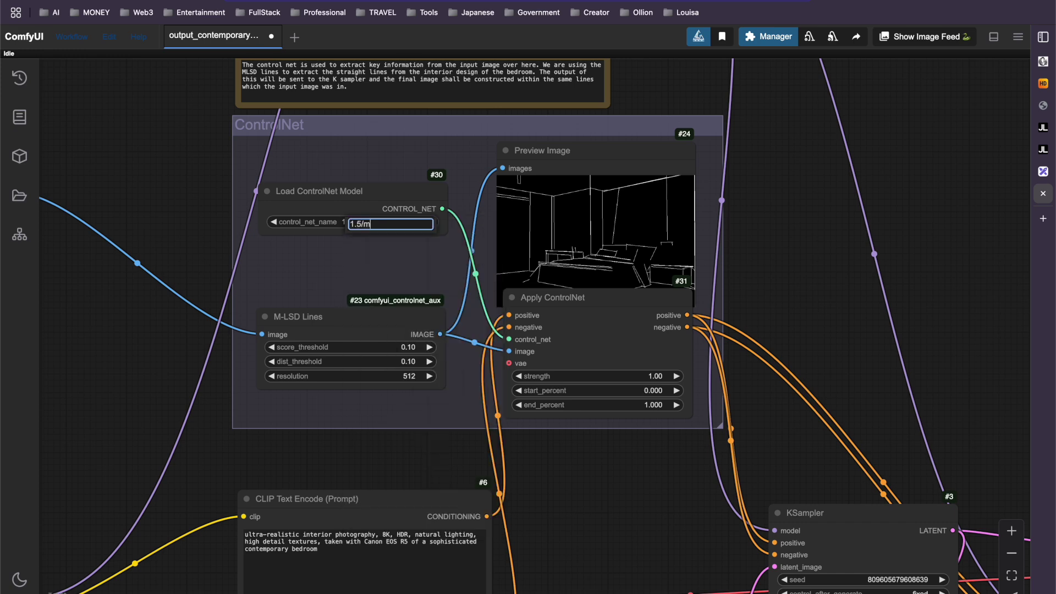
pyautogui.press('BackSpace')
pyautogui.press('BackSpace')
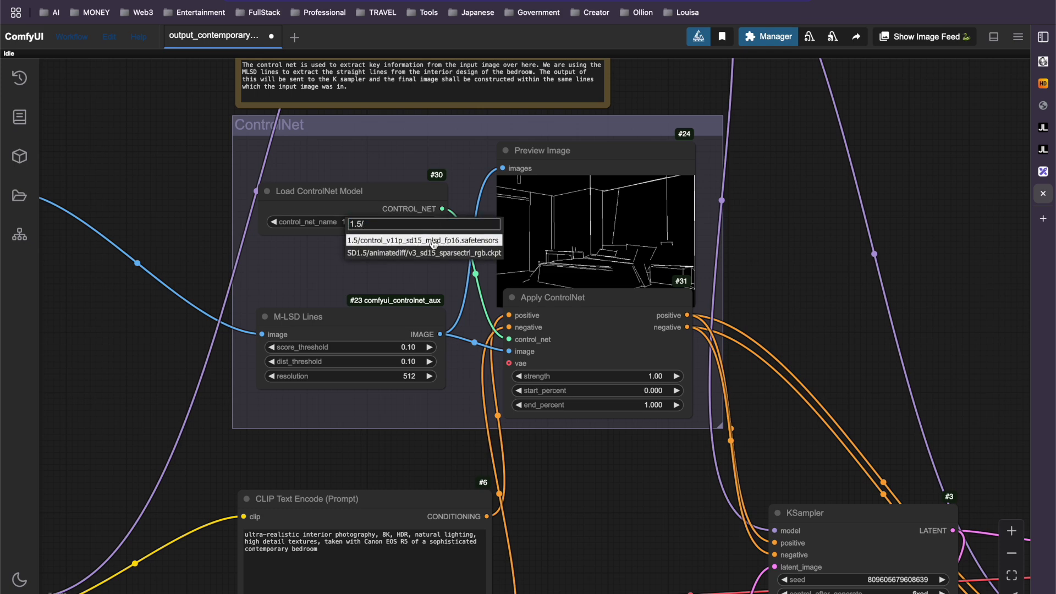
pyautogui.click(433, 242)
# Step: Search ComfyUI Manager's Model Manager for "mls", then close the manager and return to the workflow
pyautogui.click(767, 37)
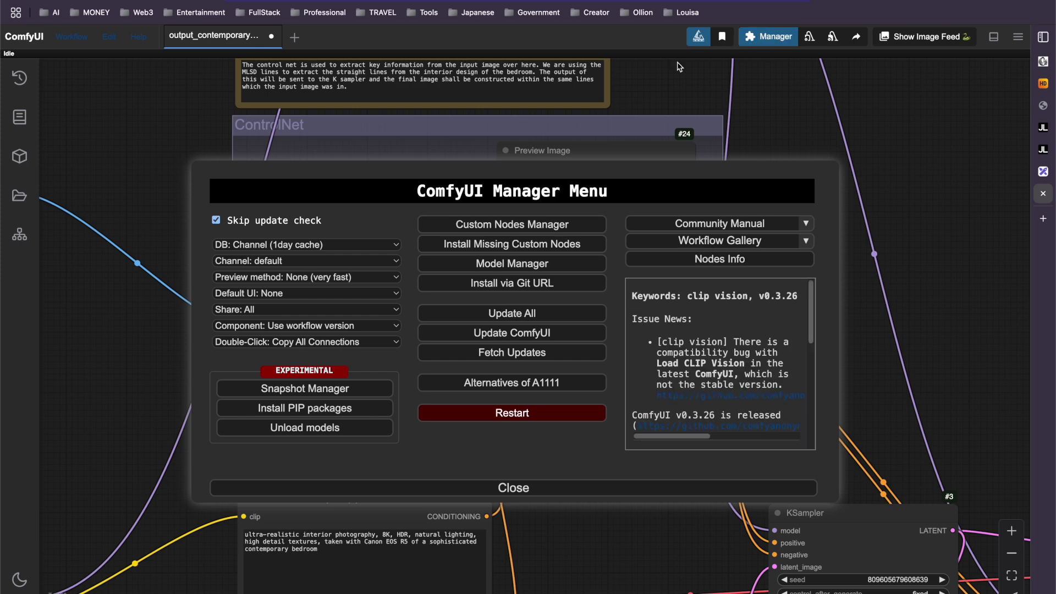
pyautogui.click(547, 265)
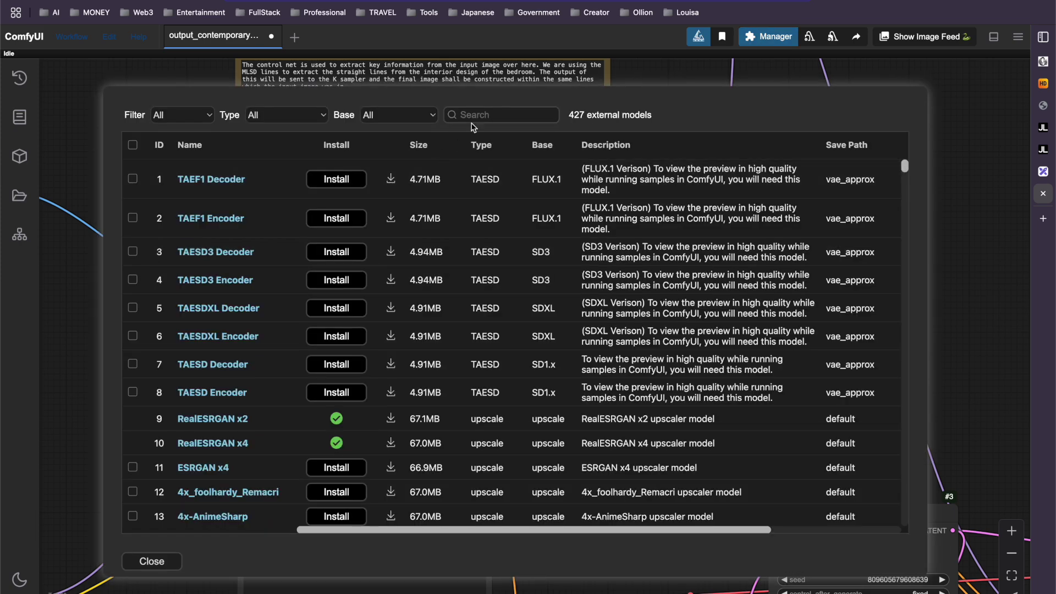
pyautogui.click(488, 116)
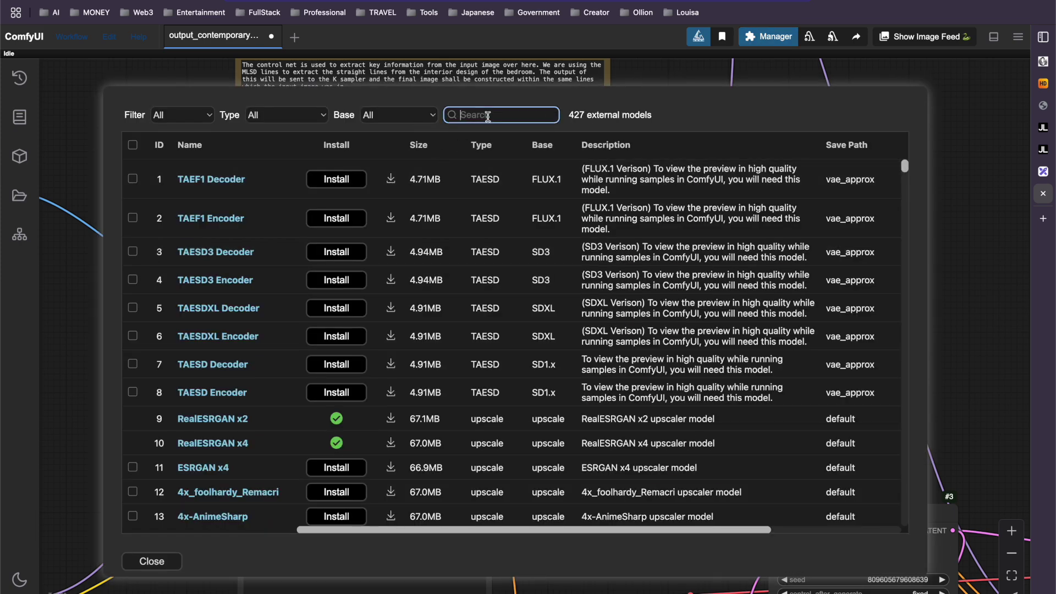
pyautogui.write('mld')
pyautogui.press('BackSpace')
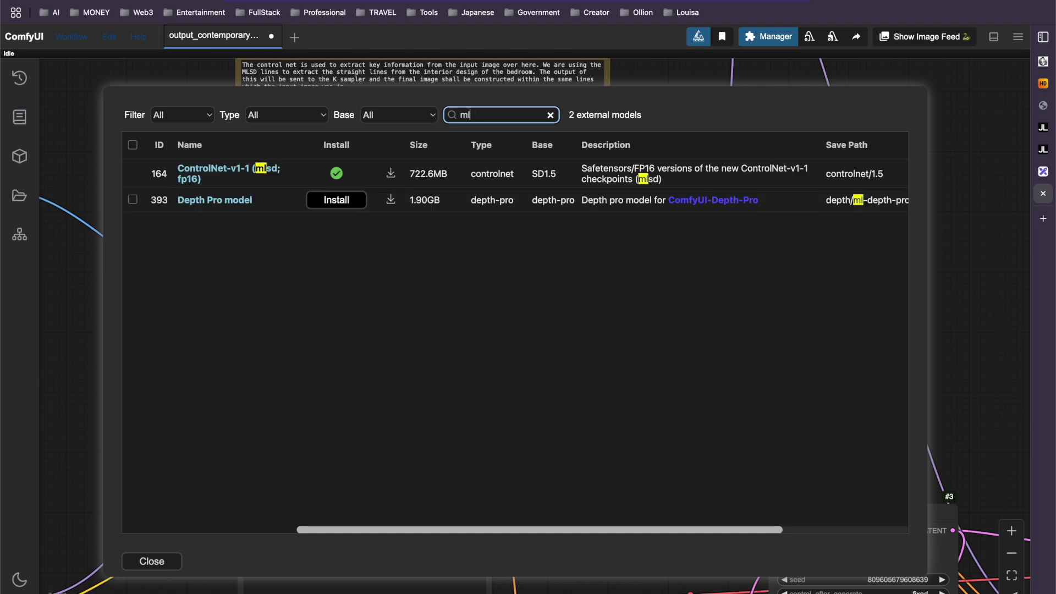
pyautogui.write('s')
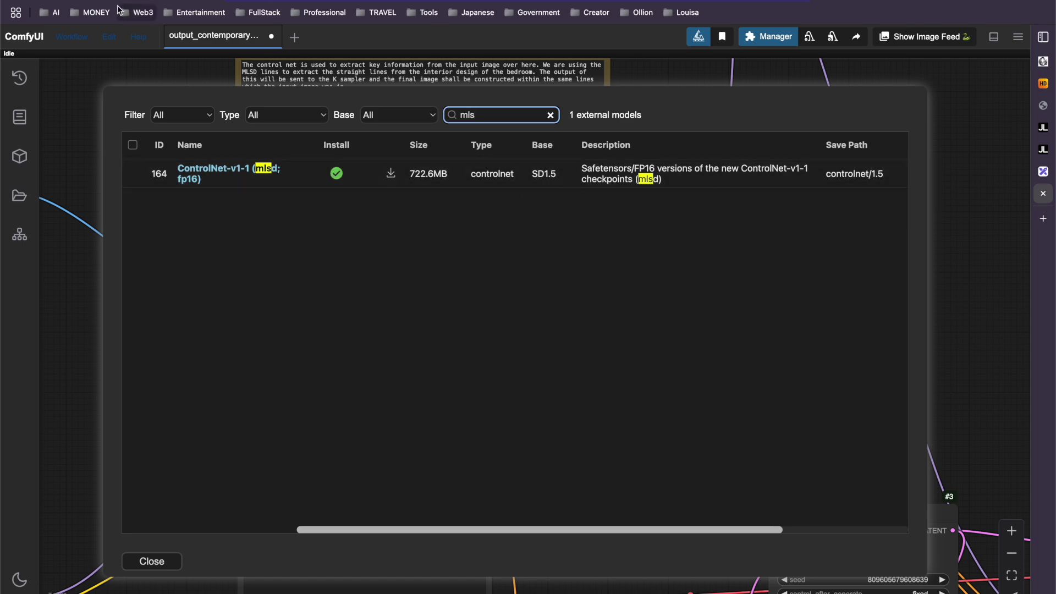
pyautogui.click(938, 231)
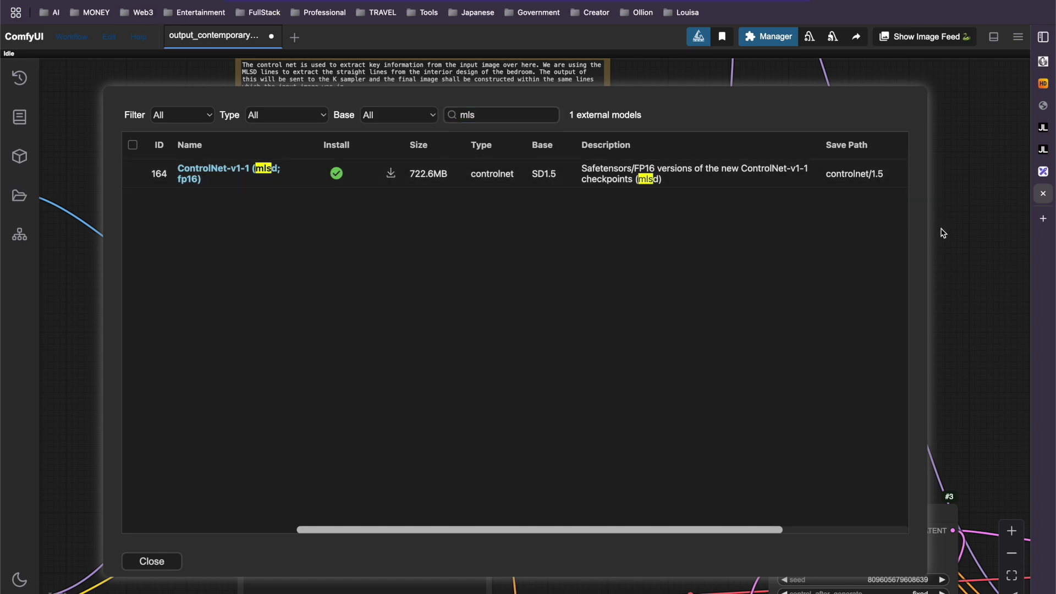
pyautogui.click(167, 562)
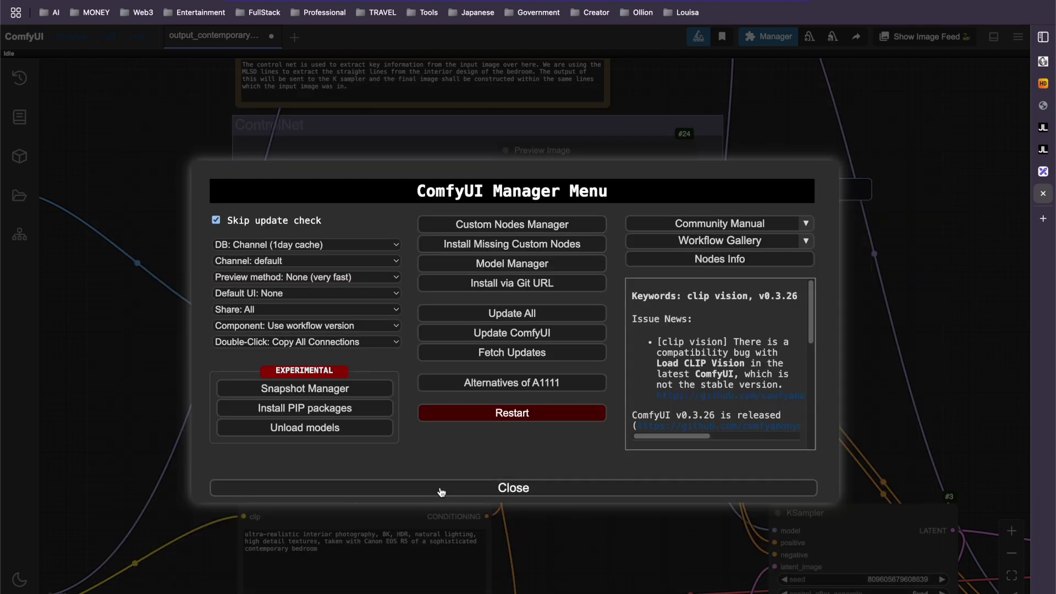
pyautogui.click(375, 488)
pyautogui.click(605, 370)
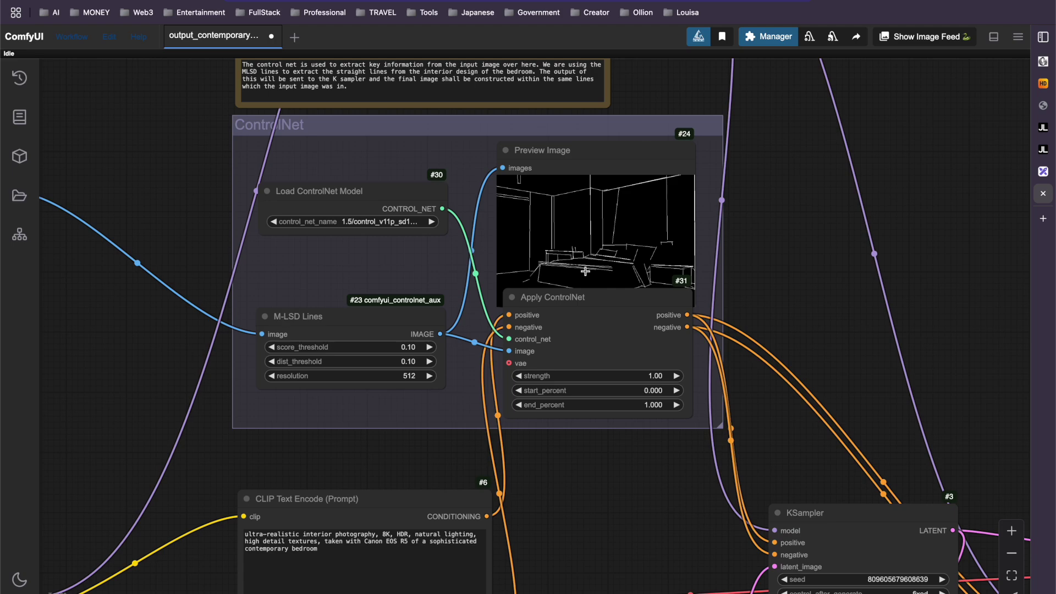
# Step: Bring the ControlNet preview node to the front and compare its line drawing with the input bedroom image
pyautogui.click(565, 152)
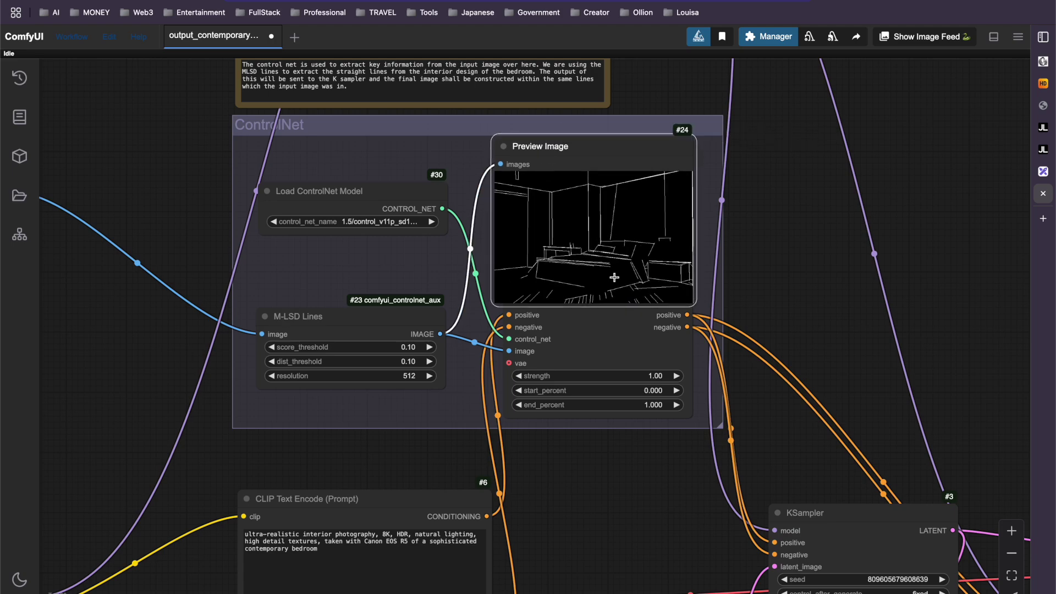
pyautogui.scroll(-3, 615, 277)
pyautogui.moveTo(271, 330); pyautogui.dragTo(272, 330)
pyautogui.moveTo(204, 344); pyautogui.dragTo(347, 329)
pyautogui.scroll(2, 272, 322)
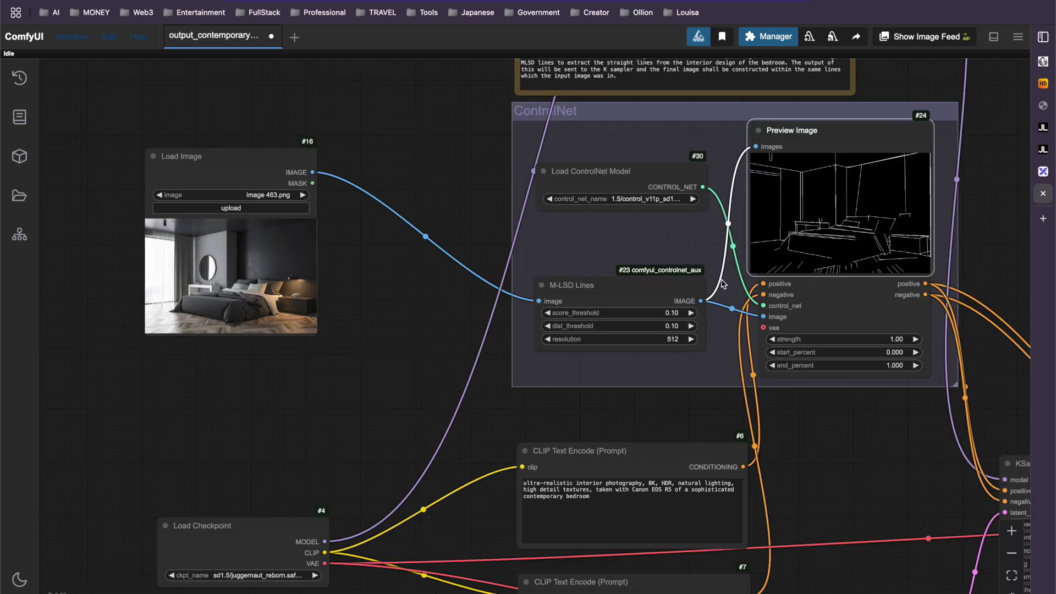
# Step: Review the IP Adapter group, open the image upload of its Load Image node and cancel without choosing a file
pyautogui.moveTo(460, 199); pyautogui.dragTo(252, 388)
pyautogui.moveTo(272, 226); pyautogui.dragTo(239, 433)
pyautogui.moveTo(233, 286); pyautogui.dragTo(179, 387)
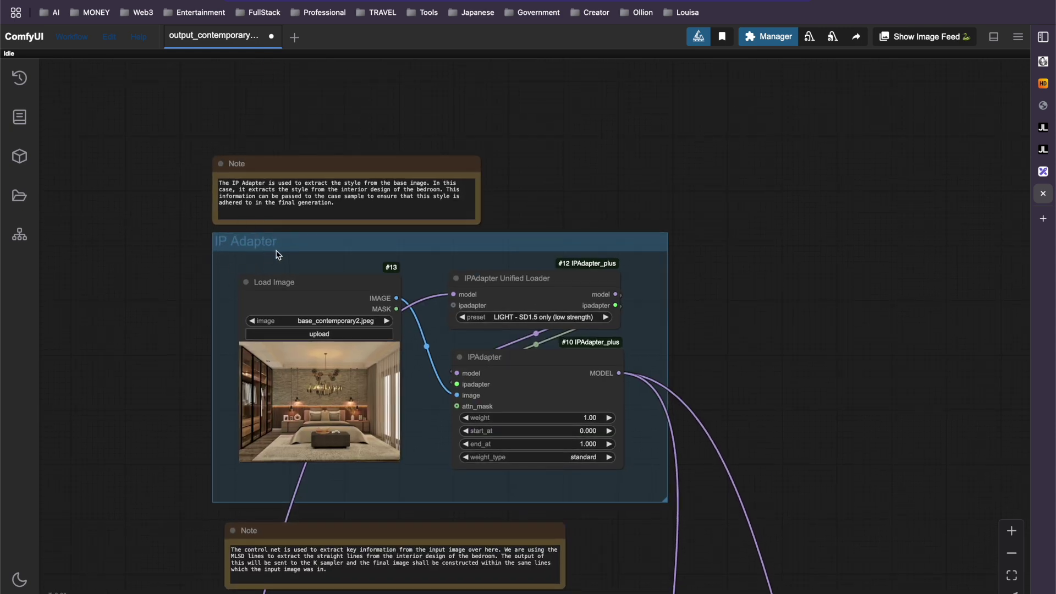
pyautogui.scroll(-2, 275, 255)
pyautogui.moveTo(201, 300); pyautogui.dragTo(146, 247)
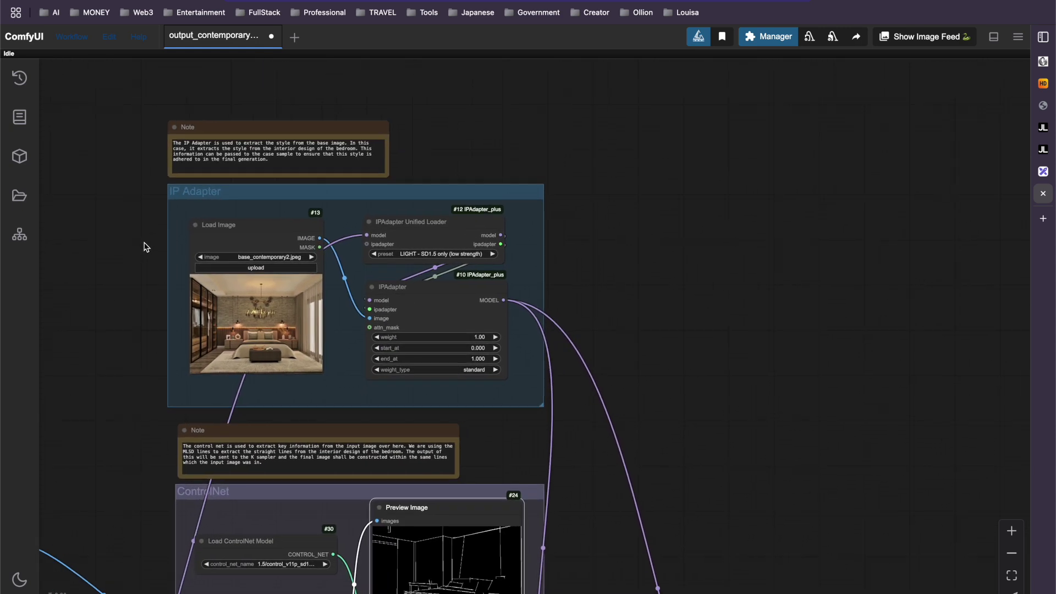
pyautogui.scroll(3, 223, 183)
pyautogui.scroll(2, 228, 185)
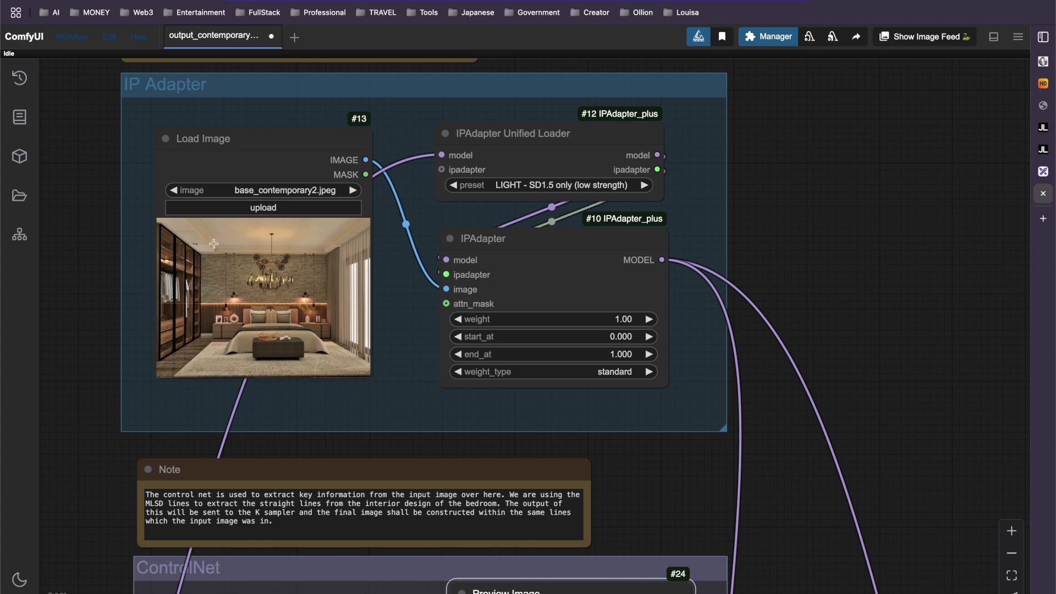
pyautogui.click(257, 248)
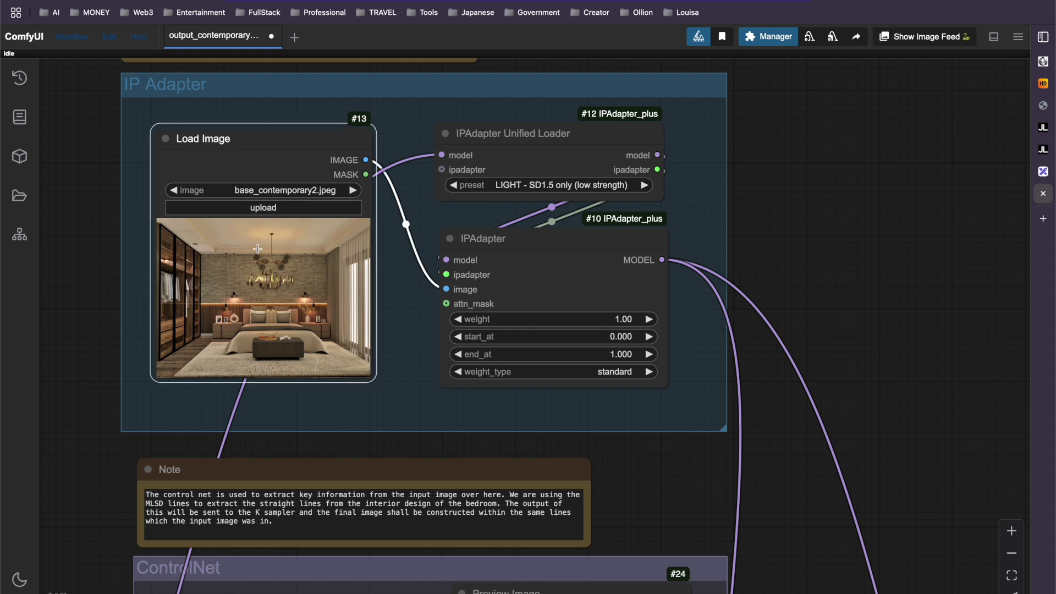
pyautogui.click(263, 208)
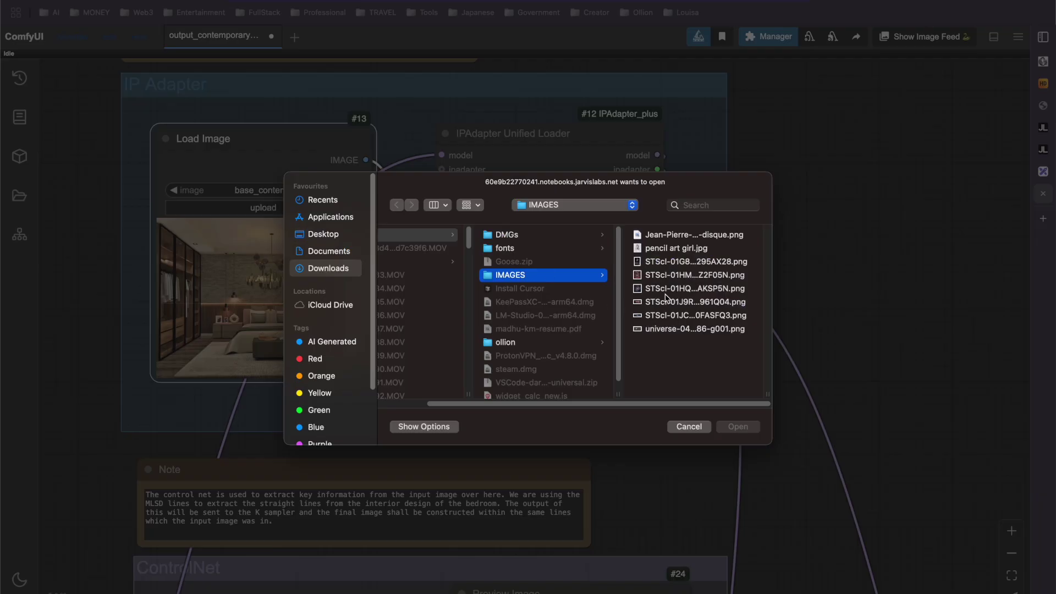
pyautogui.click(688, 427)
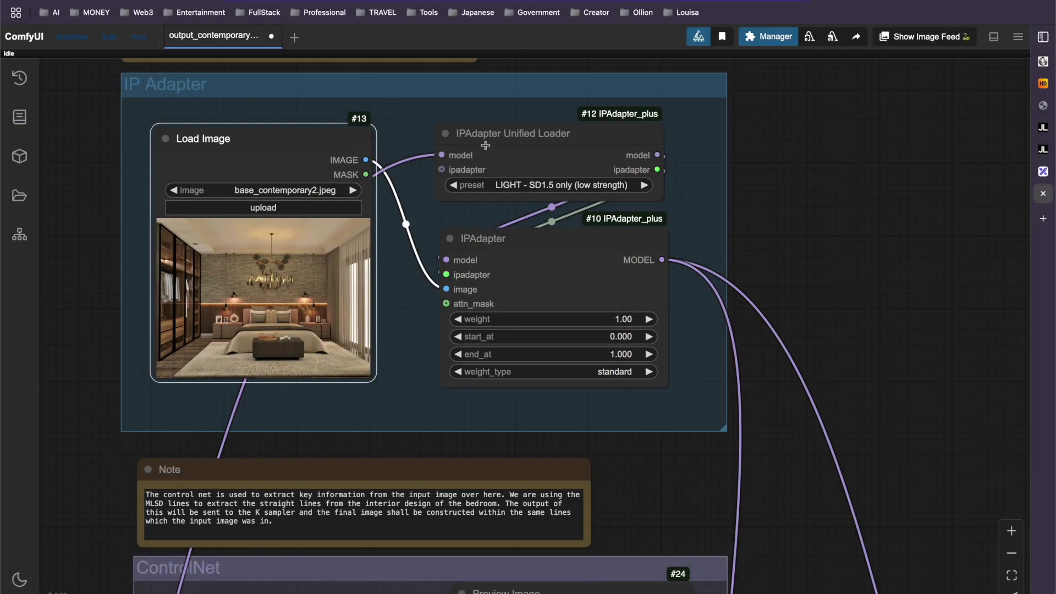
# Step: Choose the LIGHT - SD1.5 only (low strength) preset in the IPAdapter Unified Loader node
pyautogui.click(500, 189)
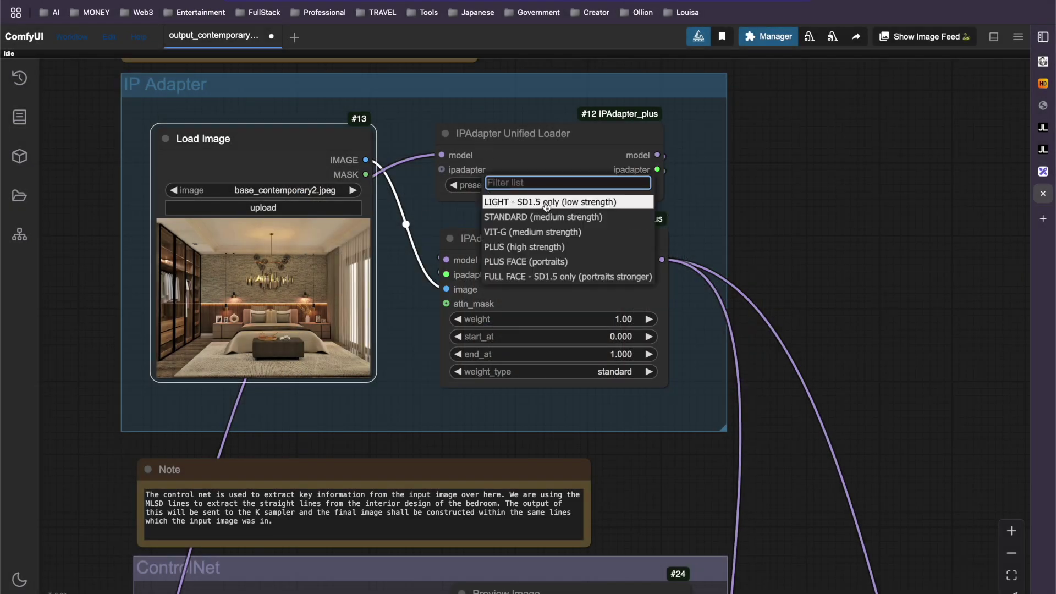
pyautogui.click(609, 202)
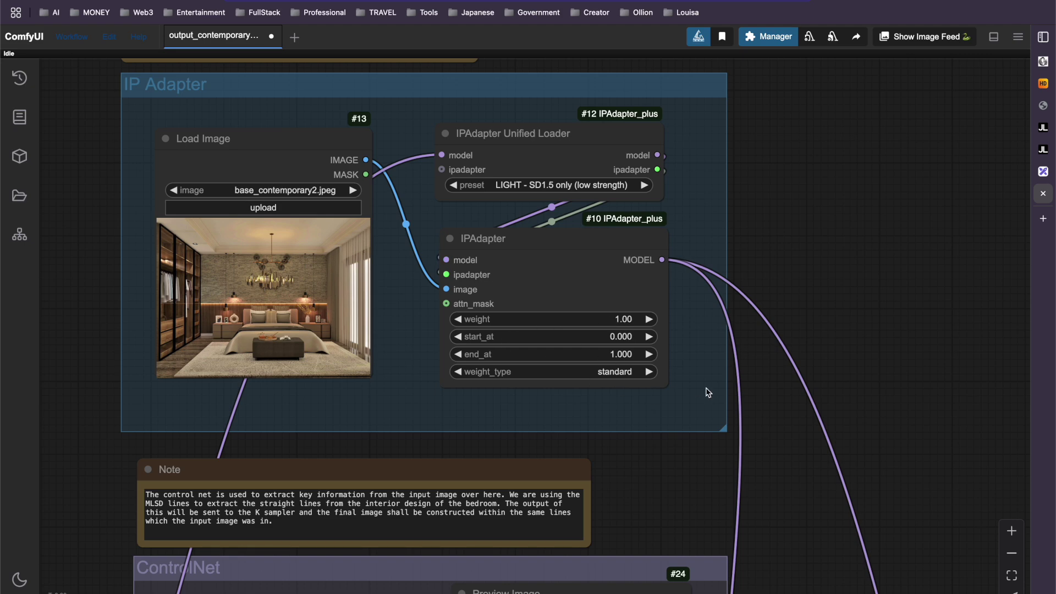
# Step: Trace how the IP Adapter and ControlNet outputs connect to the KSampler and the Upscale Latent group
pyautogui.scroll(-2, 711, 392)
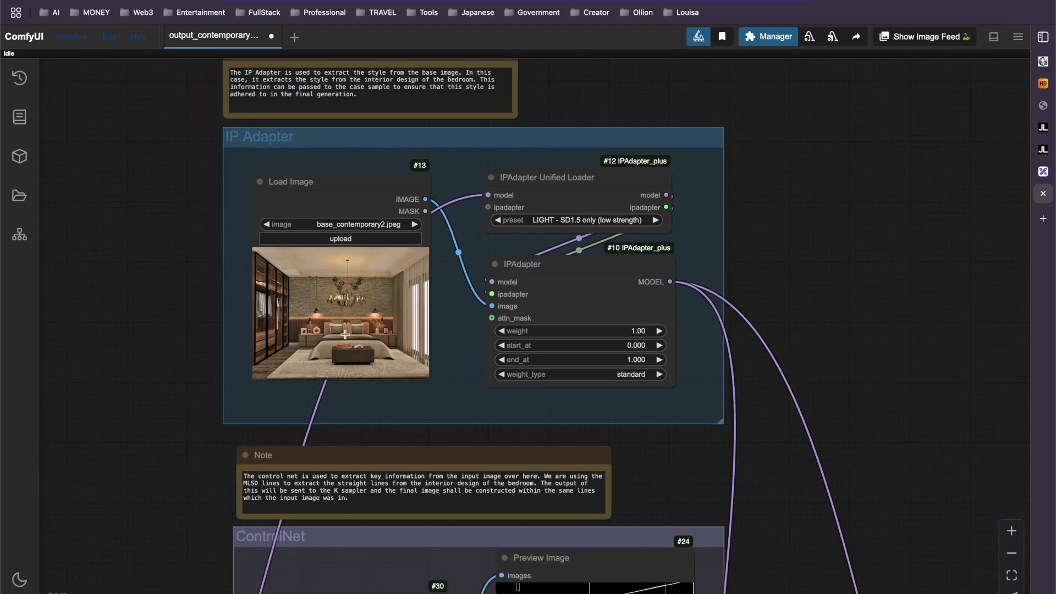
pyautogui.scroll(-3, 776, 409)
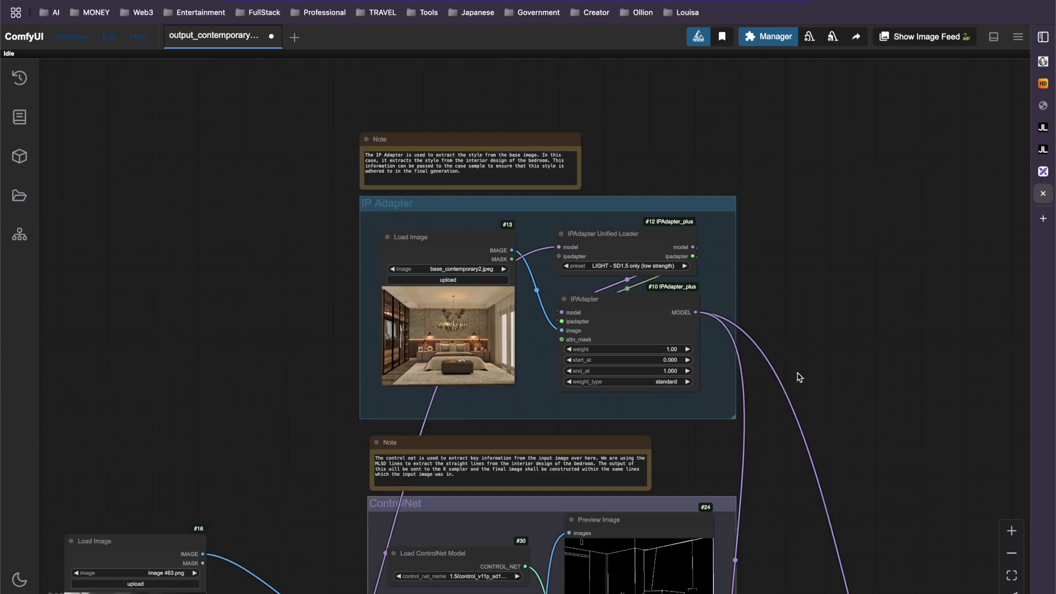
pyautogui.moveTo(797, 372); pyautogui.dragTo(755, 253)
pyautogui.scroll(-10, 755, 252)
pyautogui.hscroll(5, 755, 252)
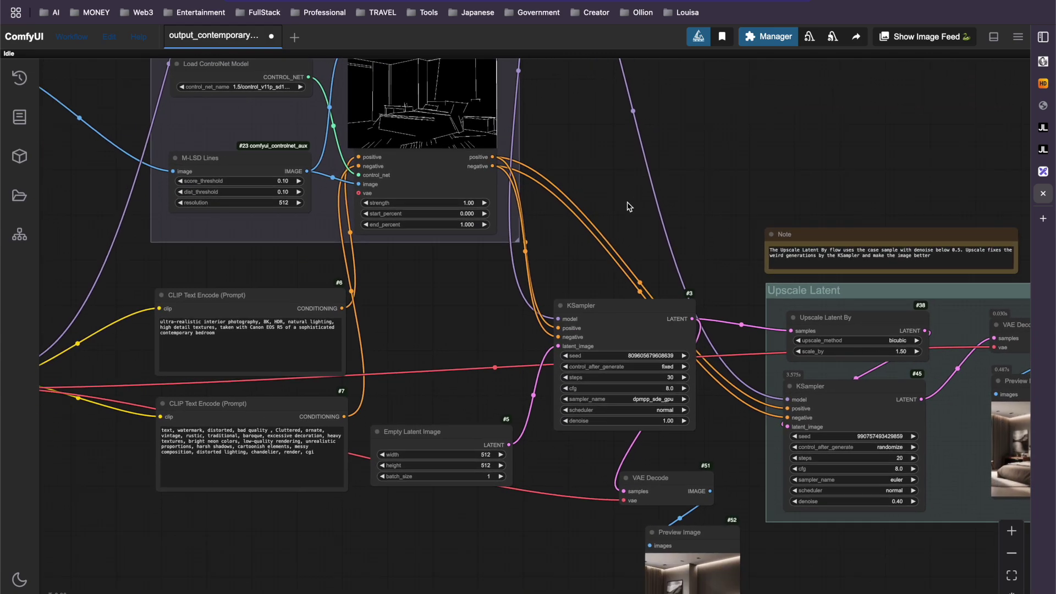
pyautogui.moveTo(626, 201); pyautogui.dragTo(621, 199)
pyautogui.moveTo(611, 303); pyautogui.dragTo(647, 301)
pyautogui.scroll(6, 570, 172)
pyautogui.scroll(-8, 578, 185)
pyautogui.moveTo(581, 181); pyautogui.dragTo(579, 439)
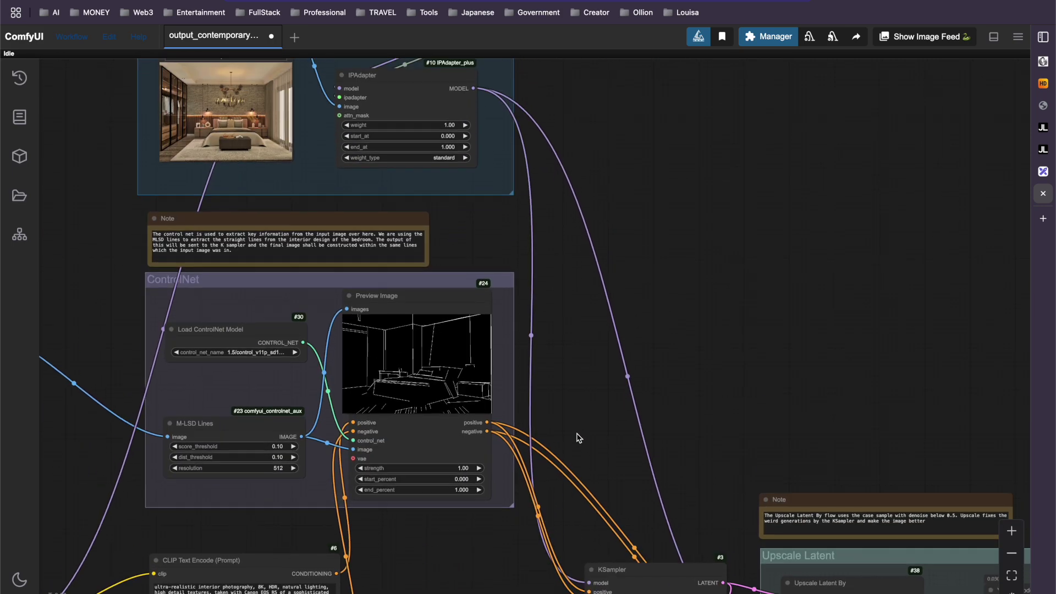
pyautogui.moveTo(572, 315); pyautogui.dragTo(589, 170)
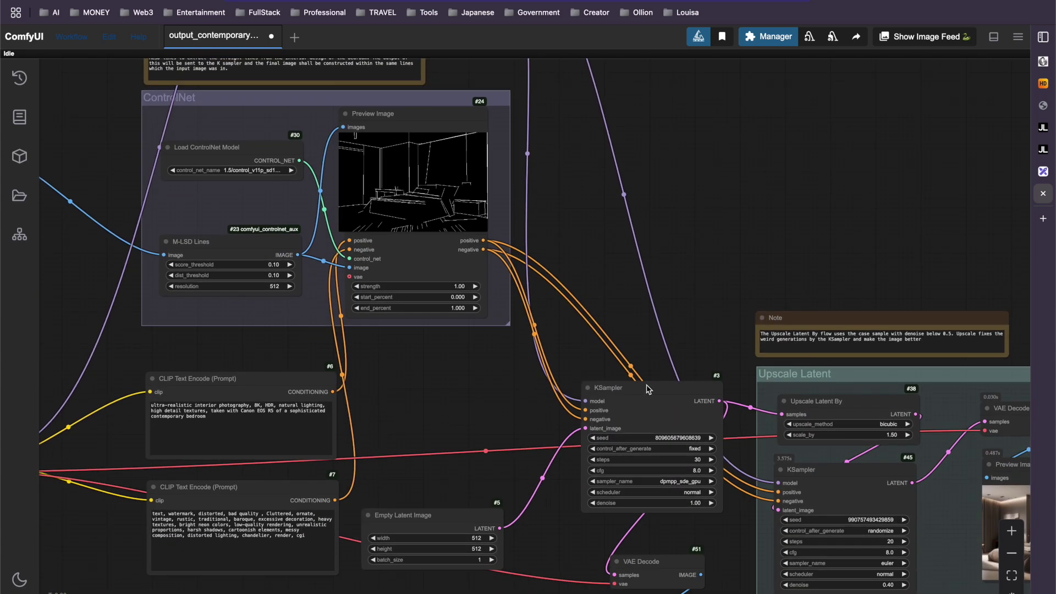
# Step: Examine the positive and negative prompts in the two CLIP Text Encode nodes
pyautogui.moveTo(446, 401); pyautogui.dragTo(612, 257)
pyautogui.scroll(6, 427, 295)
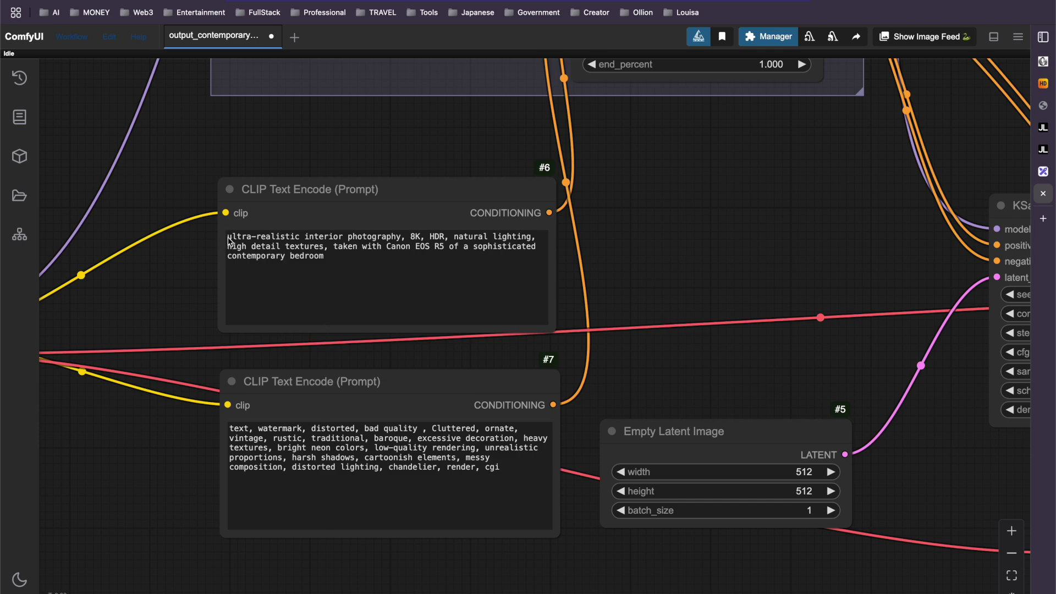
pyautogui.moveTo(227, 238); pyautogui.dragTo(257, 246)
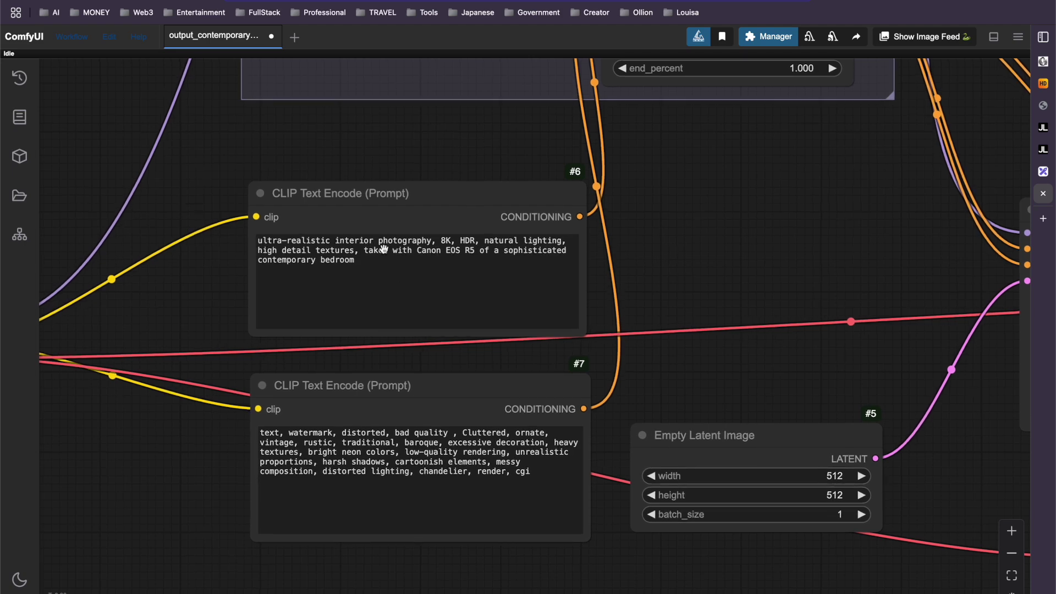
pyautogui.click(413, 262)
pyautogui.hotkey('ctrl', 'a')
pyautogui.click(681, 273)
# Step: Nudge the Empty Latent Image node, then filter the first KSampler's samplers by dpmpp and choose dpmpp_sde_gpu
pyautogui.scroll(-2, 702, 279)
pyautogui.moveTo(765, 283); pyautogui.dragTo(311, 205)
pyautogui.moveTo(330, 336); pyautogui.dragTo(332, 372)
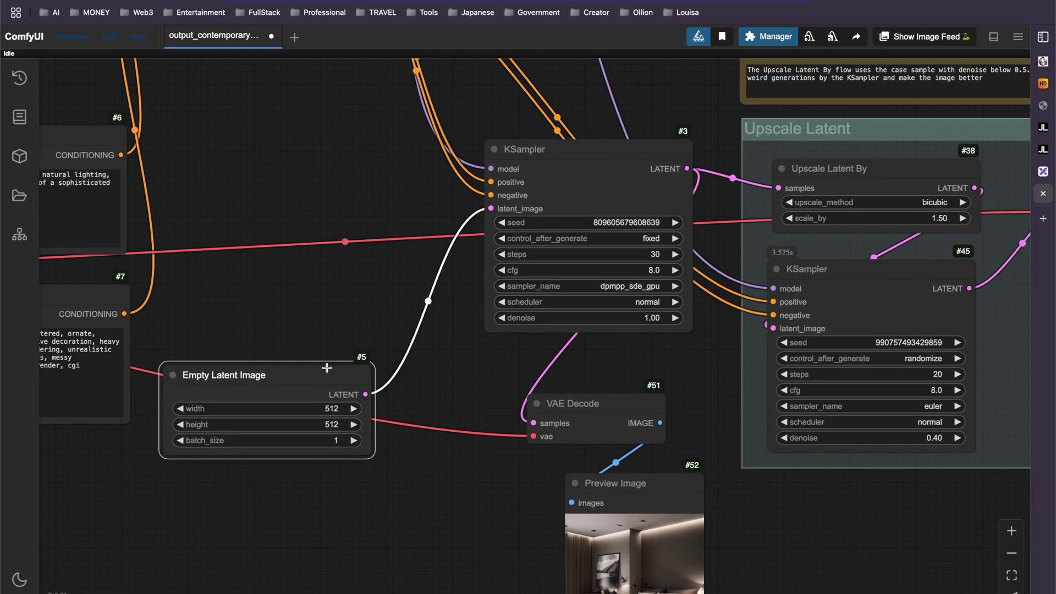
pyautogui.moveTo(377, 203); pyautogui.dragTo(193, 212)
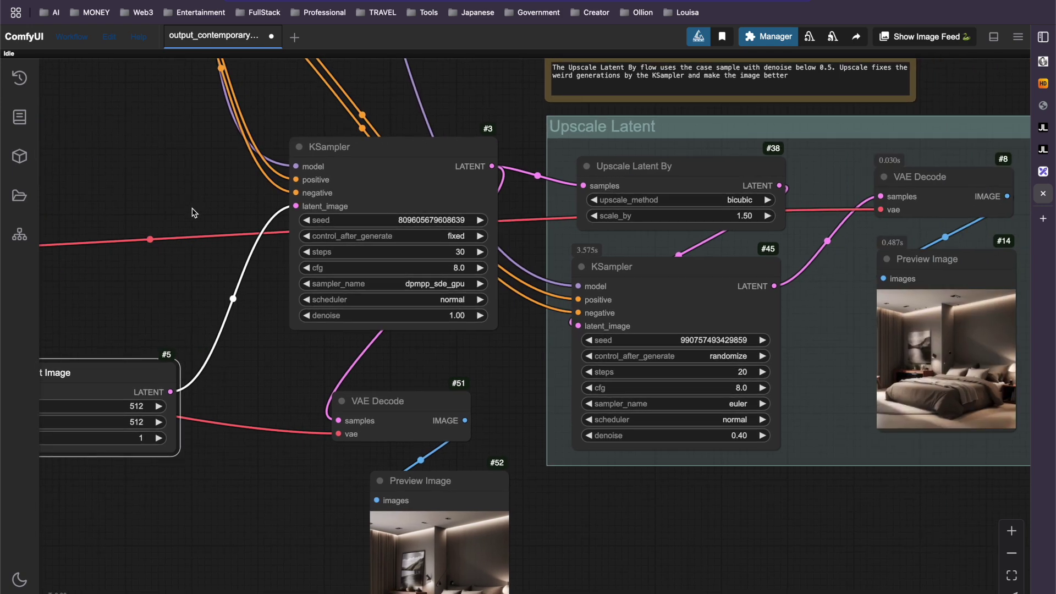
pyautogui.click(447, 285)
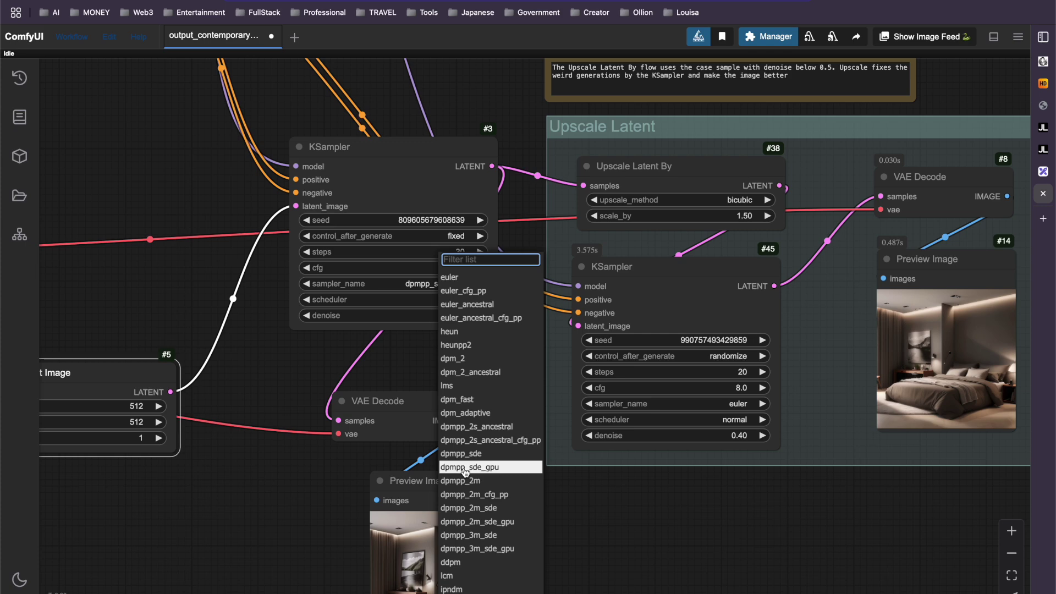
pyautogui.write('dpmpp')
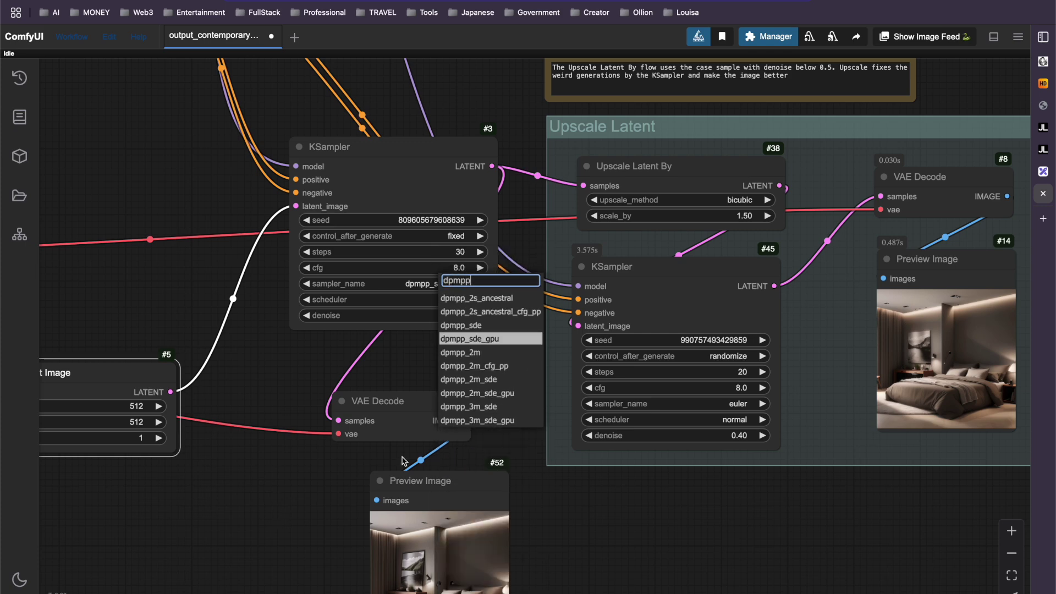
pyautogui.click(498, 339)
pyautogui.click(576, 511)
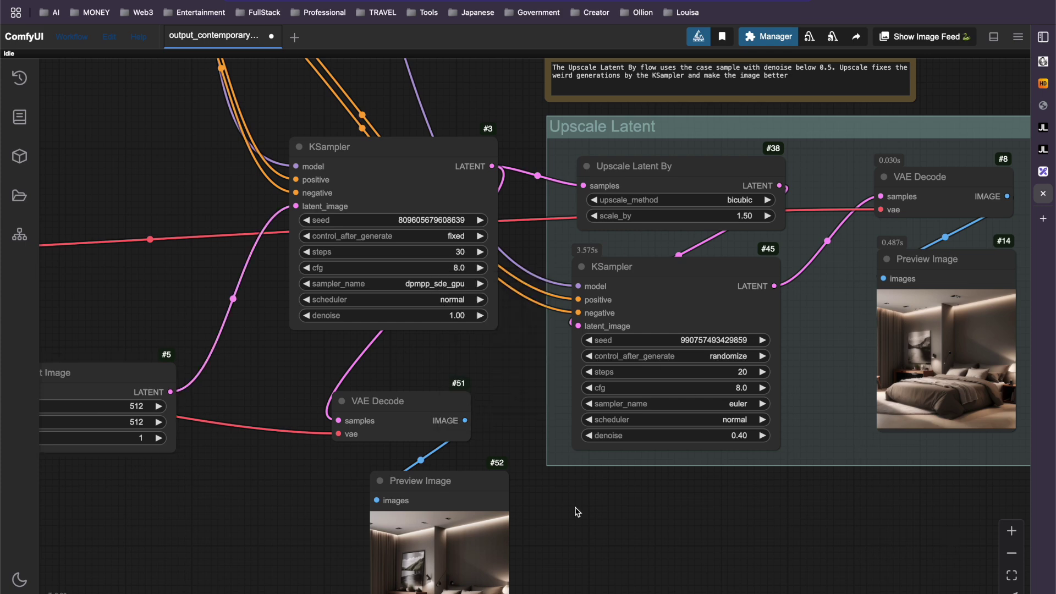
# Step: Move the first KSampler node slightly farther from the Upscale Latent group
pyautogui.scroll(-2, 617, 556)
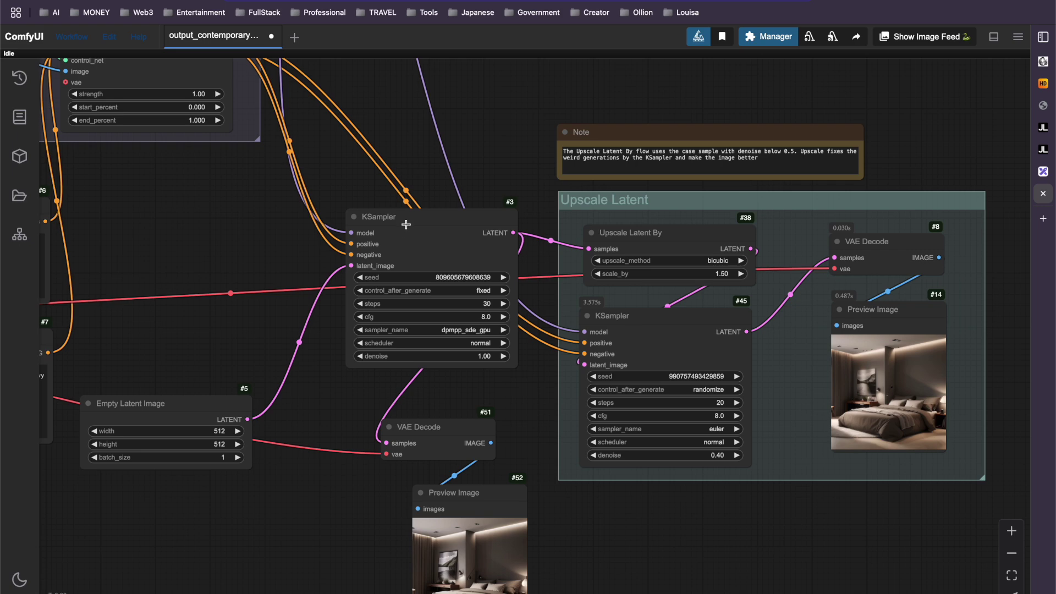
pyautogui.moveTo(406, 224); pyautogui.dragTo(365, 219)
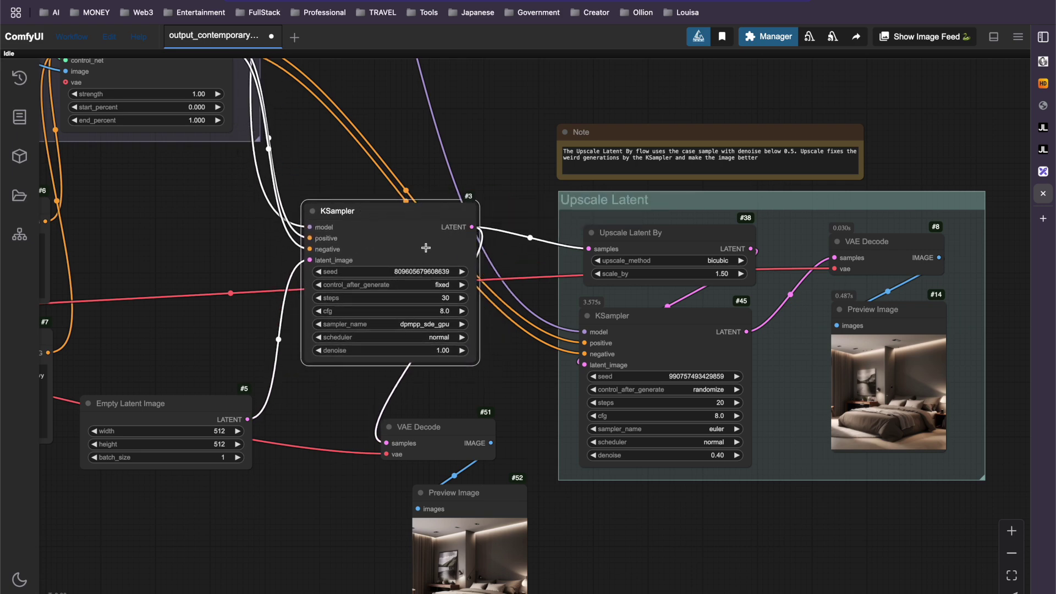
pyautogui.moveTo(344, 508); pyautogui.dragTo(351, 356)
# Step: Select the VAE Decode node below the first KSampler and inspect its bedroom preview up close
pyautogui.click(444, 238)
pyautogui.scroll(10, 500, 372)
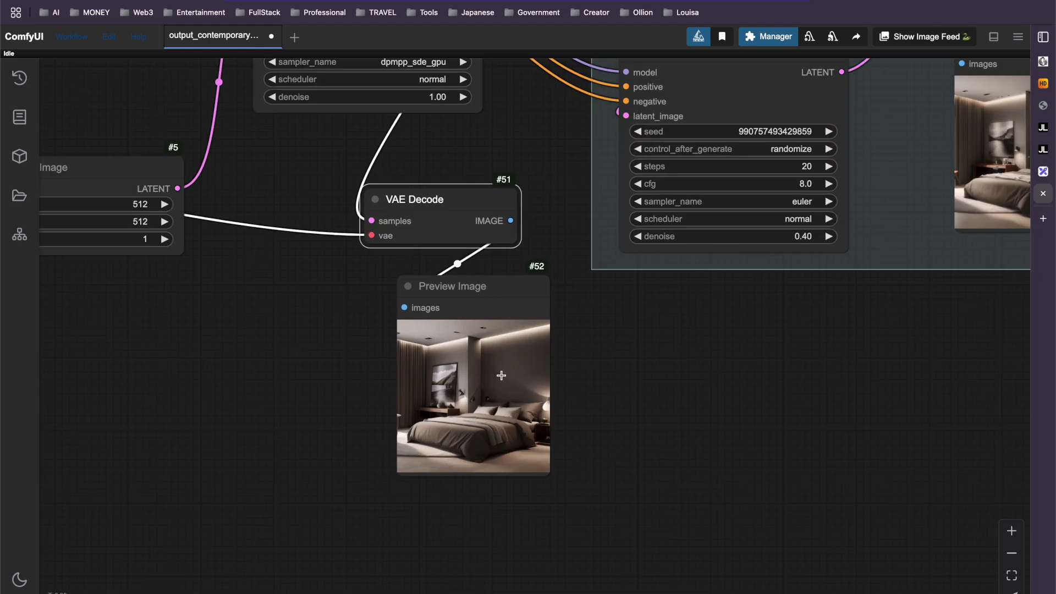
pyautogui.scroll(4, 674, 486)
pyautogui.moveTo(719, 498); pyautogui.dragTo(784, 407)
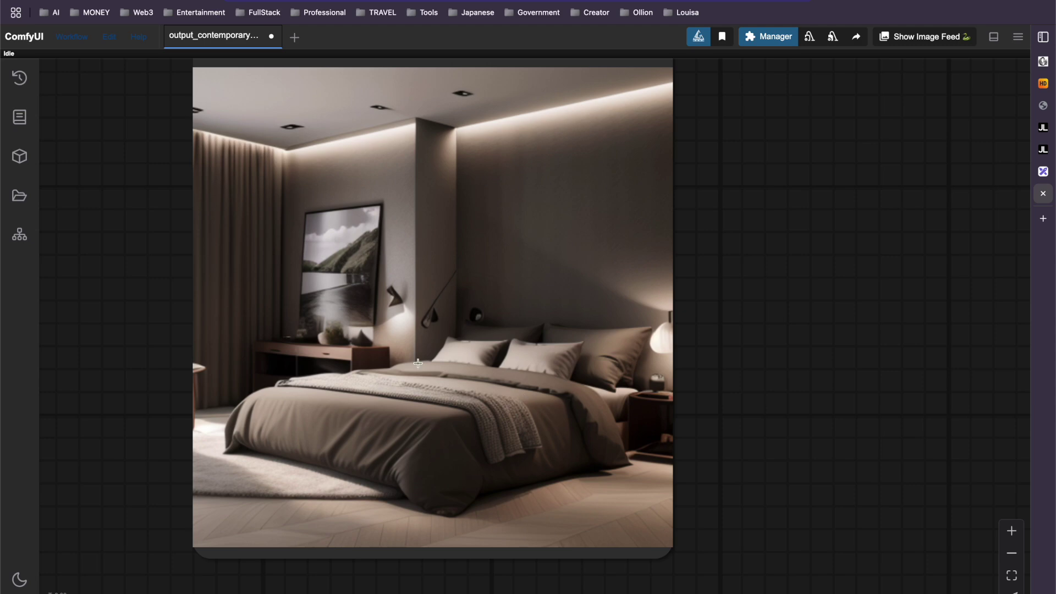
pyautogui.scroll(-3, 418, 363)
pyautogui.scroll(-5, 418, 363)
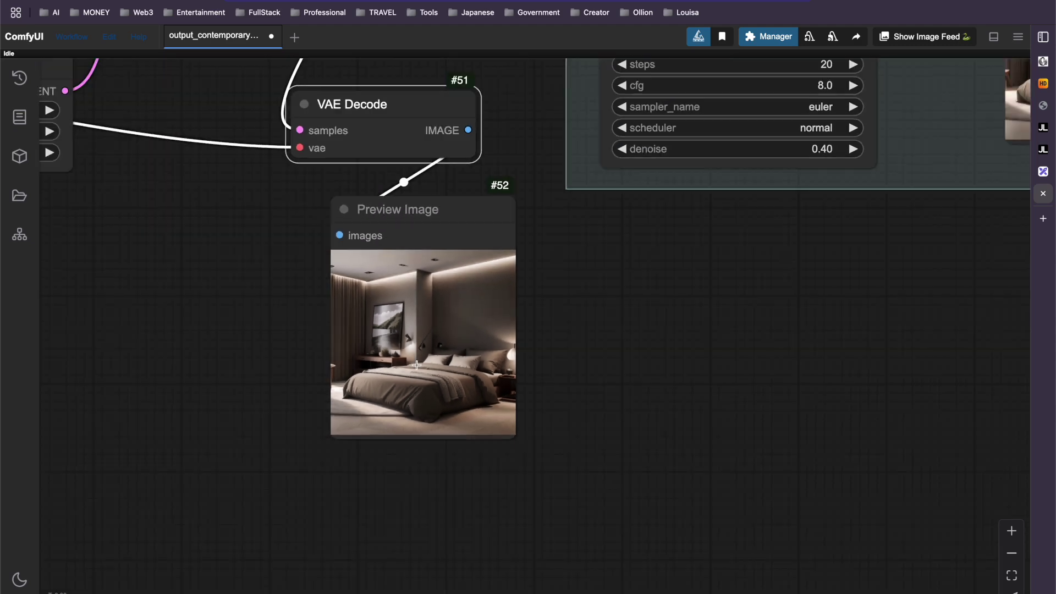
# Step: Review the Upscale Latent group and view the upscale methods of the Upscale Latent By node without changing the choice
pyautogui.moveTo(611, 291); pyautogui.dragTo(493, 477)
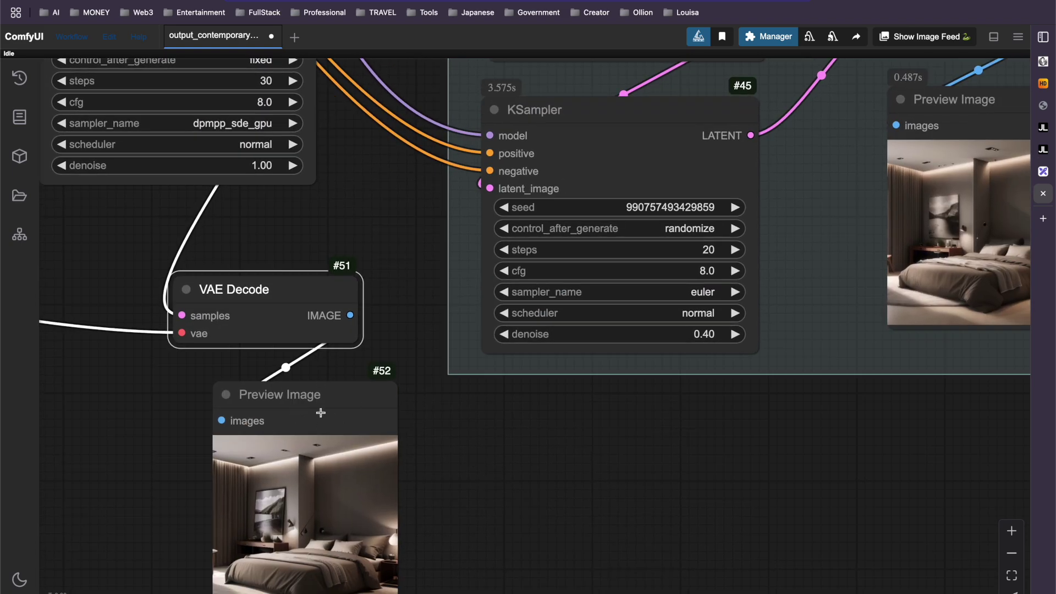
pyautogui.scroll(5, 407, 260)
pyautogui.scroll(5, 242, 217)
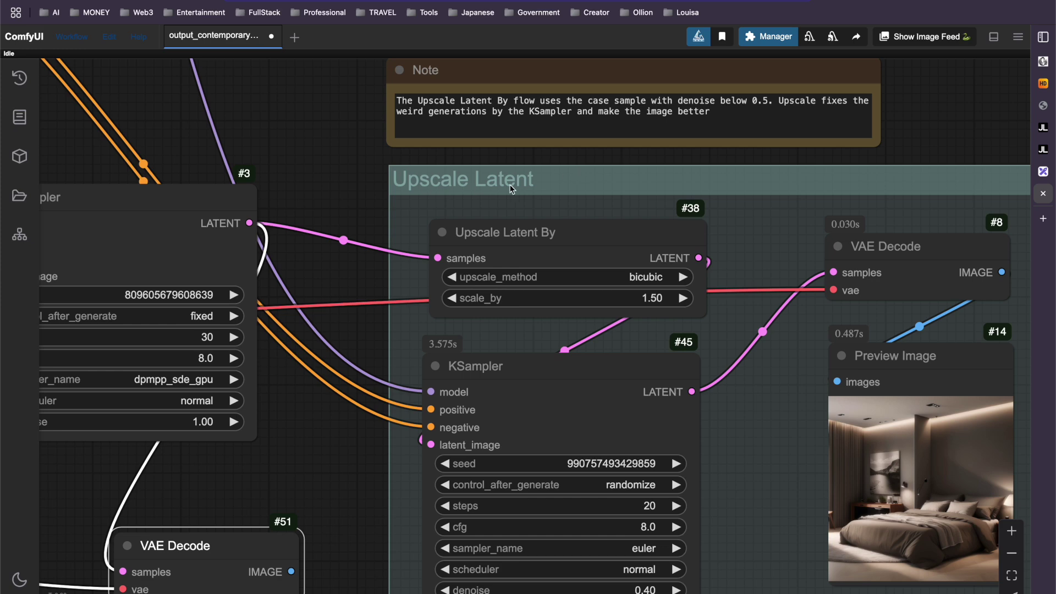
pyautogui.hscroll(4, 923, 130)
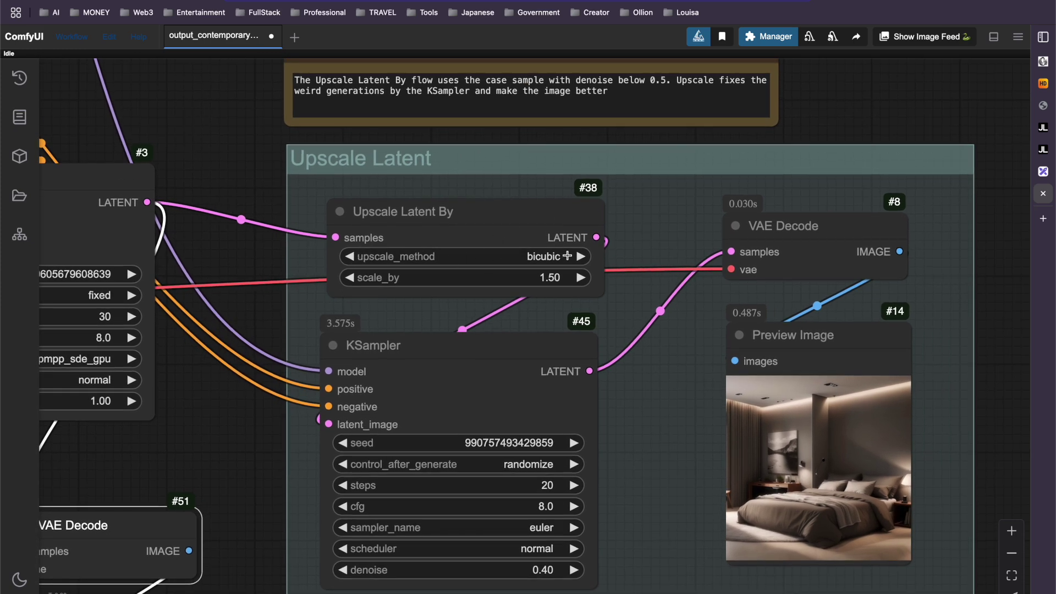
pyautogui.click(565, 257)
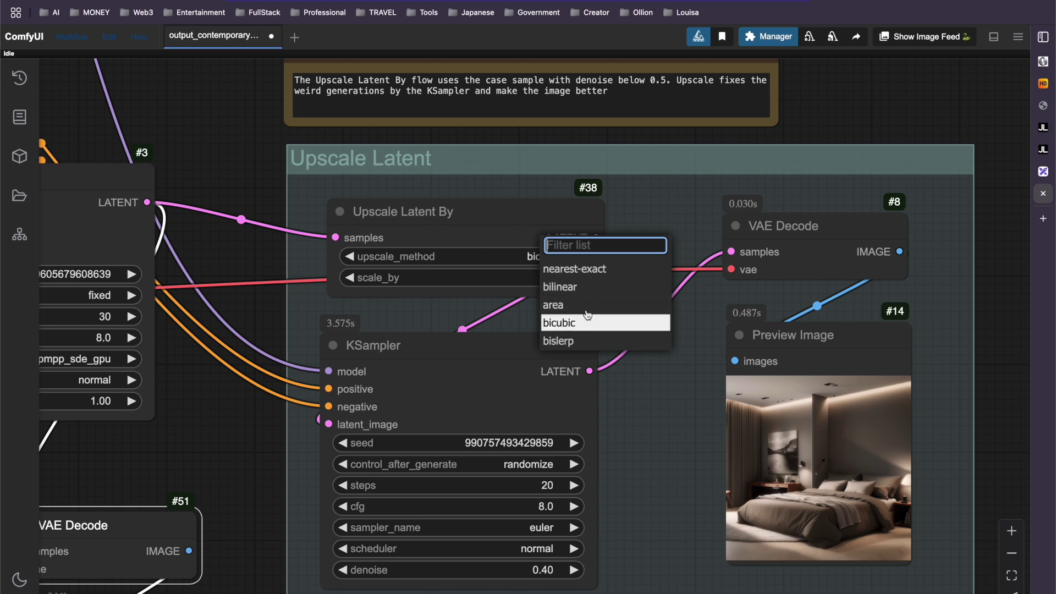
pyautogui.click(567, 209)
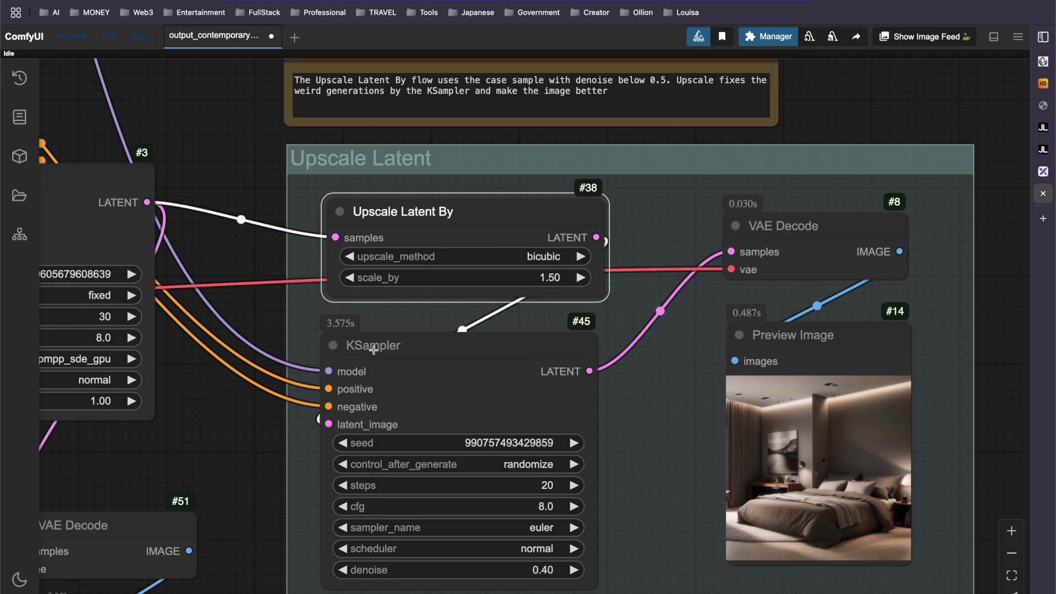
# Step: Shift the Upscale Latent group's KSampler slightly to the right and highlight the 0.5 denoise limit in the note
pyautogui.moveTo(374, 350); pyautogui.dragTo(399, 346)
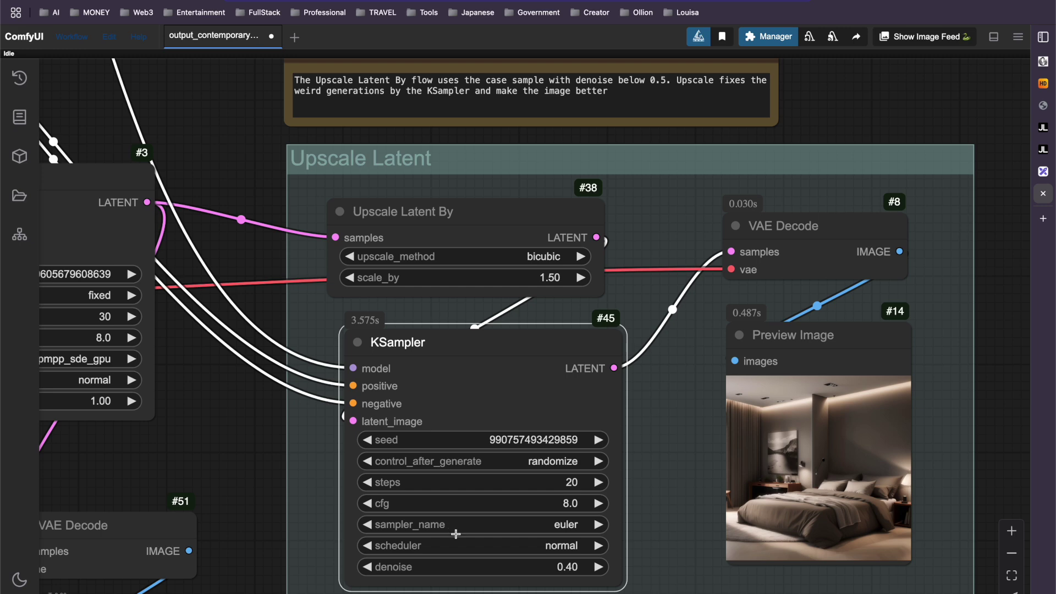
pyautogui.click(660, 89)
pyautogui.moveTo(650, 82); pyautogui.dragTo(666, 83)
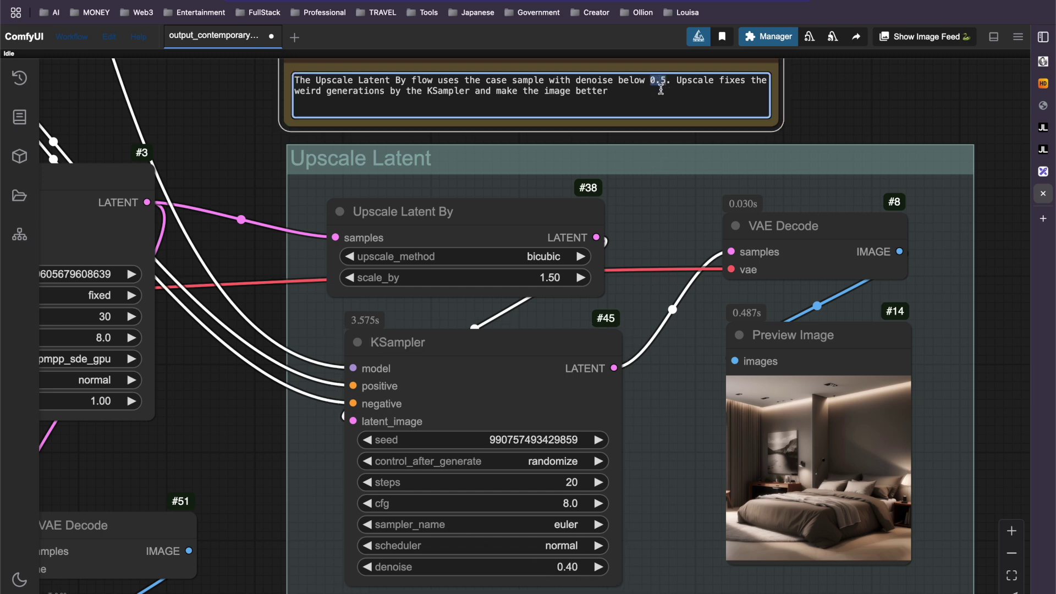
pyautogui.click(250, 452)
# Step: Inspect the upscaled bedroom image in the Upscale Latent group's Preview Image node up close
pyautogui.hscroll(5, 250, 453)
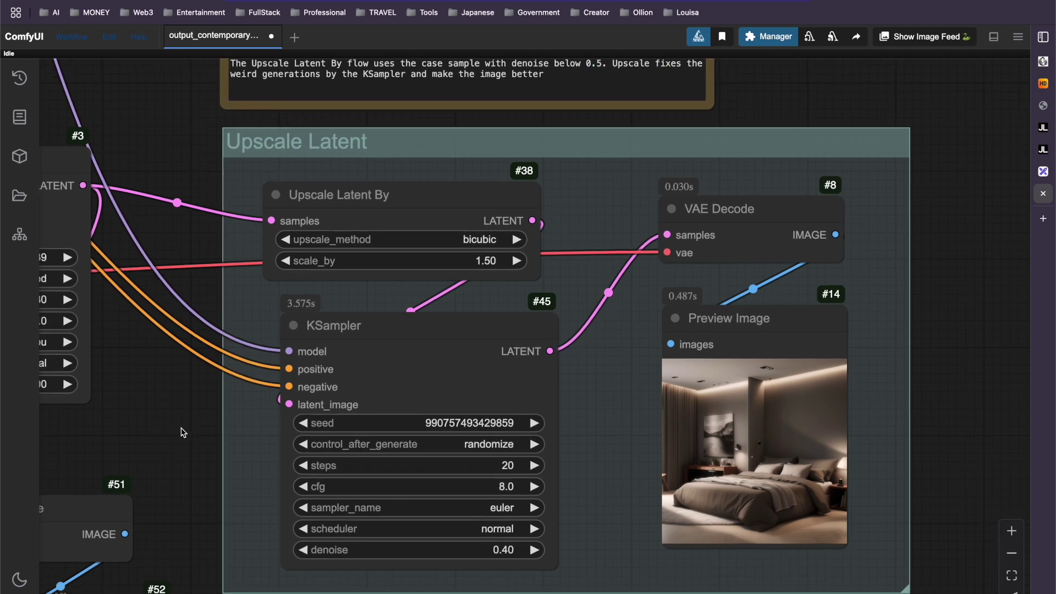
pyautogui.scroll(-3, 951, 397)
pyautogui.hscroll(3, 952, 397)
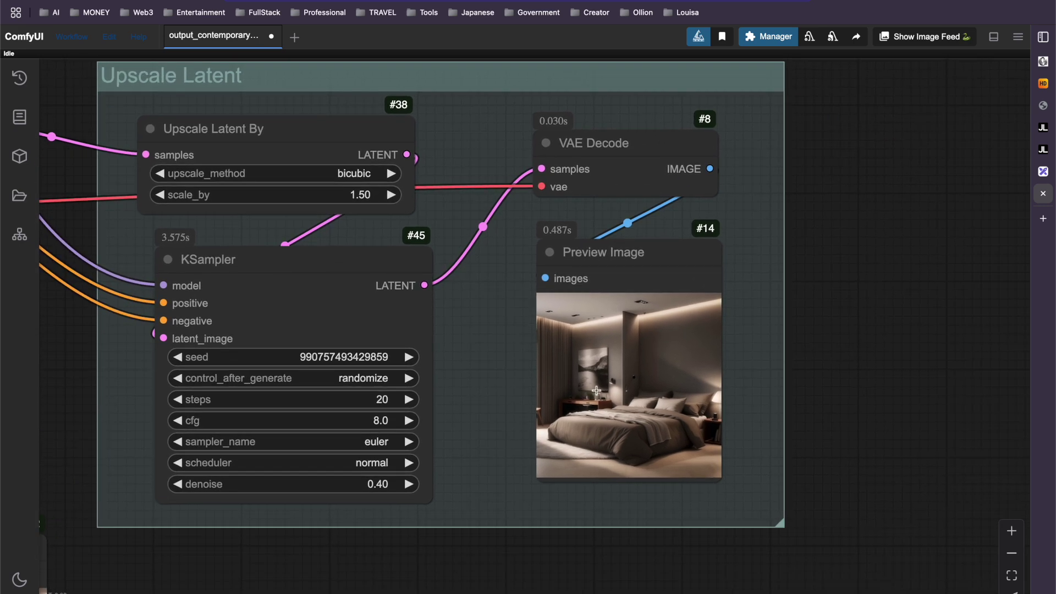
pyautogui.scroll(5, 638, 421)
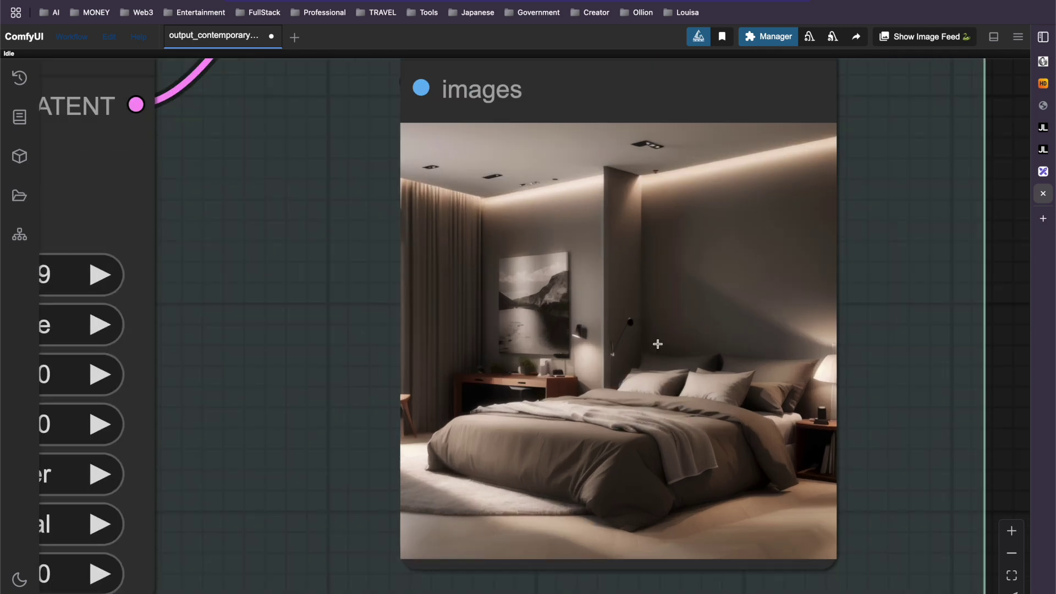
# Step: Place the first sampler's Preview Image node directly to the right of the upscaled preview and compare both bedrooms
pyautogui.scroll(-10, 658, 344)
pyautogui.hscroll(-3, 471, 507)
pyautogui.moveTo(178, 449); pyautogui.dragTo(1028, 161)
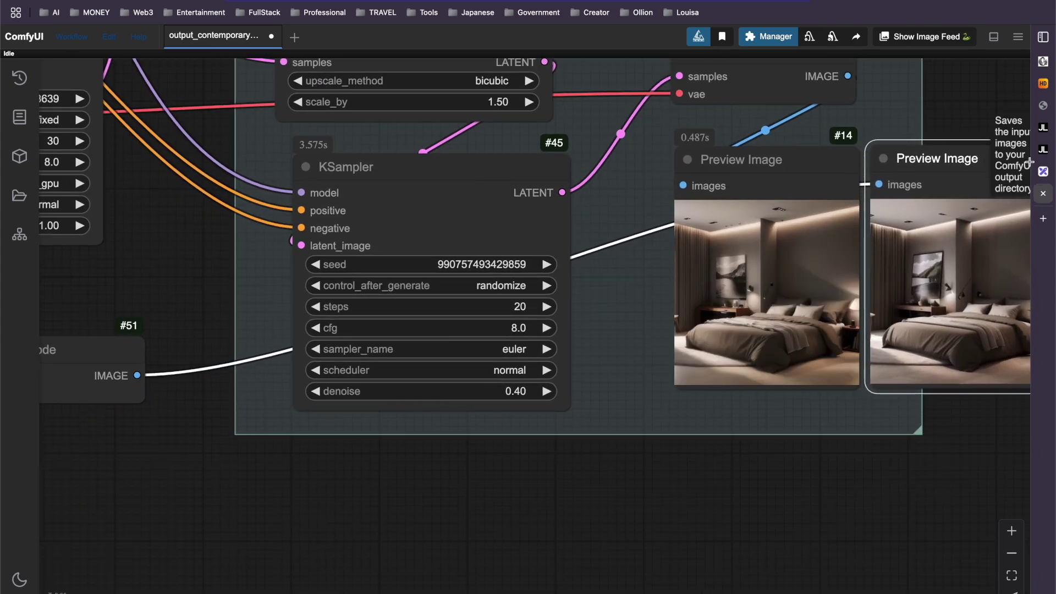
pyautogui.hscroll(10, 830, 484)
pyautogui.scroll(3, 830, 483)
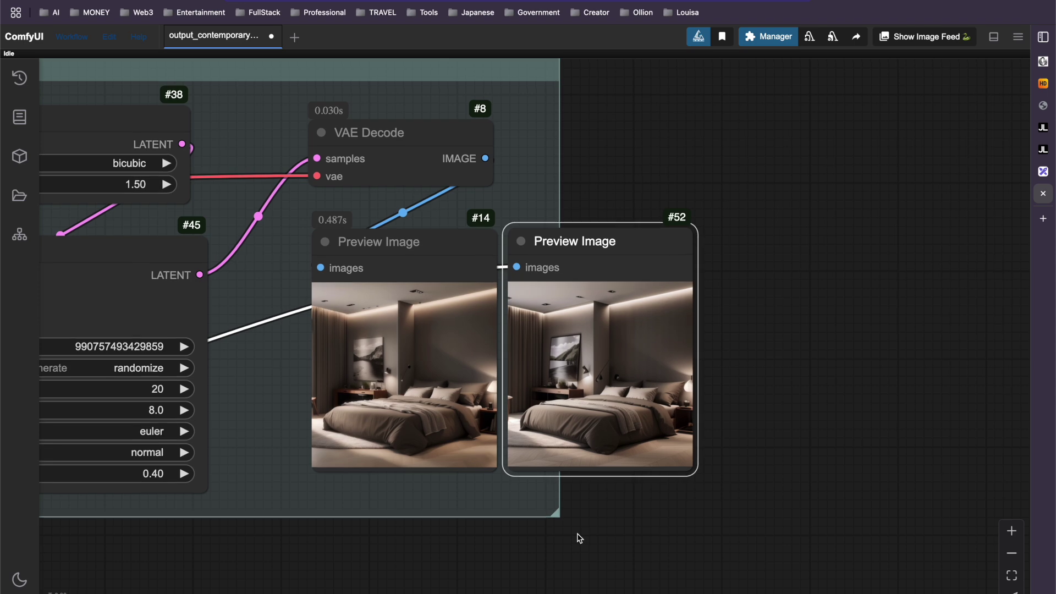
pyautogui.scroll(5, 507, 371)
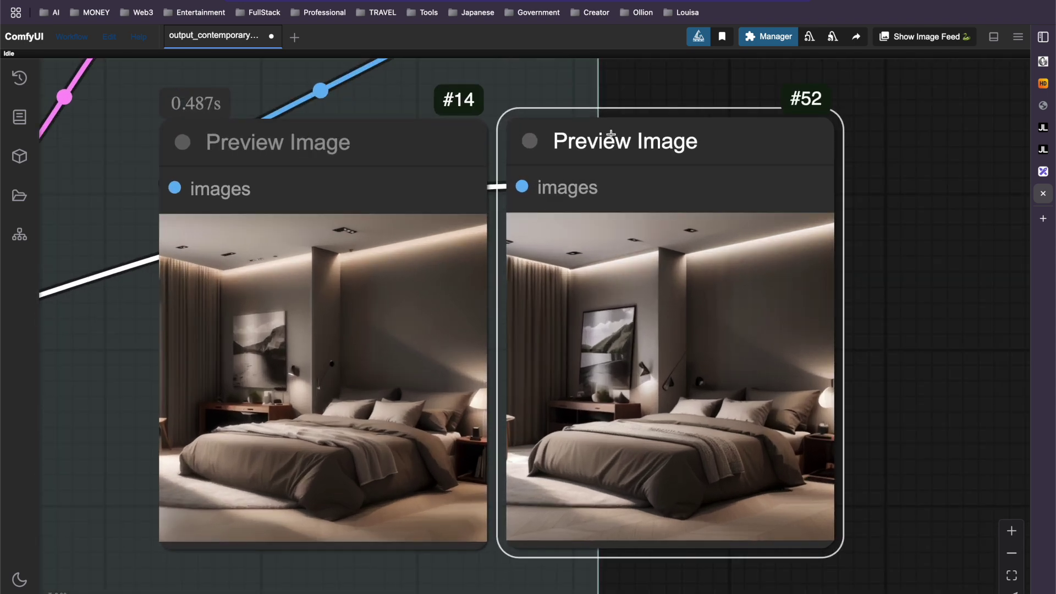
pyautogui.moveTo(611, 135); pyautogui.dragTo(611, 131)
pyautogui.scroll(1, 484, 342)
pyautogui.scroll(-2, 484, 342)
pyautogui.click(855, 449)
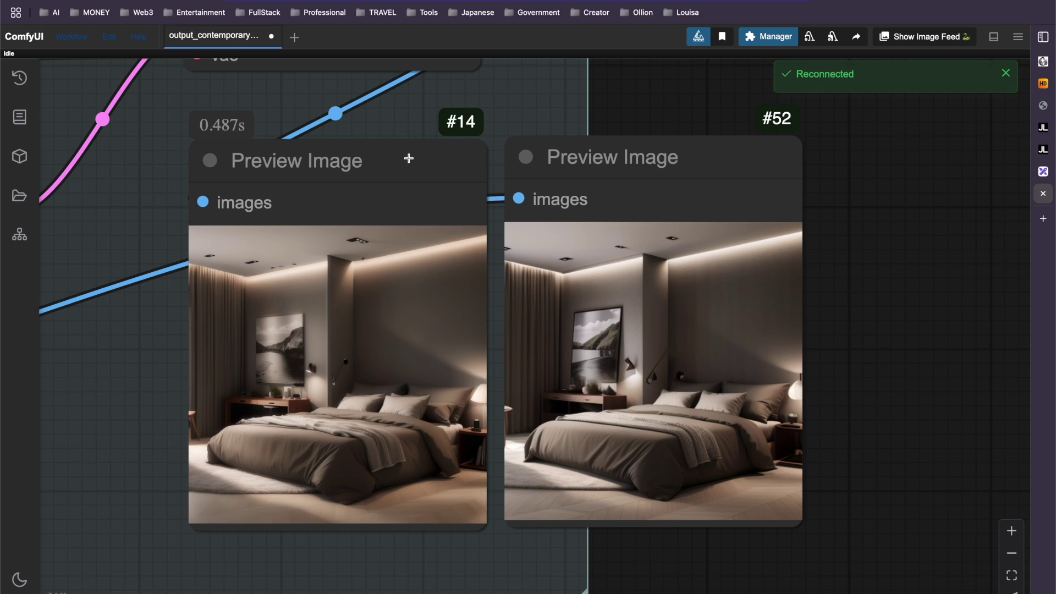
# Step: Swap the two Preview Image nodes so the first sampler's image comes before the upscaled one
pyautogui.moveTo(409, 158); pyautogui.dragTo(983, 155)
pyautogui.moveTo(736, 156); pyautogui.dragTo(490, 167)
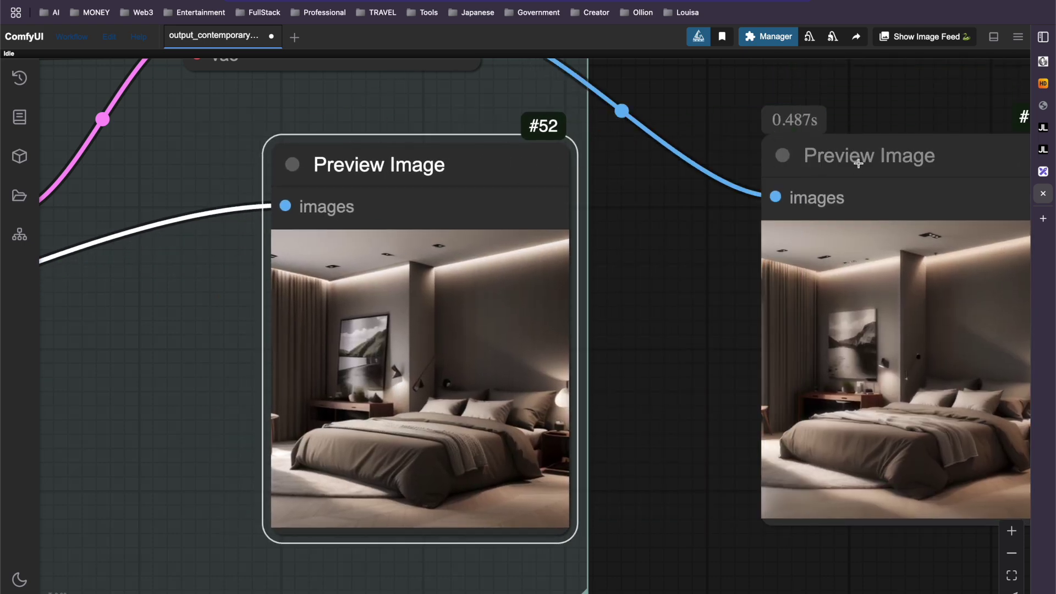
pyautogui.moveTo(859, 164); pyautogui.dragTo(683, 171)
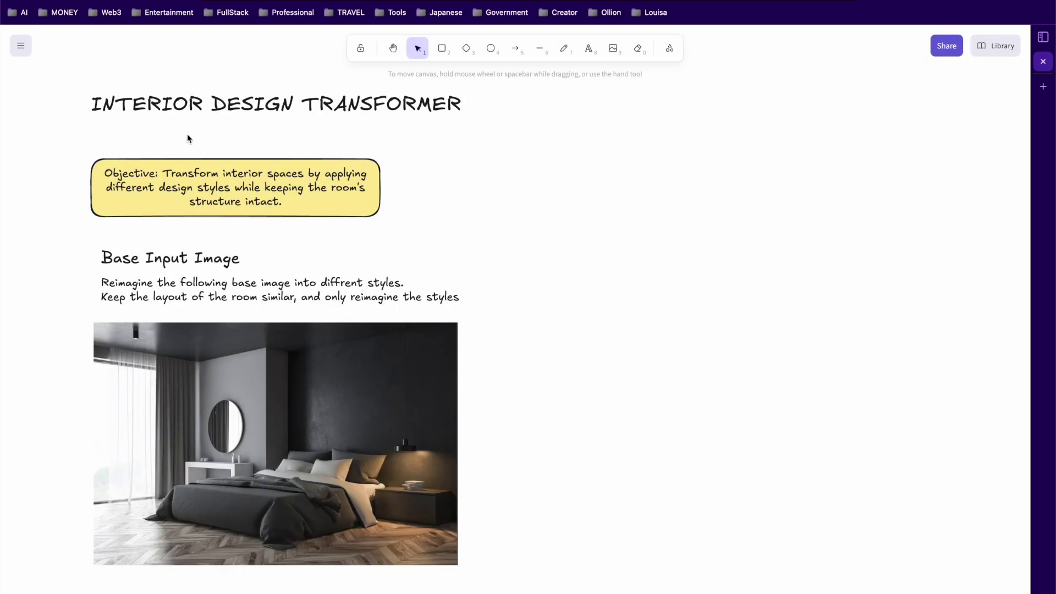
# Step: On the Excalidraw board, draw a pink rounded square beside the base input photo and label it Base Image
pyautogui.doubleClick(167, 104)
pyautogui.click(273, 141)
pyautogui.click(467, 48)
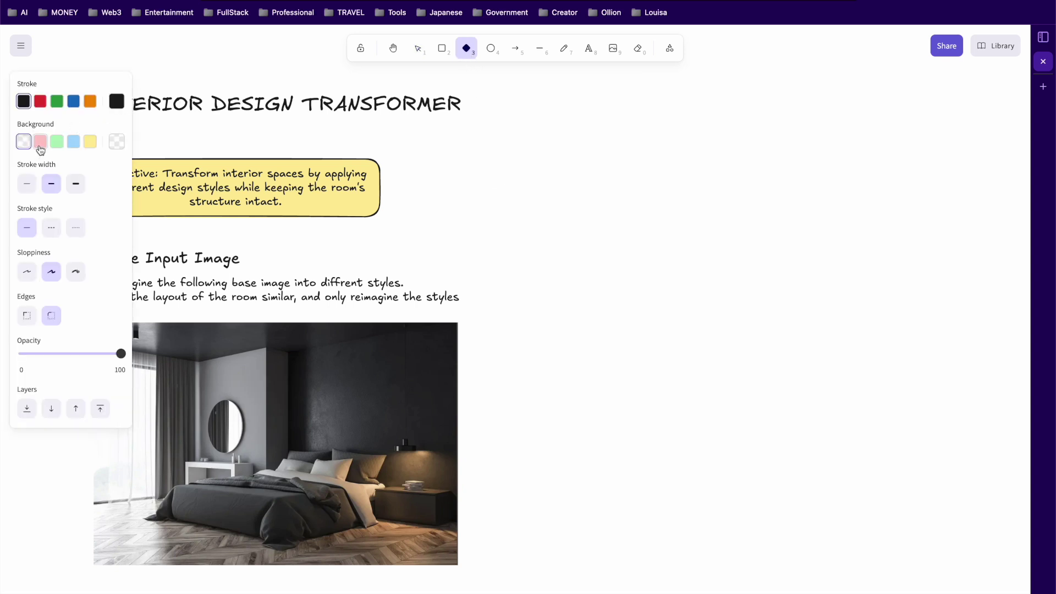
pyautogui.click(441, 49)
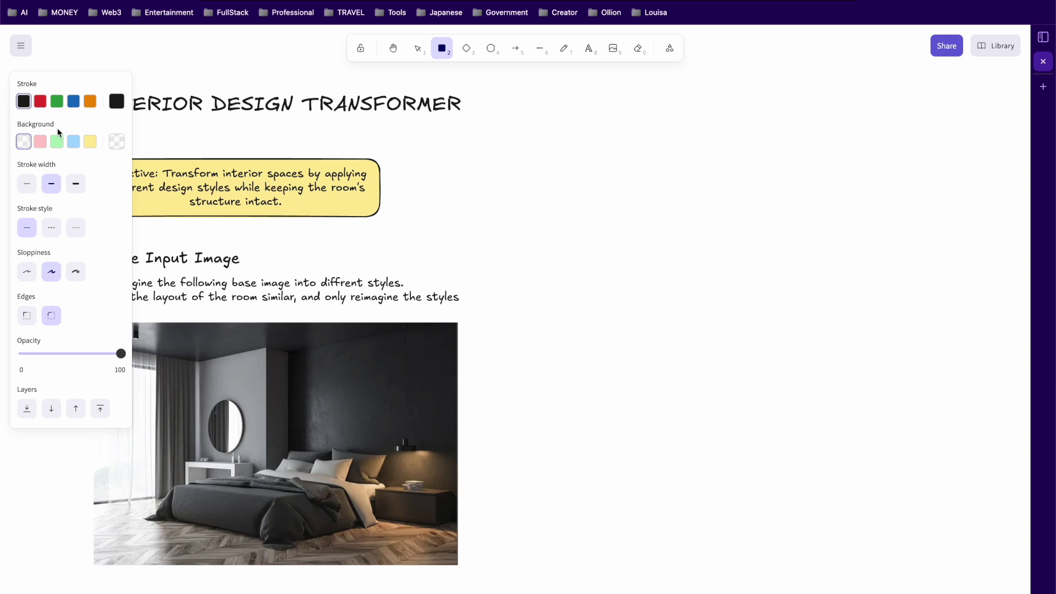
pyautogui.click(40, 142)
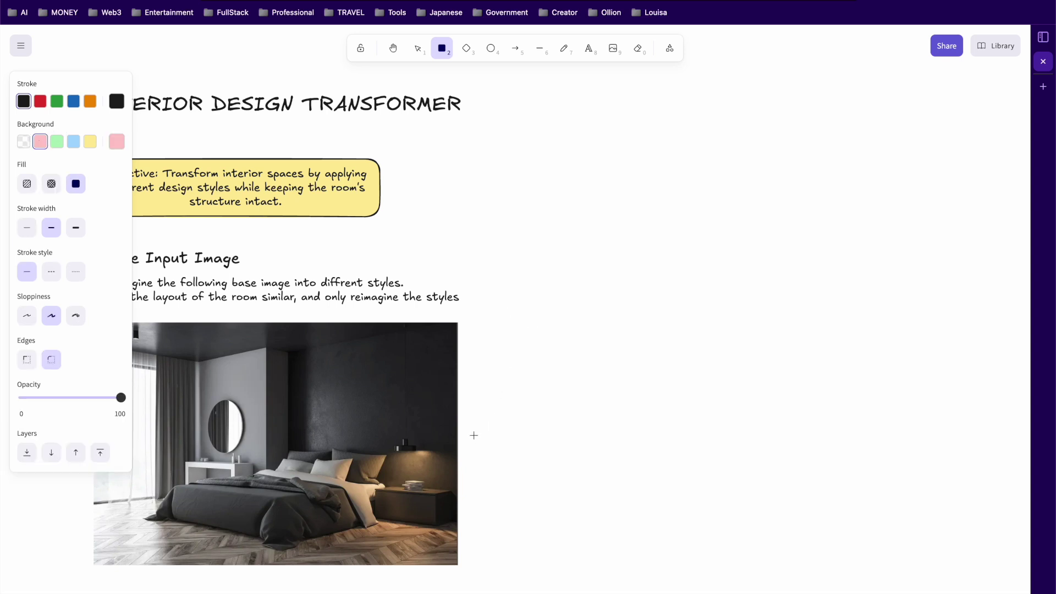
pyautogui.moveTo(474, 435); pyautogui.dragTo(557, 516)
pyautogui.doubleClick(515, 474)
pyautogui.write('Base Image')
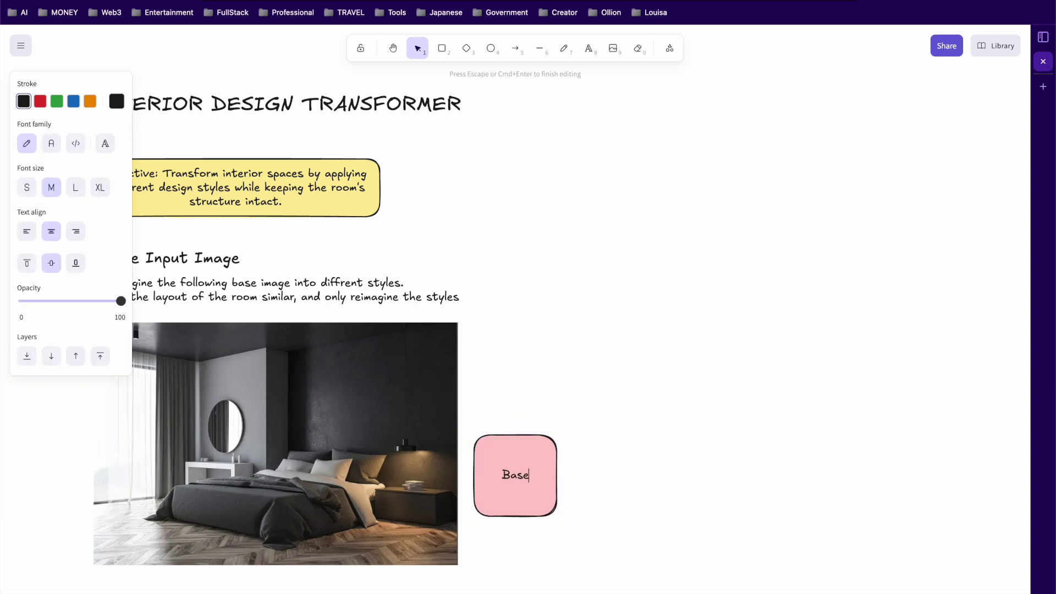
pyautogui.press('Escape')
# Step: Duplicate the Base Image box to its right and give the copy a purple background
pyautogui.moveTo(493, 457); pyautogui.dragTo(696, 454)
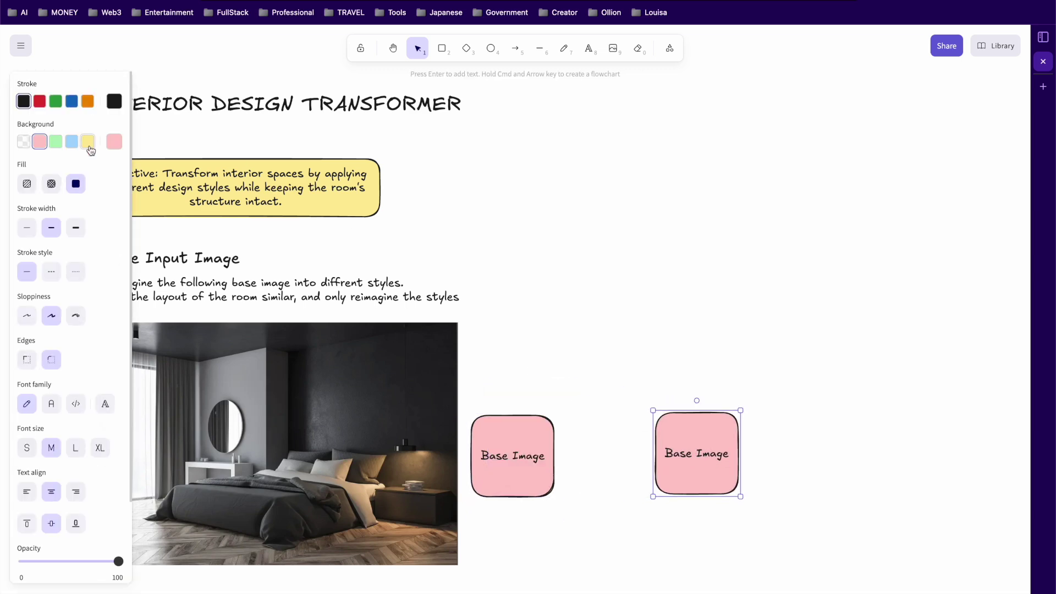
pyautogui.click(114, 141)
pyautogui.click(209, 187)
# Step: Relabel the purple box with two lines: Control Net and (M LSD Lines)
pyautogui.doubleClick(691, 453)
pyautogui.write('Control Net')
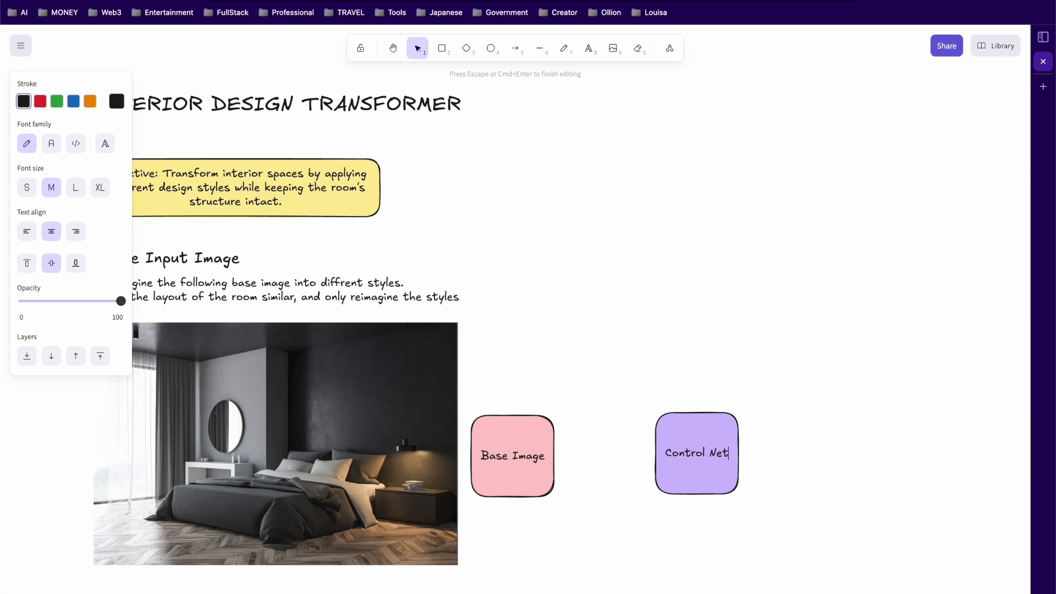
pyautogui.press('Return')
pyautogui.write('(M LSD Lines)')
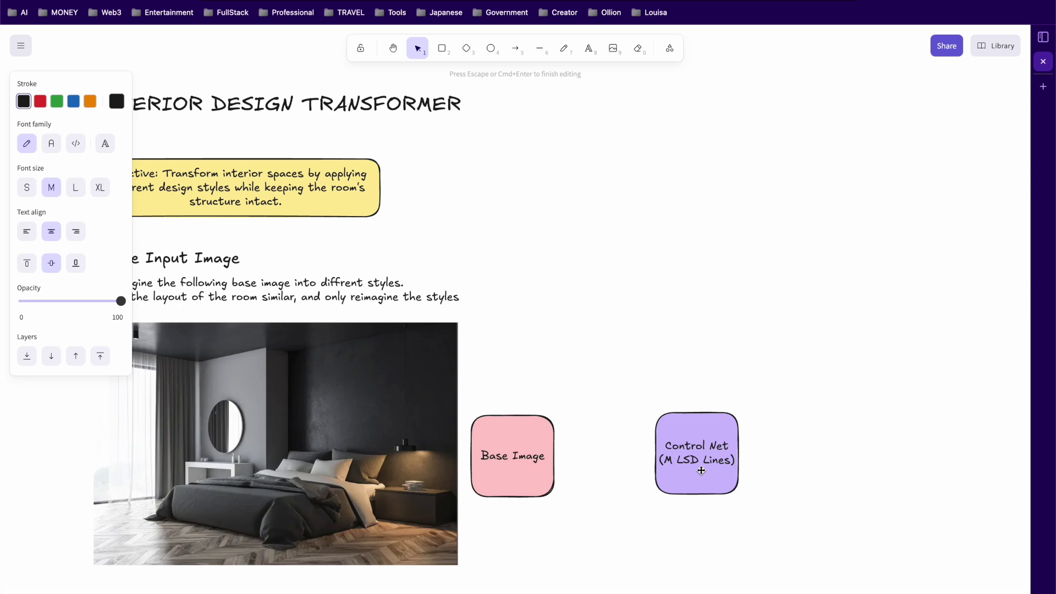
# Step: Enlarge the Control Net box slightly and connect the Base Image box to it with an arrow
pyautogui.press('Escape')
pyautogui.moveTo(740, 495); pyautogui.dragTo(750, 501)
pyautogui.click(524, 52)
pyautogui.moveTo(558, 463)
pyautogui.mouseDown()
pyautogui.moveTo(654, 462)
pyautogui.moveTo(690, 438)
pyautogui.mouseUp()
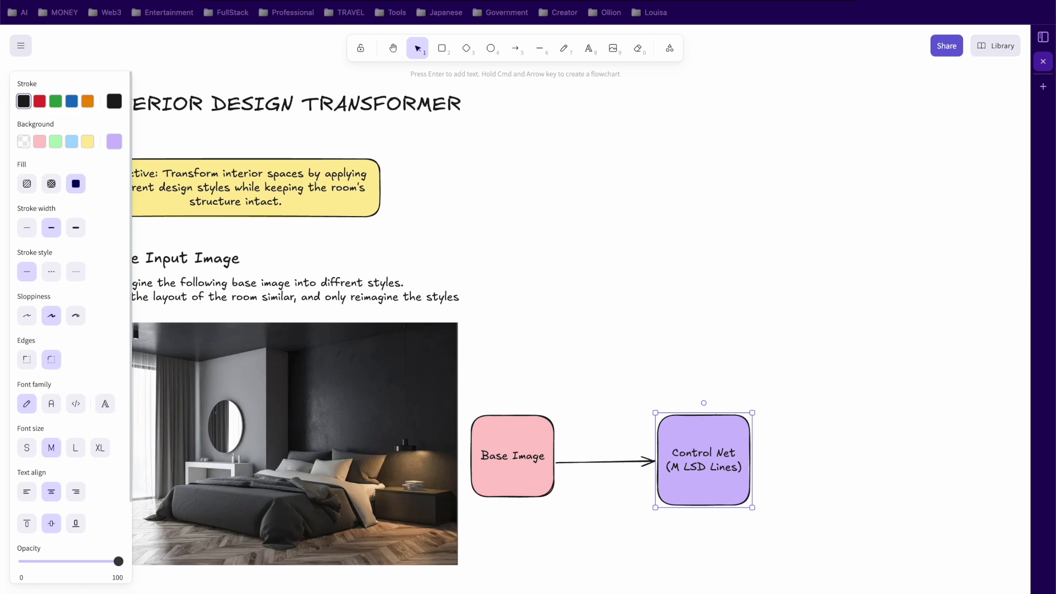
# Step: Paste the M-LSD line image onto the board and place it above and to the right of the Control Net box
pyautogui.press('super+v')
pyautogui.moveTo(668, 283)
pyautogui.mouseDown()
pyautogui.moveTo(731, 363)
pyautogui.moveTo(893, 433)
pyautogui.moveTo(866, 335)
pyautogui.moveTo(781, 380)
pyautogui.moveTo(258, 421)
pyautogui.moveTo(229, 468)
pyautogui.moveTo(802, 325)
pyautogui.moveTo(834, 339)
pyautogui.mouseUp()
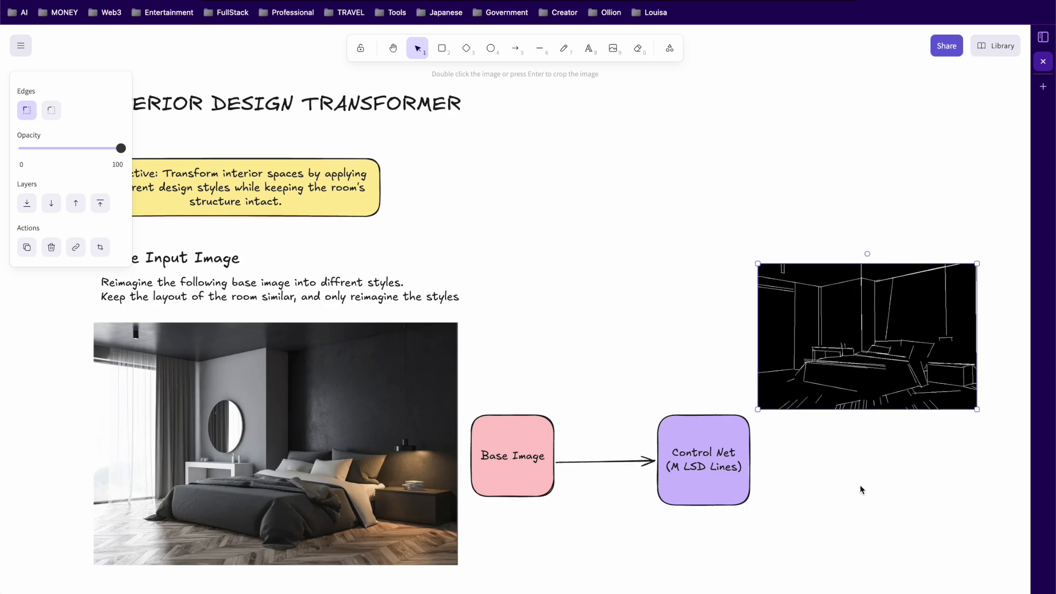
pyautogui.click(858, 485)
# Step: Draw a large green rounded rectangle to the right of the line image and label it K SAMPLER
pyautogui.hscroll(1, 801, 473)
pyautogui.hscroll(6, 800, 473)
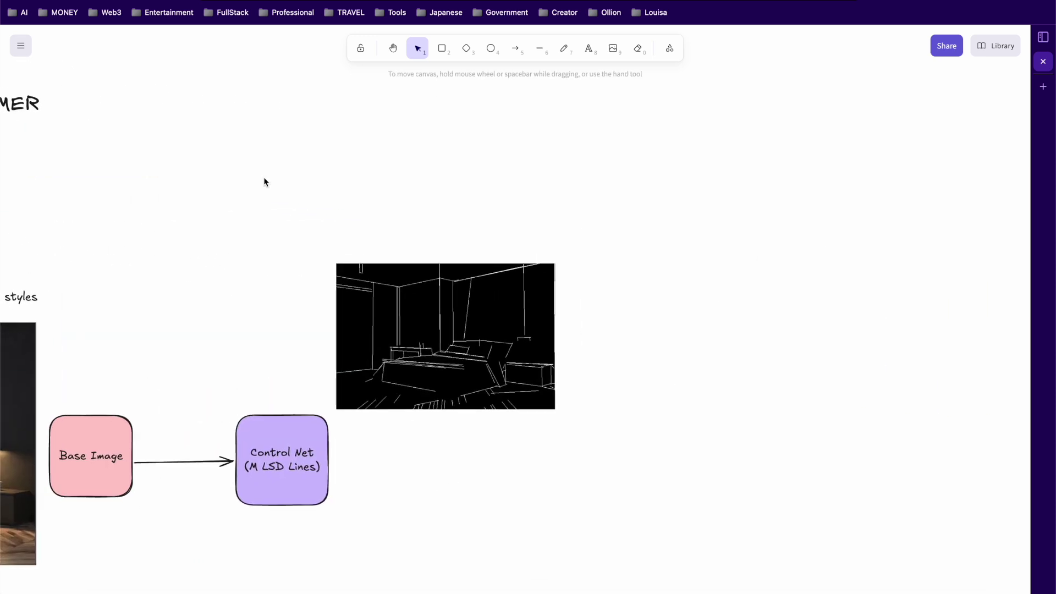
pyautogui.click(442, 48)
pyautogui.click(56, 141)
pyautogui.moveTo(610, 346); pyautogui.dragTo(773, 524)
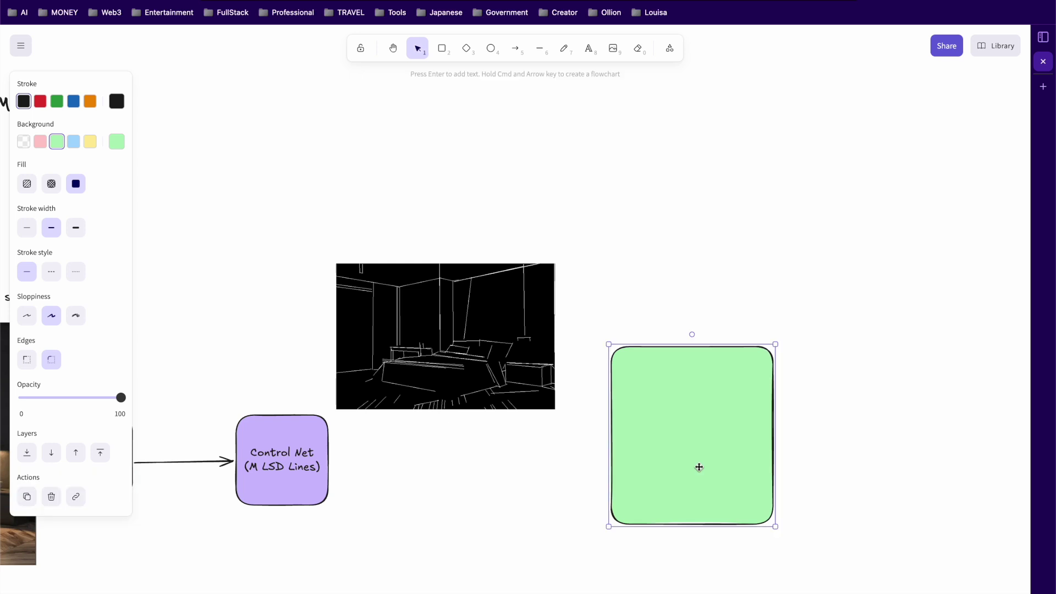
pyautogui.doubleClick(686, 436)
pyautogui.write('K SAMPL:ER')
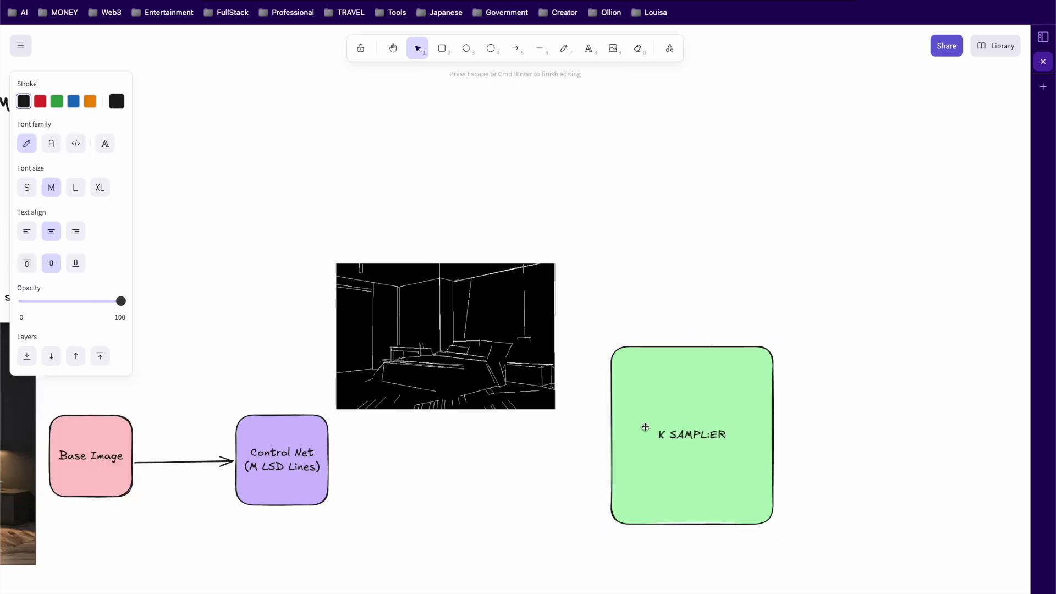
pyautogui.press('BackSpace')
pyautogui.moveTo(671, 405); pyautogui.dragTo(697, 420)
# Step: Duplicate the pink Base Image box above the Control Net row and relabel the copy Reference Image
pyautogui.scroll(-3, 545, 481)
pyautogui.moveTo(502, 478); pyautogui.dragTo(556, 516)
pyautogui.moveTo(287, 272)
pyautogui.mouseDown()
pyautogui.moveTo(423, 393)
pyautogui.moveTo(420, 376)
pyautogui.mouseUp()
pyautogui.click(342, 551)
pyautogui.keyDown('alt'); pyautogui.moveTo(343, 559); pyautogui.dragTo(435, 276); pyautogui.keyUp('alt')
pyautogui.doubleClick(429, 291)
pyautogui.write('Reference Image')
pyautogui.doubleClick(437, 275)
# Step: Bring in the copied reference bedroom photo and place it directly above the Reference Image box
pyautogui.press('super+Tab')
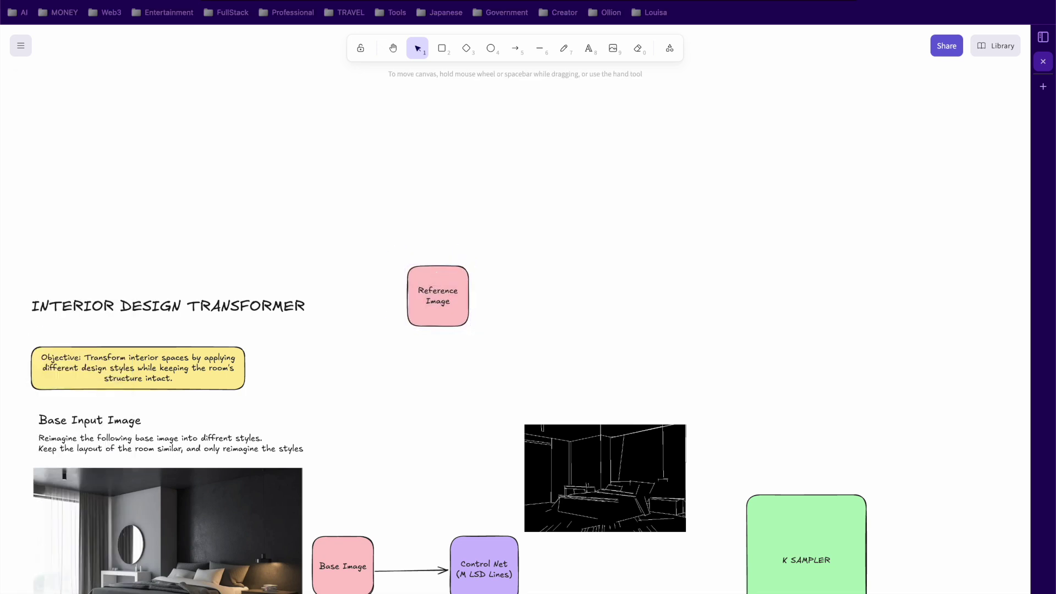
pyautogui.click(292, 180)
pyautogui.press('super+v')
pyautogui.moveTo(393, 233); pyautogui.dragTo(447, 190)
pyautogui.scroll(-1, 436, 187)
pyautogui.press('Escape')
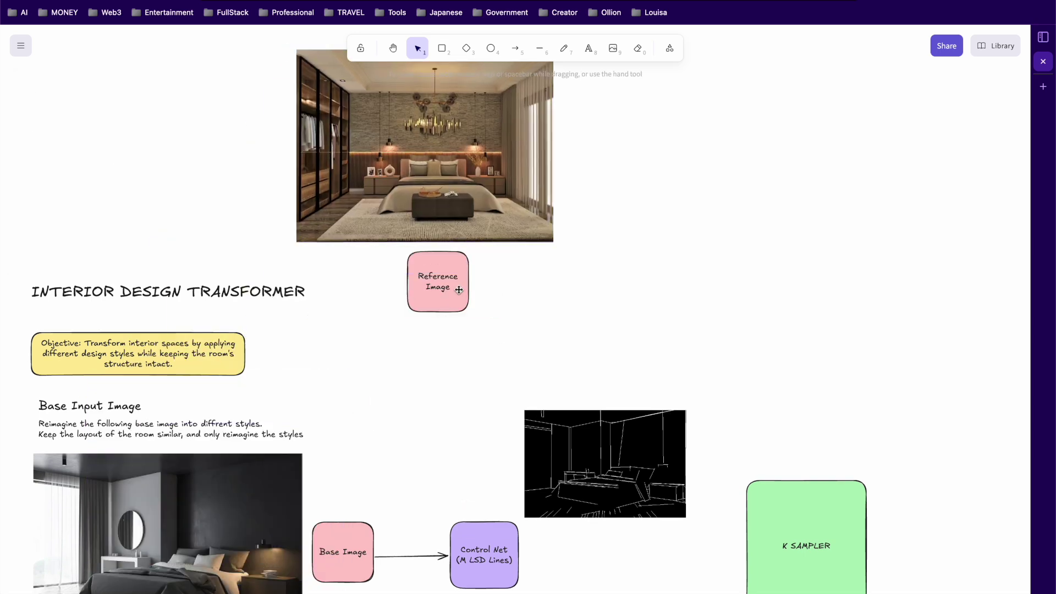
# Step: Duplicate the Reference Image box to its right, give the copy a blue background and relabel it IP Adapter
pyautogui.click(452, 281)
pyautogui.press('super+c')
pyautogui.press('super+v')
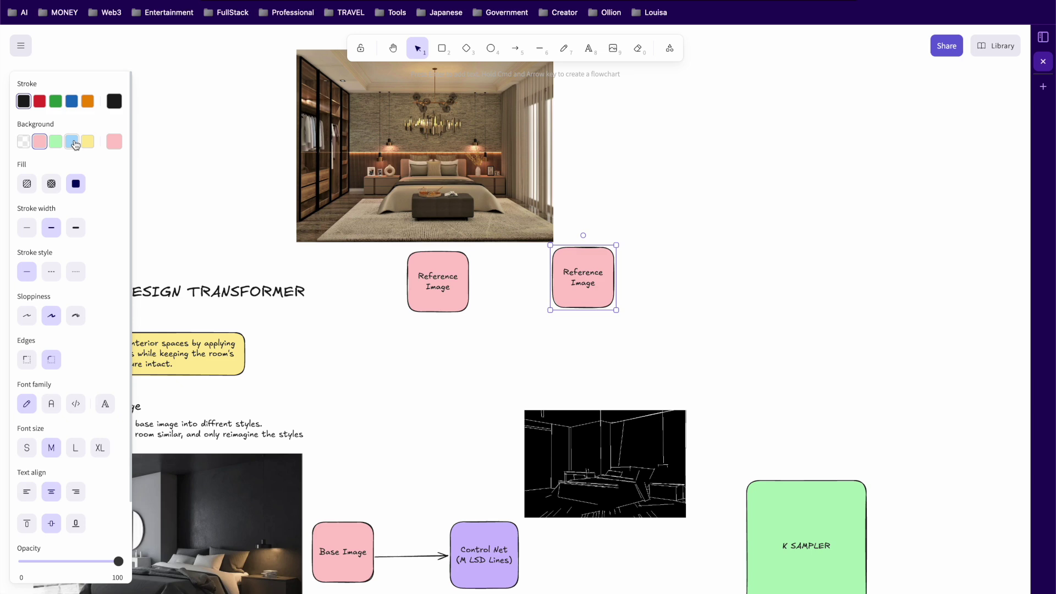
pyautogui.click(75, 144)
pyautogui.doubleClick(572, 273)
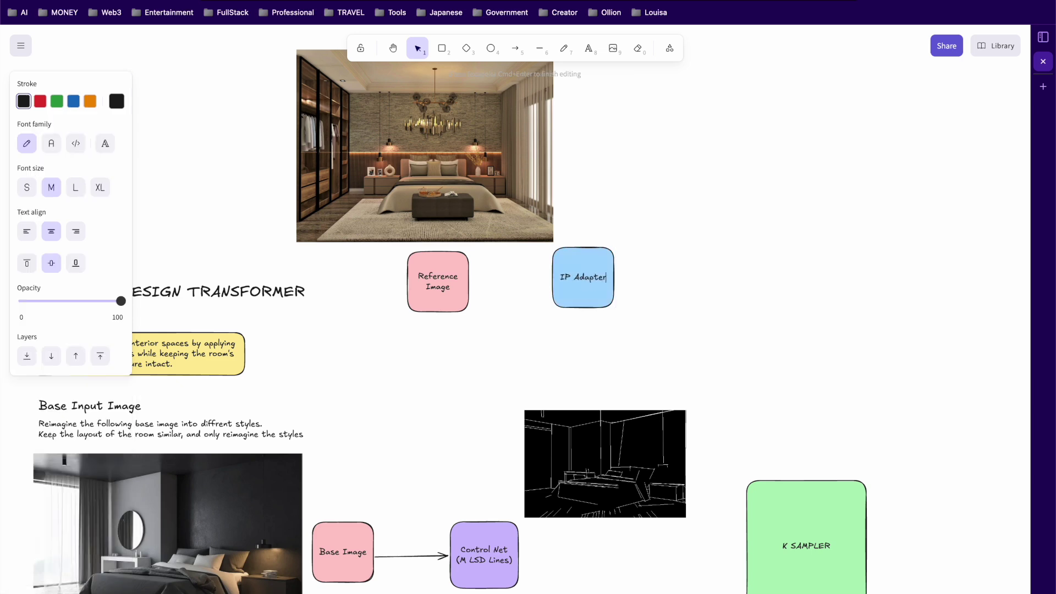
# Step: Connect the Reference Image box to the IP Adapter box with an arrow
pyautogui.click(520, 259)
pyautogui.click(514, 49)
pyautogui.moveTo(475, 282)
pyautogui.mouseDown()
pyautogui.moveTo(542, 278)
pyautogui.moveTo(574, 290)
pyautogui.mouseUp()
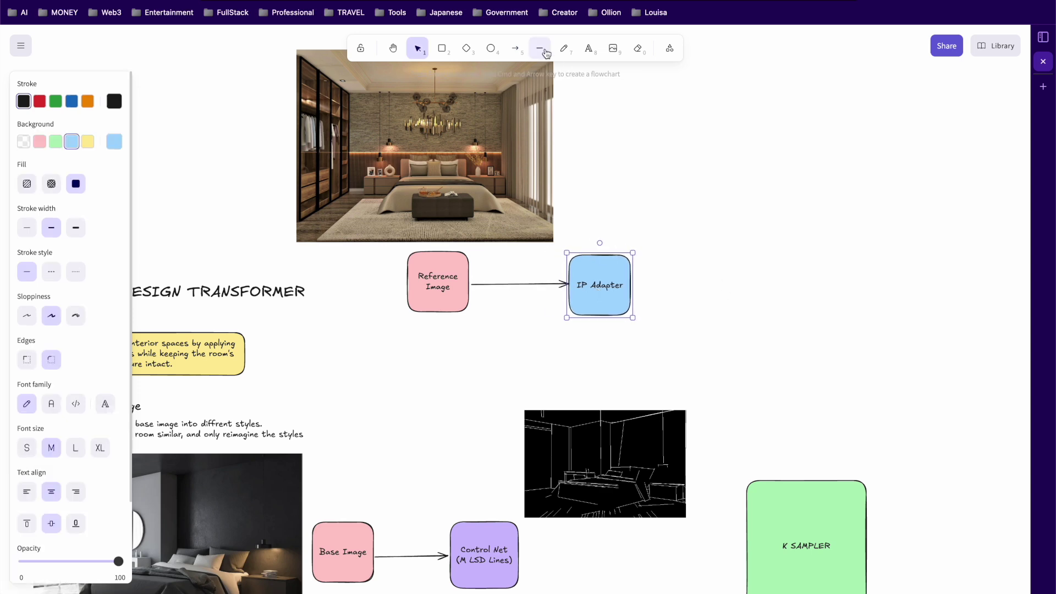
# Step: Draw a curved arrow from IP Adapter down to K SAMPLER and label it Reference Image Style data
pyautogui.press('a')
pyautogui.moveTo(638, 286)
pyautogui.mouseDown()
pyautogui.moveTo(756, 302)
pyautogui.moveTo(807, 478)
pyautogui.mouseUp()
pyautogui.moveTo(720, 381); pyautogui.dragTo(777, 317)
pyautogui.doubleClick(775, 314)
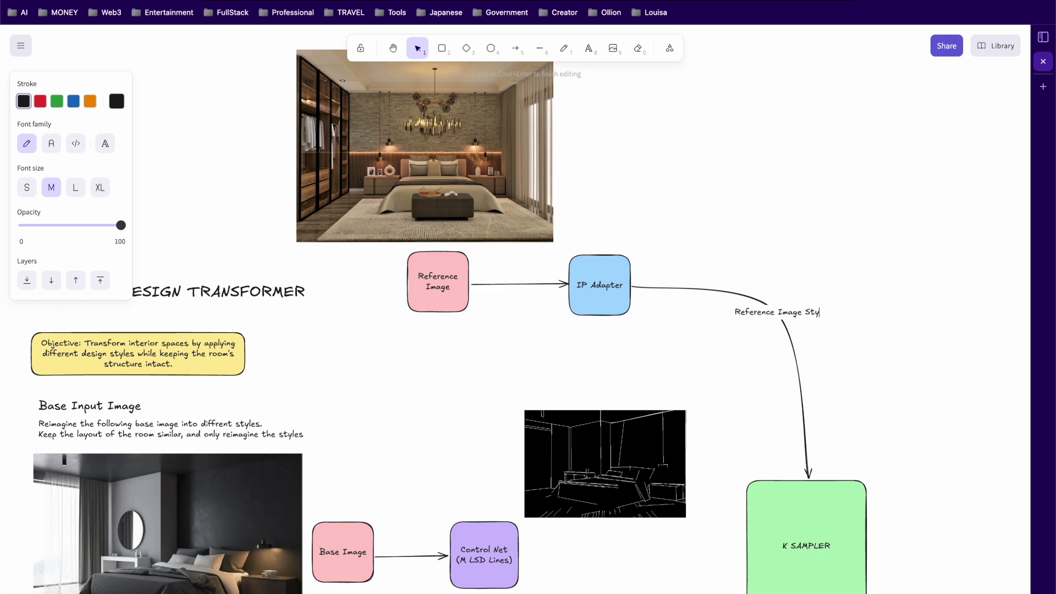
pyautogui.click(862, 289)
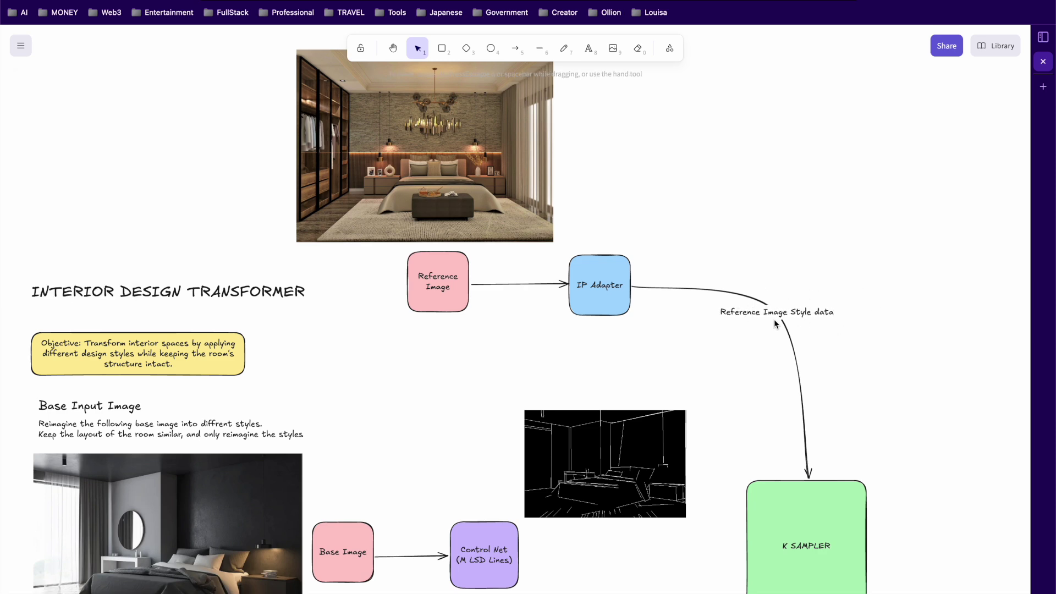
# Step: Nudge the reference photo and the line image into better positions near their boxes
pyautogui.moveTo(465, 197); pyautogui.dragTo(471, 196)
pyautogui.scroll(-1, 531, 441)
pyautogui.moveTo(531, 441); pyautogui.dragTo(524, 423)
# Step: Connect the Control Net box to the K SAMPLER box with an arrow
pyautogui.click(516, 51)
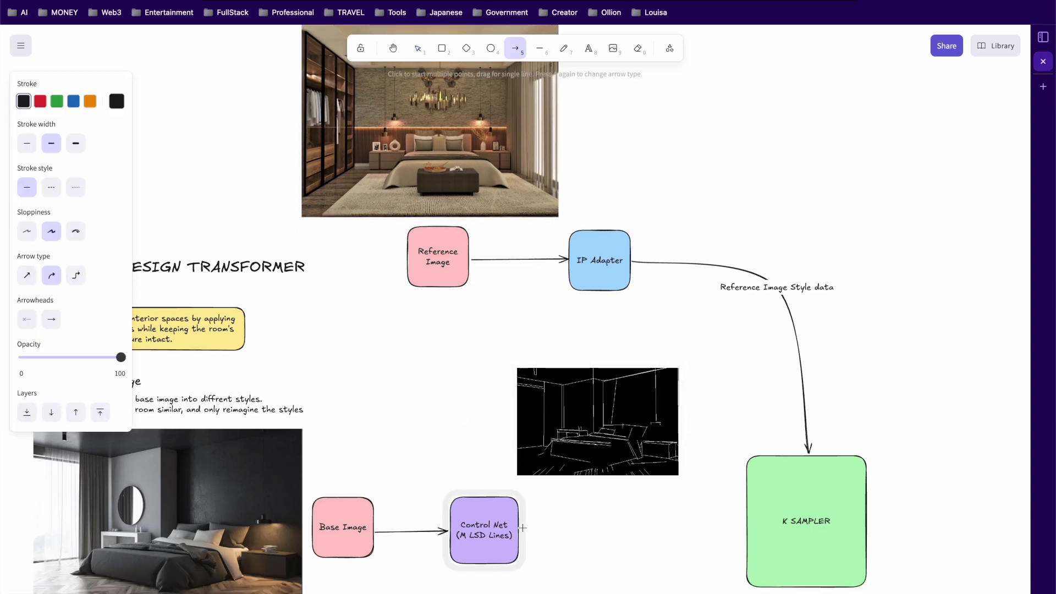
pyautogui.moveTo(730, 522); pyautogui.dragTo(733, 523)
pyautogui.scroll(-5, 632, 495)
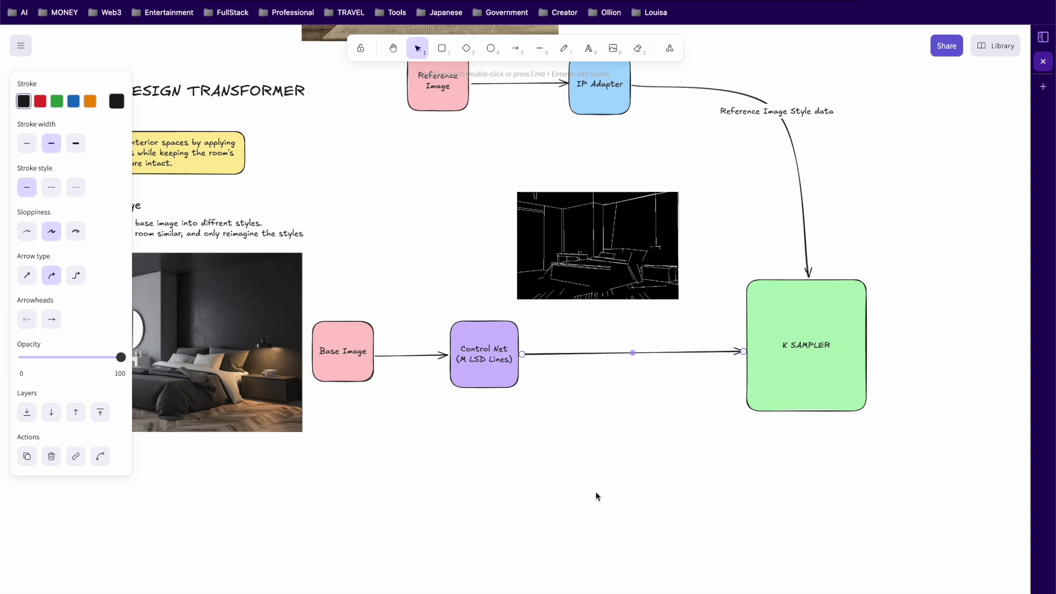
# Step: Duplicate the Base Image box below the Control Net box and give the copy a light magenta background
pyautogui.moveTo(339, 354); pyautogui.dragTo(451, 512)
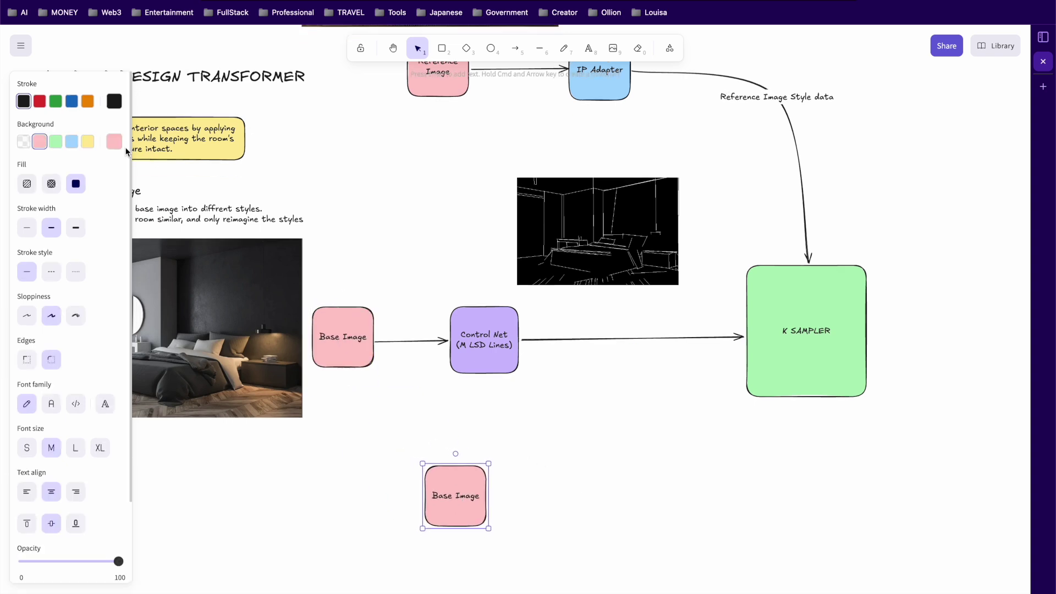
pyautogui.click(113, 142)
pyautogui.click(202, 184)
# Step: Relabel the magenta box sd1.5 model + prompts + latent image and enlarge it
pyautogui.doubleClick(455, 497)
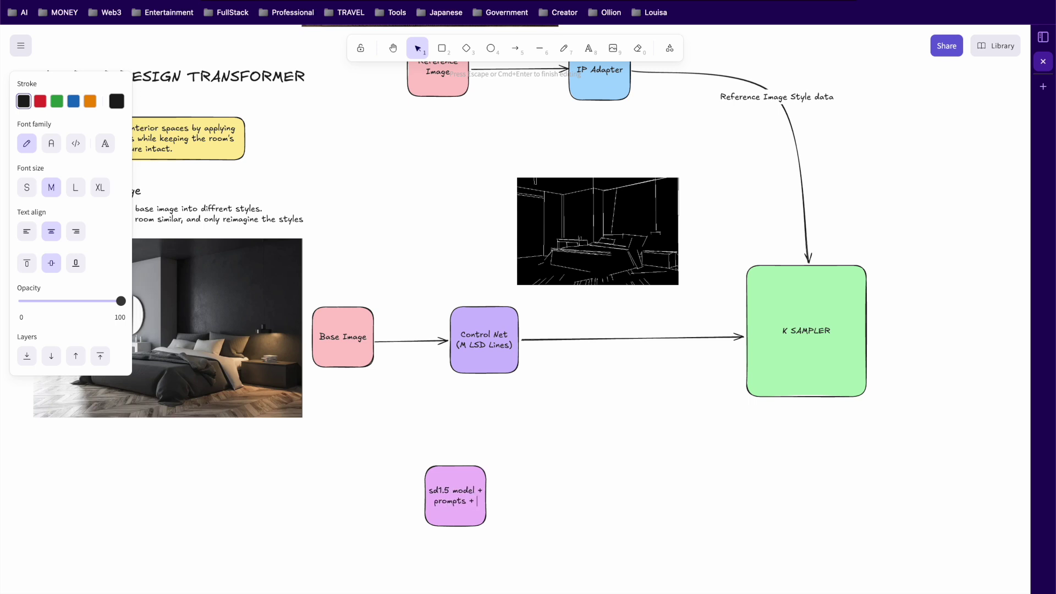
pyautogui.press('Escape')
pyautogui.moveTo(487, 526)
pyautogui.mouseDown()
pyautogui.moveTo(526, 539)
pyautogui.moveTo(507, 528)
pyautogui.moveTo(814, 481)
pyautogui.moveTo(818, 397)
pyautogui.mouseUp()
pyautogui.click(579, 508)
# Step: Draw a curved arrow from the magenta sd1.5 model box up to the underside of K SAMPLER
pyautogui.click(516, 56)
pyautogui.moveTo(678, 456); pyautogui.dragTo(790, 488)
pyautogui.click(933, 423)
# Step: Place a copy of a pink box to the right of K SAMPLER, label it Generated Image and connect K SAMPLER to it with an arrow
pyautogui.moveTo(925, 397); pyautogui.dragTo(309, 407)
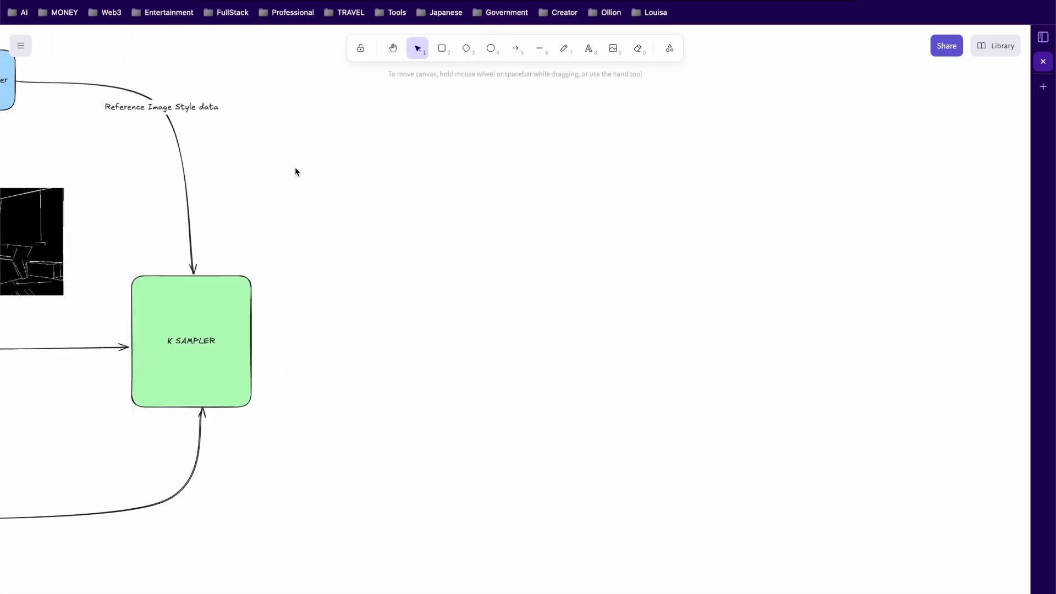
pyautogui.moveTo(297, 170); pyautogui.dragTo(551, 316)
pyautogui.click(82, 227)
pyautogui.click(242, 256)
pyautogui.moveTo(81, 227)
pyautogui.mouseDown()
pyautogui.moveTo(243, 256)
pyautogui.moveTo(864, 545)
pyautogui.moveTo(848, 510)
pyautogui.moveTo(787, 532)
pyautogui.mouseUp()
pyautogui.press('super+c')
pyautogui.press('super+v')
pyautogui.doubleClick(849, 510)
pyautogui.click(930, 502)
pyautogui.click(515, 48)
pyautogui.moveTo(686, 522); pyautogui.dragTo(778, 518)
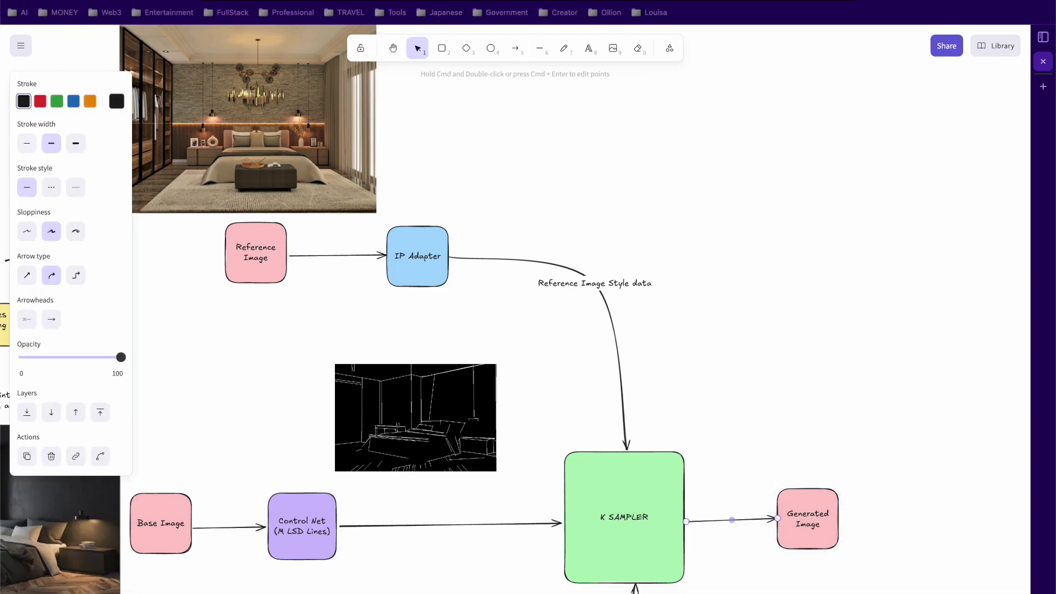
pyautogui.press('super+v')
pyautogui.moveTo(818, 412); pyautogui.dragTo(829, 373)
pyautogui.scroll(3, 891, 491)
pyautogui.click(834, 509)
pyautogui.click(792, 365)
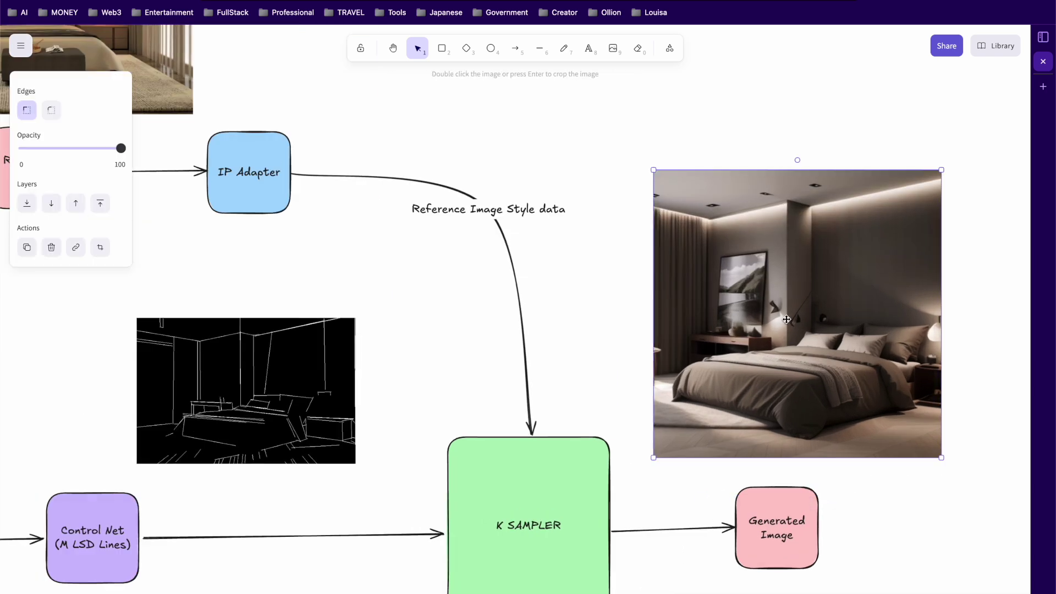
pyautogui.press('BackSpace')
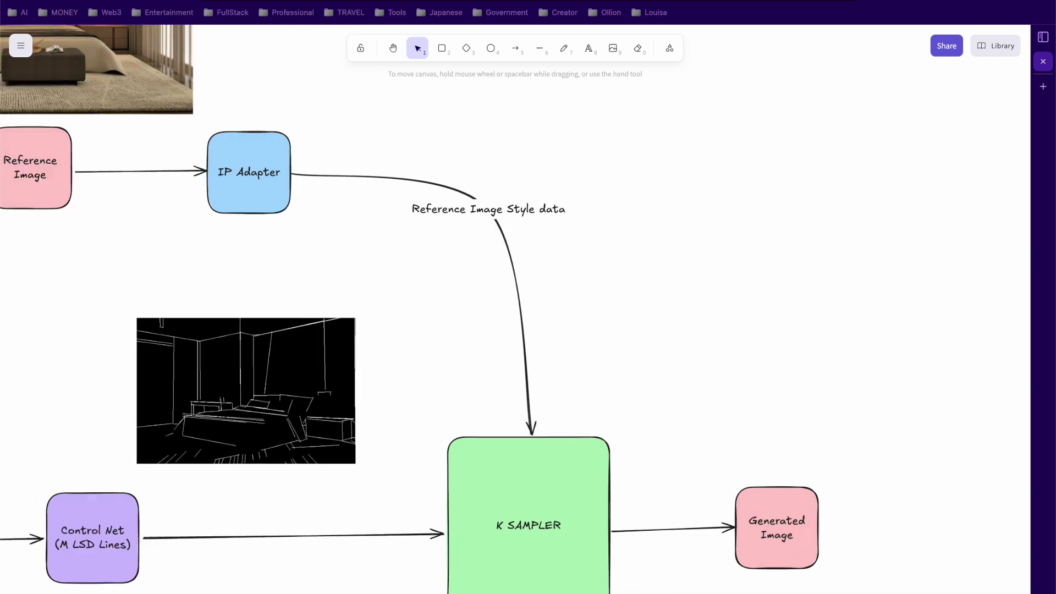
# Step: Paste the first generated bedroom image above the Generated Image box and align the box beneath it
pyautogui.hotkey('ctrl', 'v')
pyautogui.moveTo(782, 384); pyautogui.dragTo(784, 336)
pyautogui.scroll(5, 638, 277)
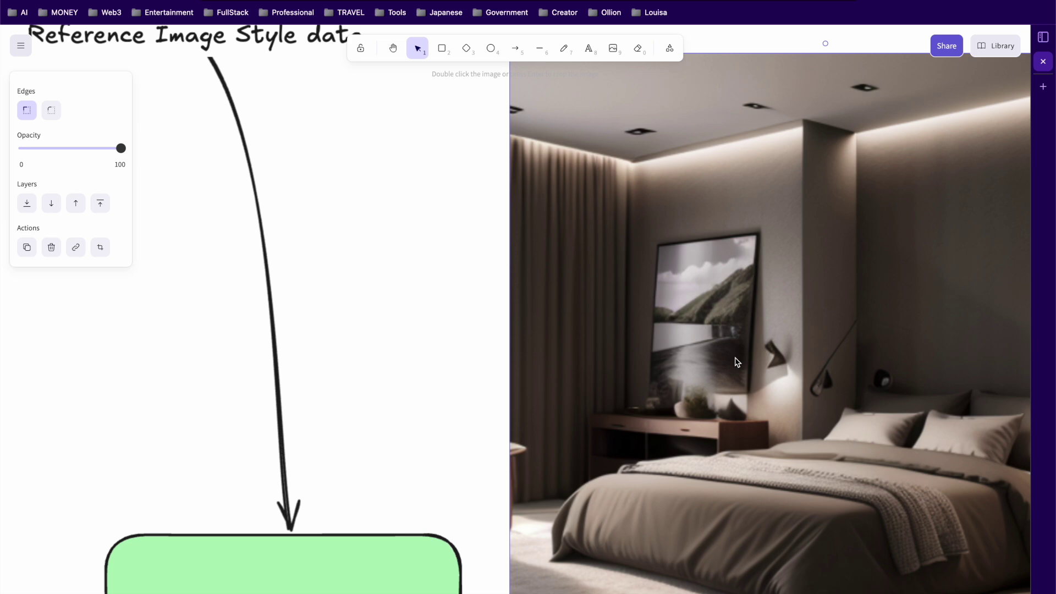
pyautogui.scroll(-4, 638, 276)
pyautogui.hscroll(5, 935, 361)
pyautogui.scroll(-1, 935, 361)
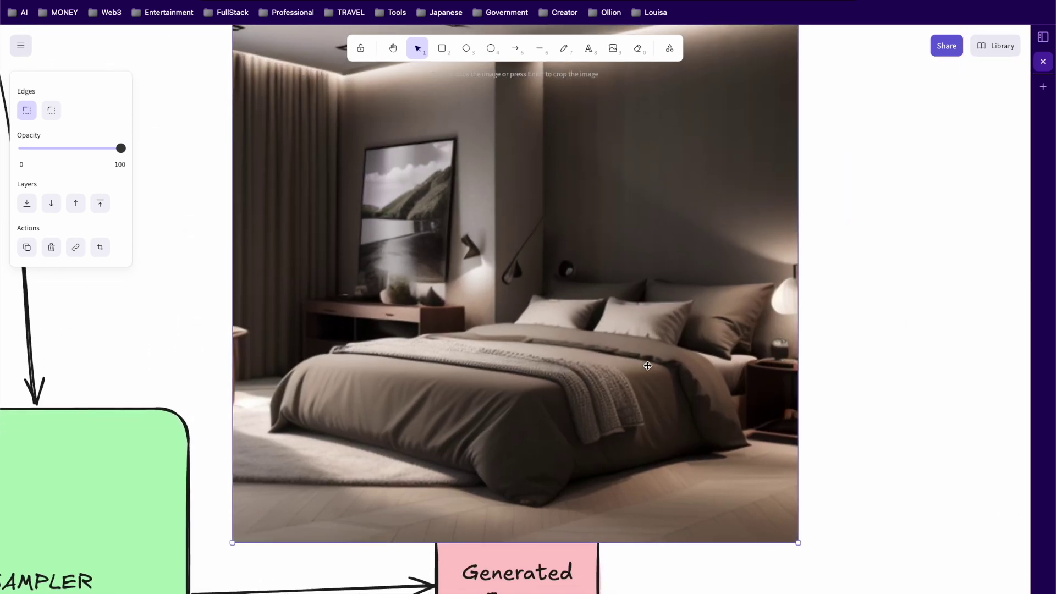
pyautogui.scroll(-3, 648, 366)
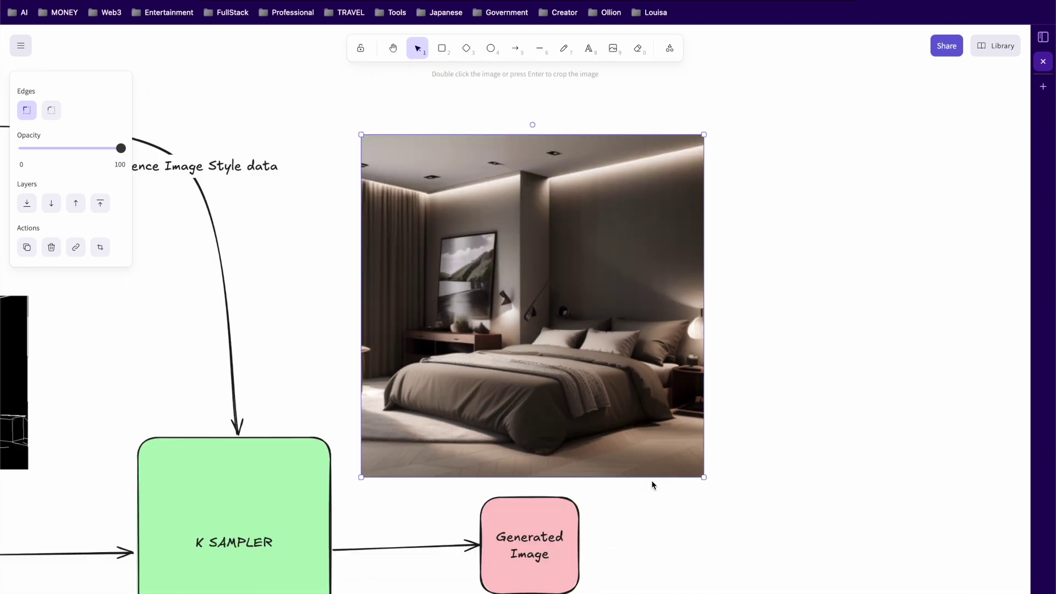
pyautogui.moveTo(556, 528); pyautogui.dragTo(559, 537)
# Step: Duplicate the K SAMPLER box to the right of Generated Image and relabel the copy Upscale Latent
pyautogui.click(259, 516)
pyautogui.press('super+c')
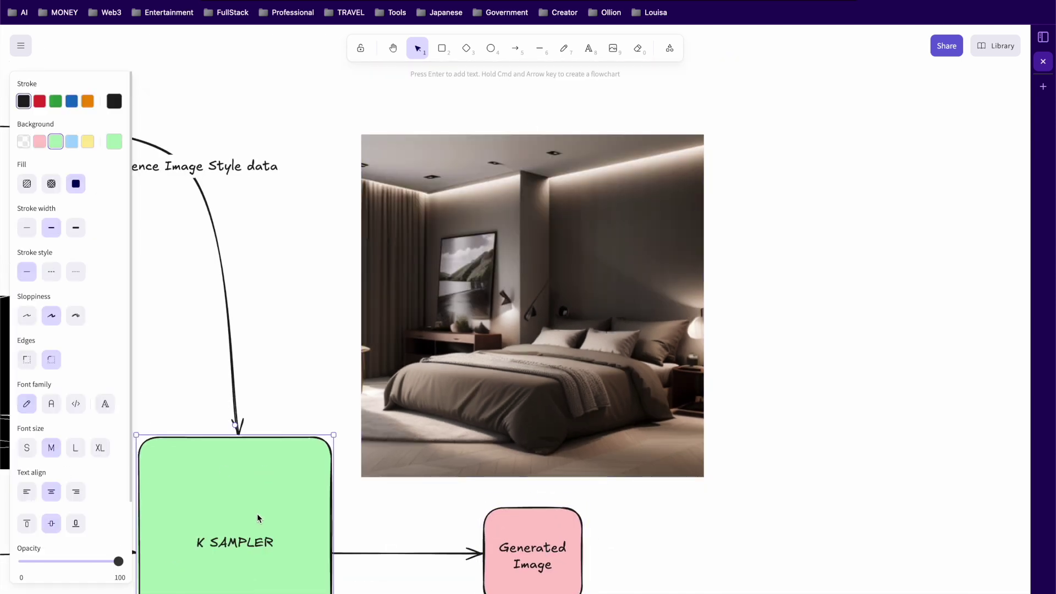
pyautogui.press('super+v')
pyautogui.doubleClick(816, 546)
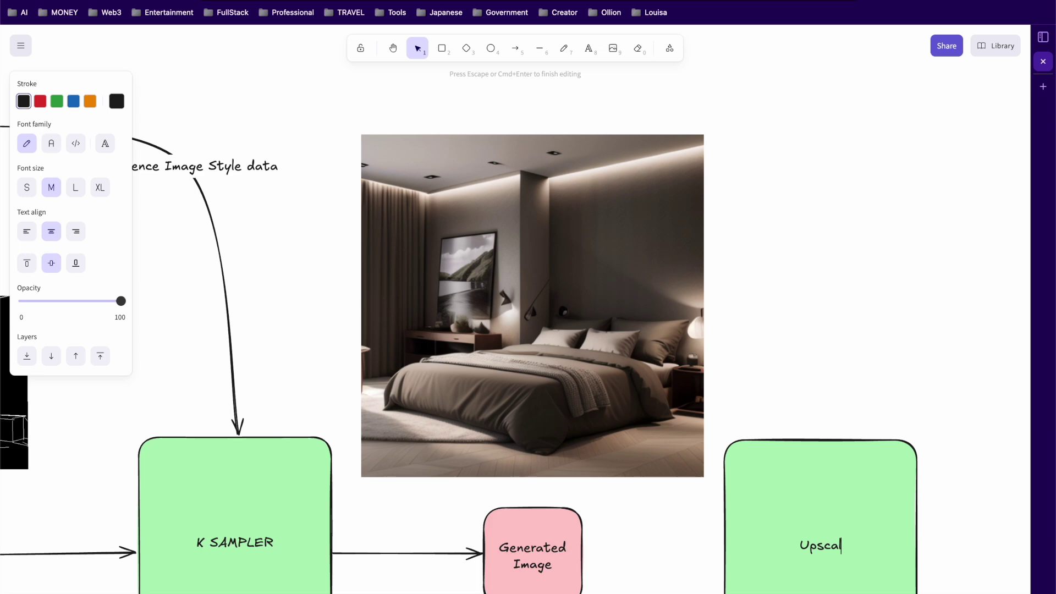
pyautogui.scroll(-2, 881, 458)
pyautogui.moveTo(722, 431); pyautogui.dragTo(743, 431)
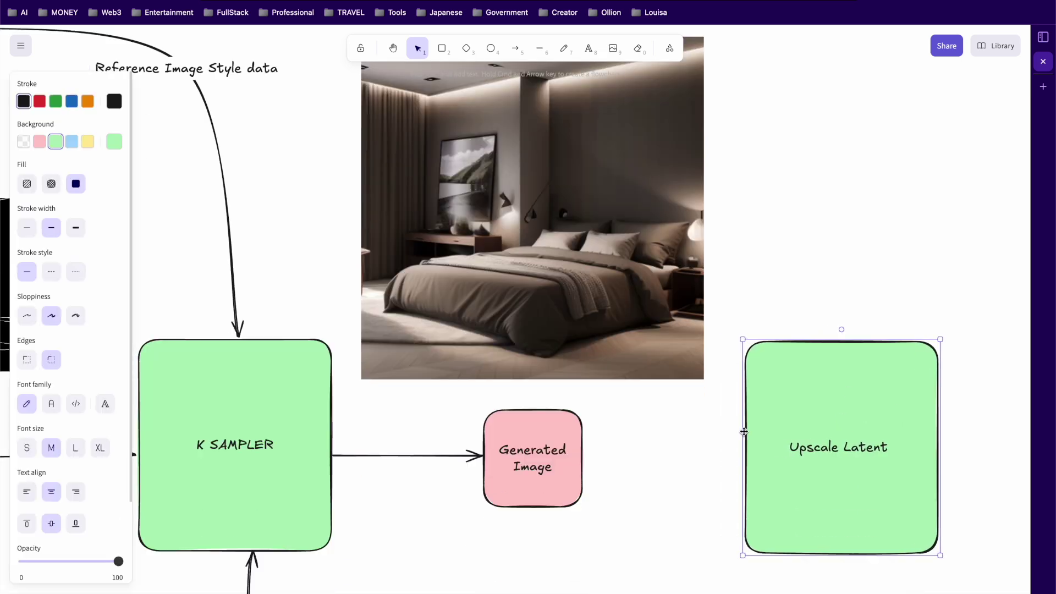
# Step: Connect the Generated Image box to the Upscale Latent box with an arrow
pyautogui.click(515, 50)
pyautogui.moveTo(577, 459); pyautogui.dragTo(742, 449)
pyautogui.moveTo(798, 498); pyautogui.dragTo(804, 509)
# Step: Duplicate the Generated Image box to the right of Upscale Latent and relabel it Final Upscaled Reimagined Image
pyautogui.moveTo(533, 459)
pyautogui.mouseDown()
pyautogui.moveTo(552, 484)
pyautogui.moveTo(1014, 456)
pyautogui.mouseUp()
pyautogui.scroll(-4, 956, 361)
pyautogui.hscroll(8, 962, 363)
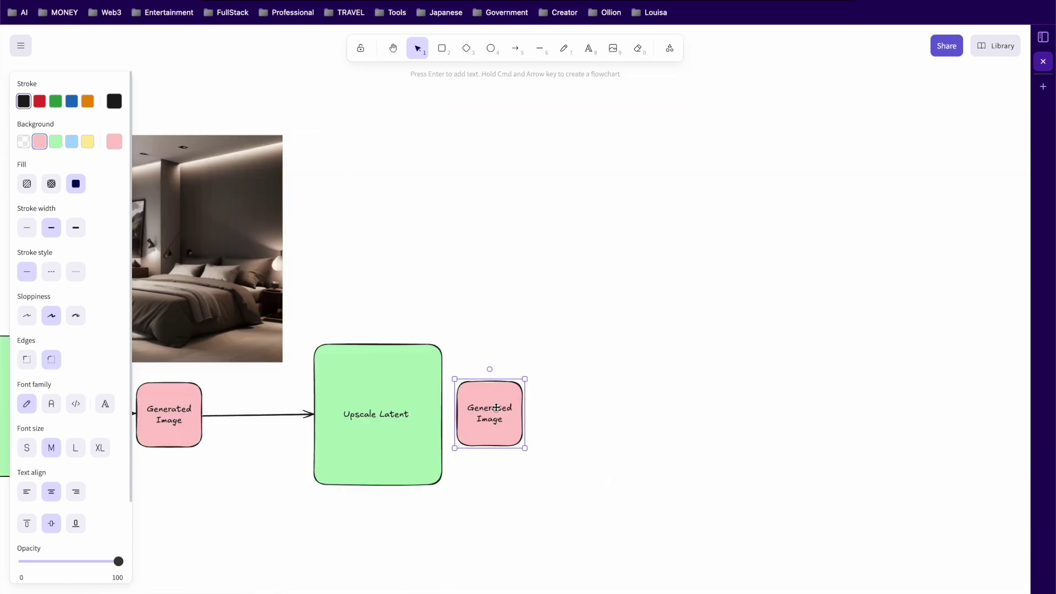
pyautogui.moveTo(495, 408); pyautogui.dragTo(574, 414)
pyautogui.doubleClick(574, 414)
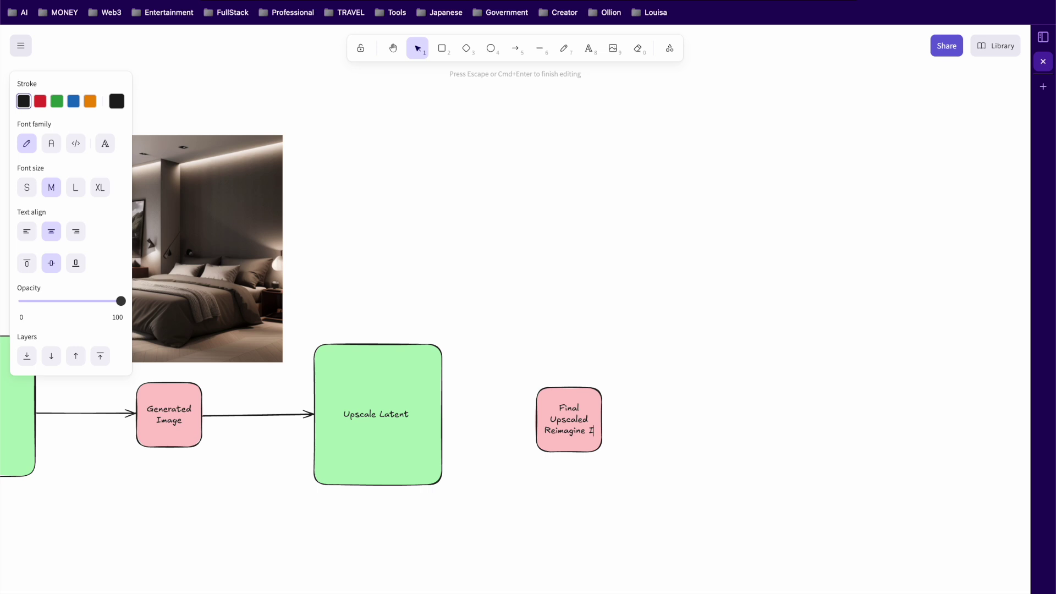
pyautogui.press('Escape')
# Step: Enlarge the Final Upscaled Reimagined Image box and connect Upscale Latent to it with an arrow
pyautogui.moveTo(604, 454); pyautogui.dragTo(668, 482)
pyautogui.moveTo(601, 437); pyautogui.dragTo(616, 413)
pyautogui.click(516, 49)
pyautogui.moveTo(444, 412); pyautogui.dragTo(553, 409)
pyautogui.doubleClick(590, 304)
pyautogui.press('super+v')
pyautogui.click(686, 269)
pyautogui.click(635, 305)
pyautogui.press('BackSpace')
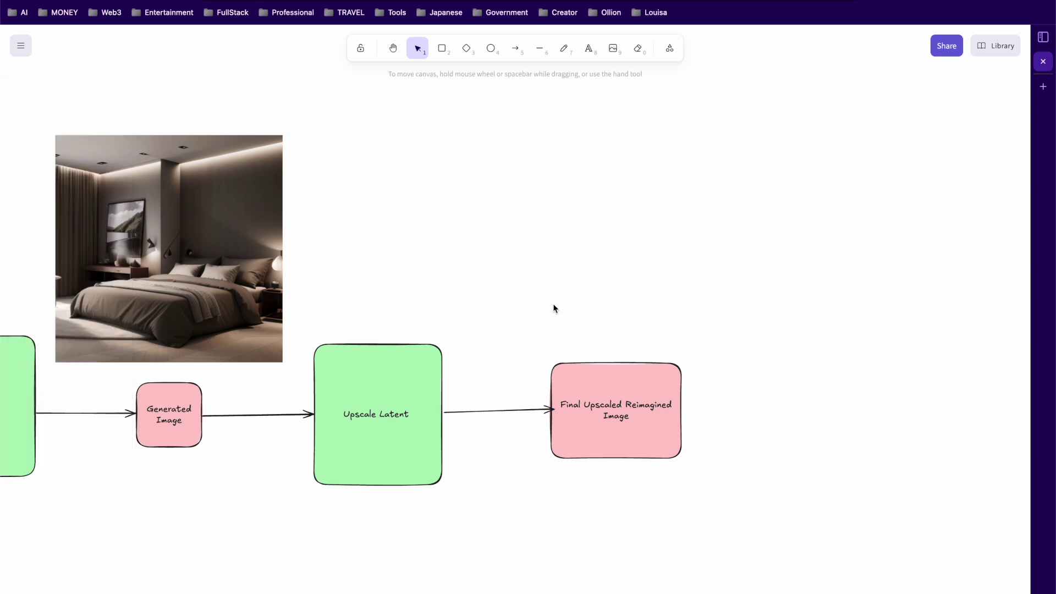
# Step: Paste the upscaled bedroom image and place it to the right of the Final Upscaled Reimagined Image box
pyautogui.press('super+v')
pyautogui.moveTo(137, 308); pyautogui.dragTo(957, 355)
pyautogui.moveTo(520, 285); pyautogui.dragTo(610, 271)
pyautogui.scroll(7, 842, 429)
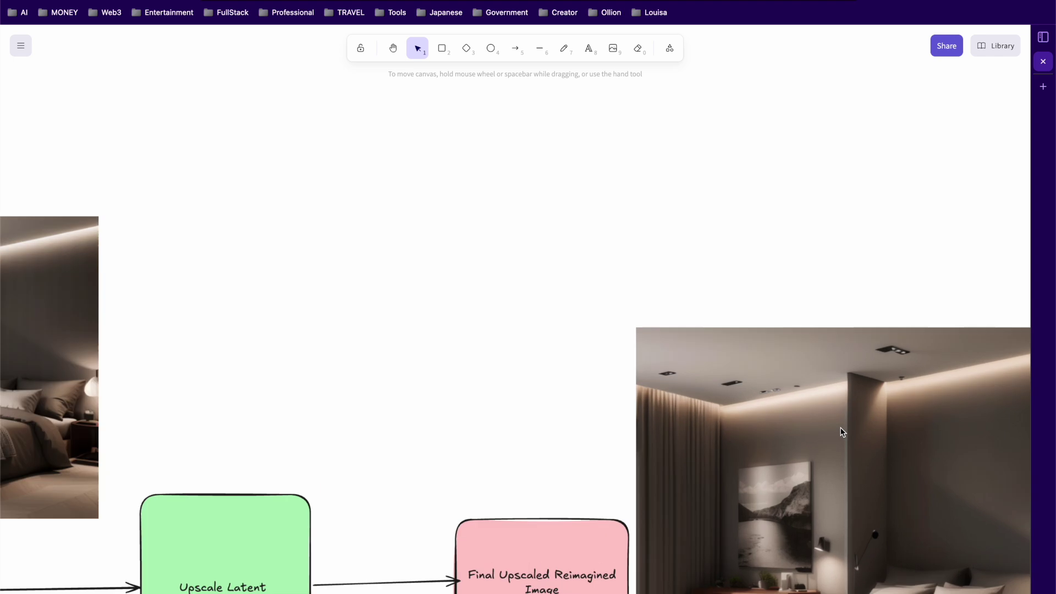
pyautogui.scroll(-5, 554, 436)
pyautogui.scroll(2, 351, 286)
pyautogui.scroll(-6, 766, 231)
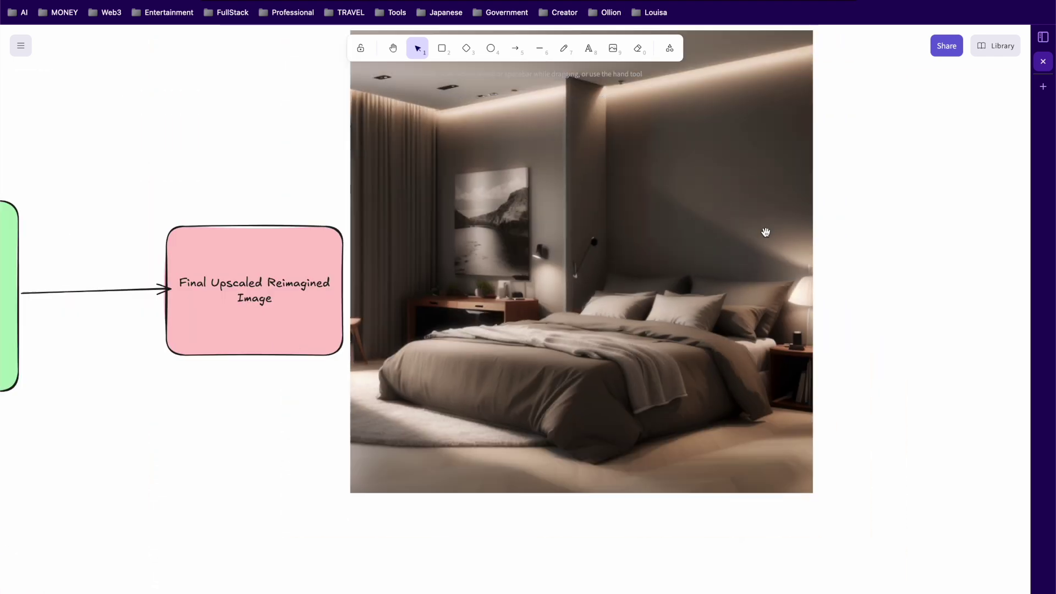
# Step: Move the first generated bedroom image beside the upscaled one and enlarge it to compare the two
pyautogui.moveTo(478, 278); pyautogui.dragTo(172, 214)
pyautogui.moveTo(22, 197); pyautogui.dragTo(1054, 335)
pyautogui.hscroll(7, 1007, 500)
pyautogui.moveTo(600, 400); pyautogui.dragTo(684, 407)
pyautogui.moveTo(765, 442); pyautogui.dragTo(855, 529)
pyautogui.moveTo(547, 385); pyautogui.dragTo(533, 333)
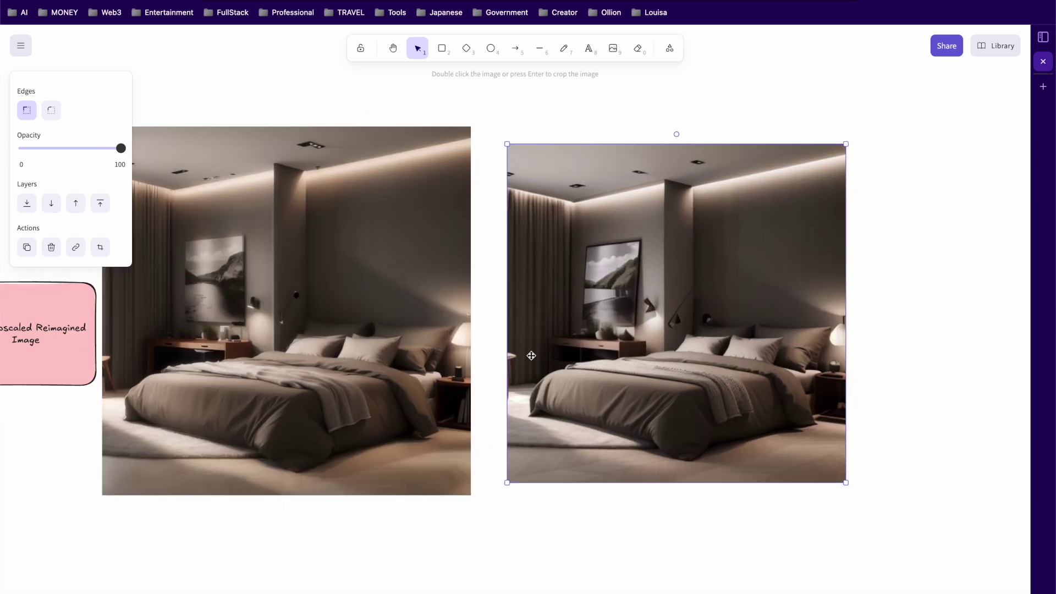
# Step: Undo the moves and resizing of the first generated bedroom image
pyautogui.scroll(-8, 517, 513)
pyautogui.press('super+z')
pyautogui.press('super+z')
pyautogui.press('super+z')
pyautogui.press('super+z')
# Step: Move the line image down to sit just above the arrow from Control Net to K SAMPLER
pyautogui.moveTo(164, 516); pyautogui.dragTo(656, 489)
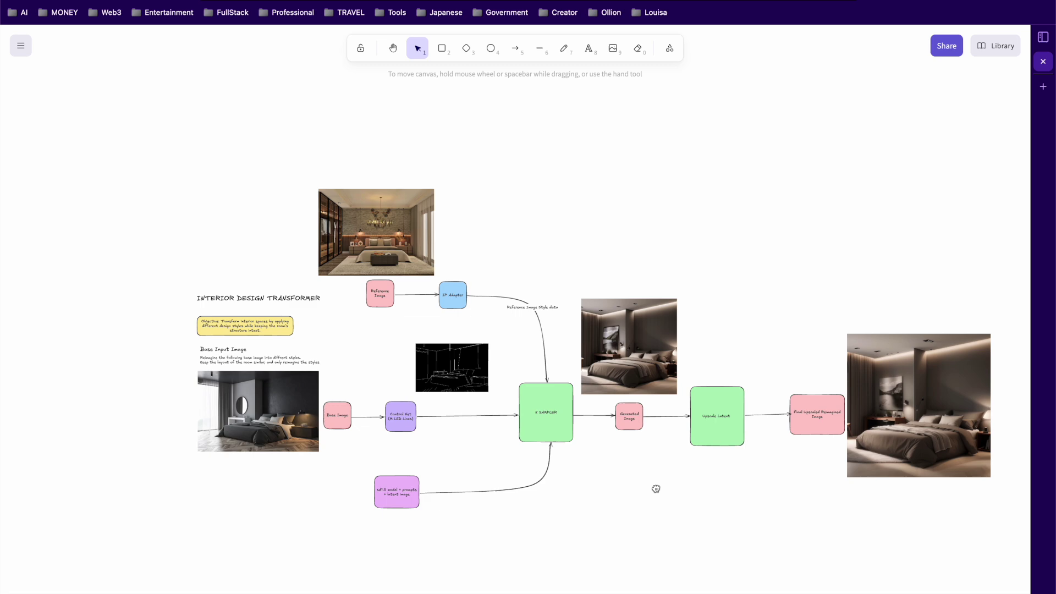
pyautogui.scroll(5, 404, 393)
pyautogui.moveTo(499, 366); pyautogui.dragTo(516, 413)
# Step: Add the label "Layout info extracted via MLSD Lines" just beneath the arrow from Control Net to K SAMPLER
pyautogui.click(487, 484)
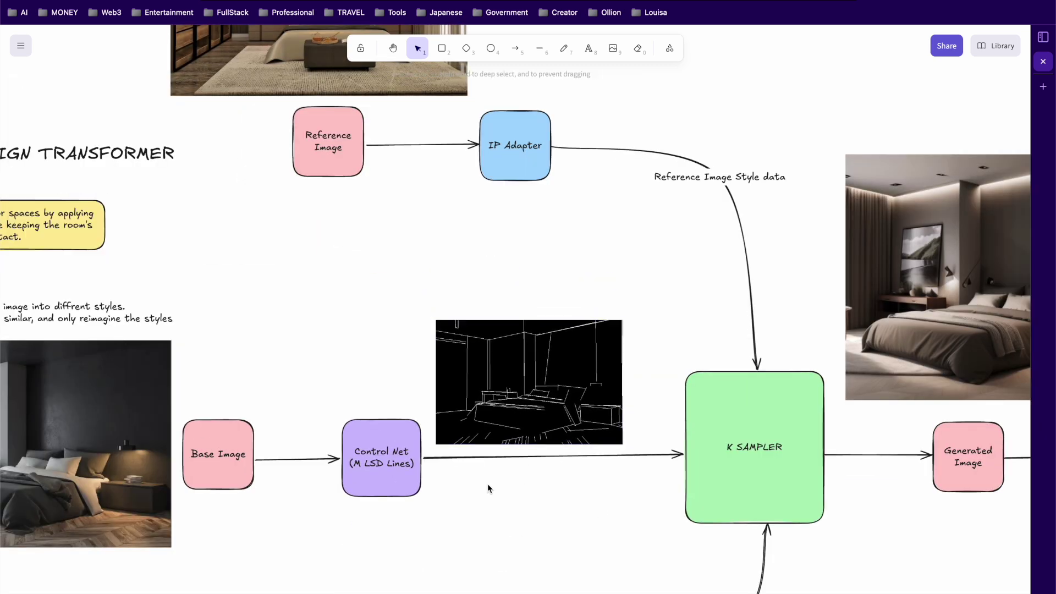
pyautogui.doubleClick(487, 483)
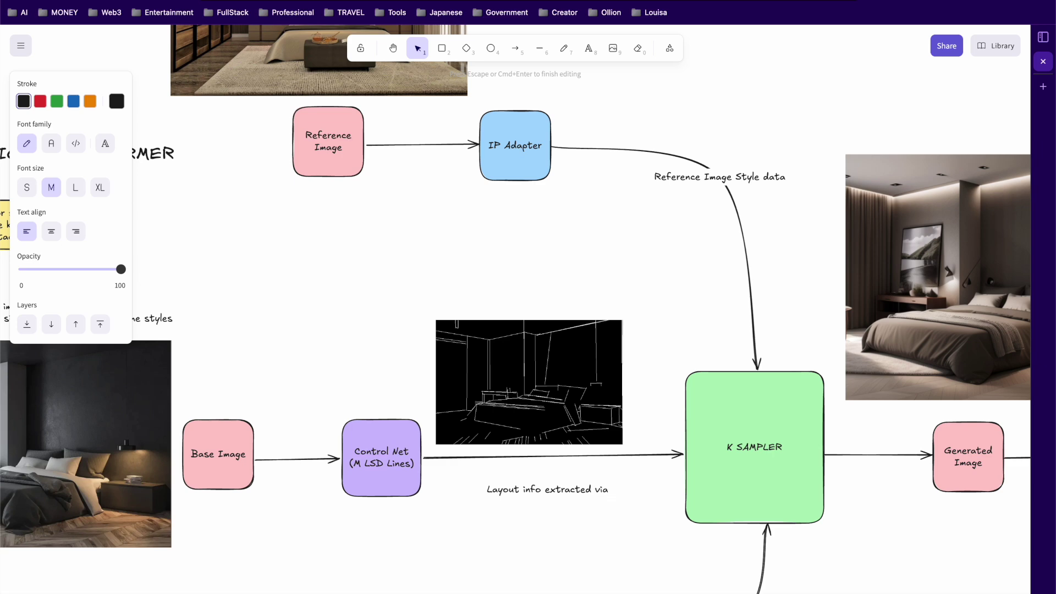
pyautogui.moveTo(536, 417); pyautogui.dragTo(555, 422)
pyautogui.moveTo(575, 494); pyautogui.dragTo(558, 474)
pyautogui.moveTo(562, 432); pyautogui.dragTo(566, 435)
pyautogui.click(540, 545)
# Step: Examine the base image, Control Net and line image branch, then the reference image and IP Adapter branch of the pipeline diagram
pyautogui.scroll(-4, 541, 545)
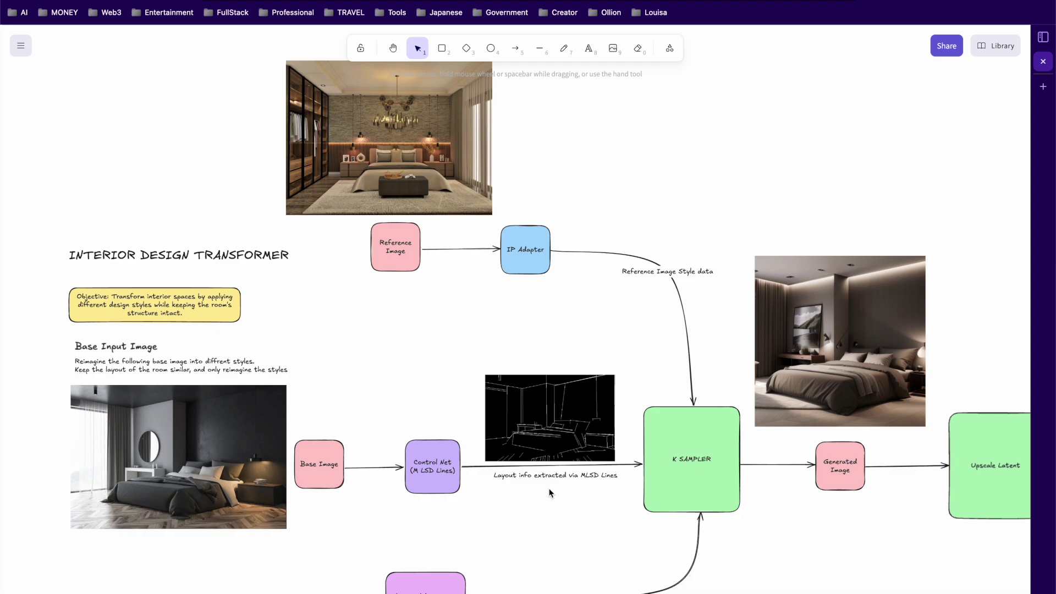
pyautogui.moveTo(352, 410); pyautogui.dragTo(396, 252)
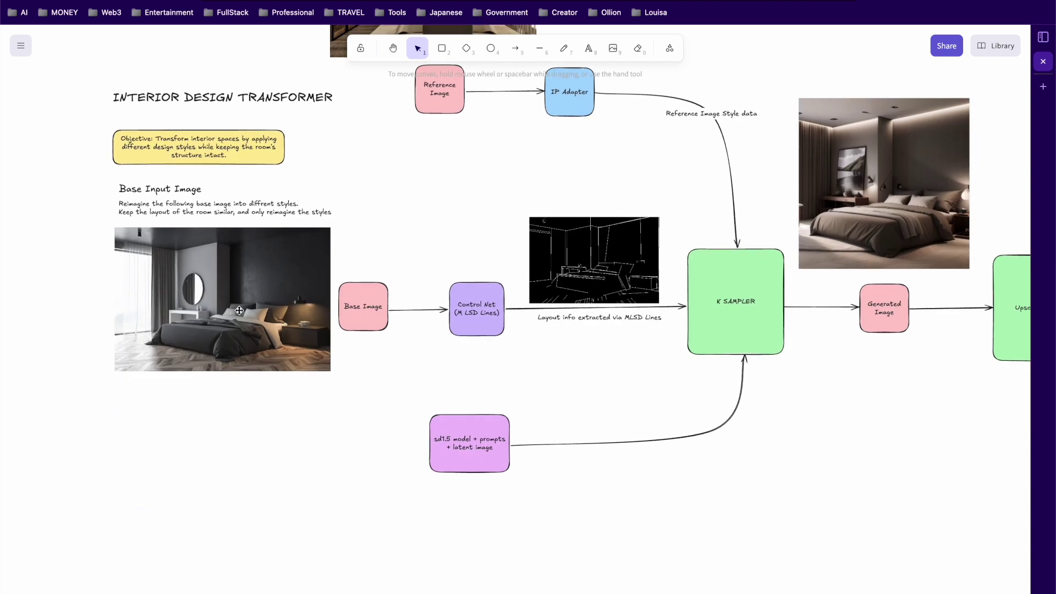
pyautogui.scroll(4, 239, 310)
pyautogui.hscroll(5, 424, 400)
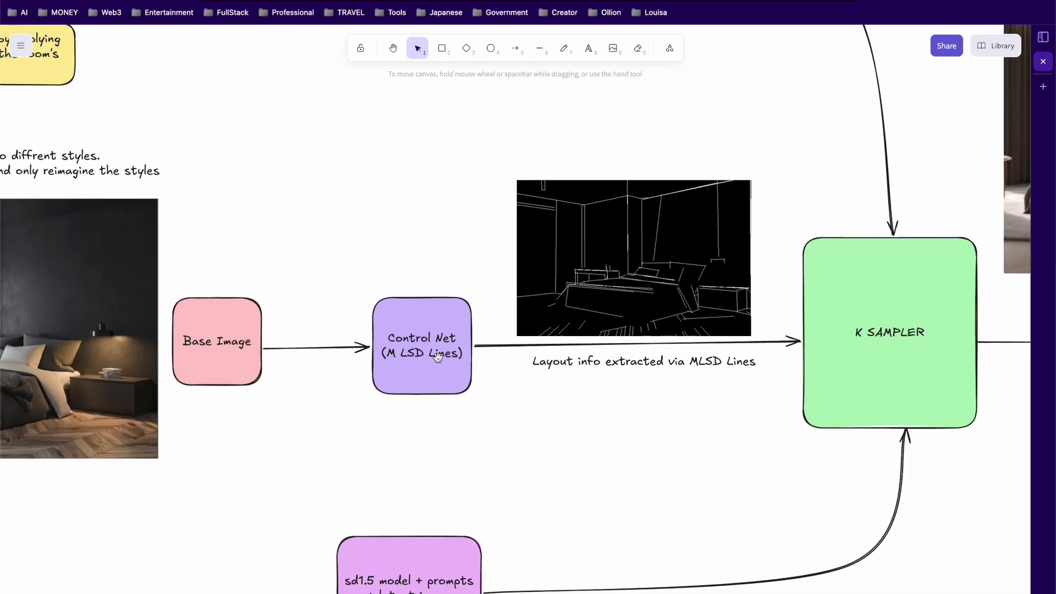
pyautogui.hscroll(5, 464, 431)
pyautogui.scroll(10, 441, 436)
pyautogui.hscroll(-3, 441, 436)
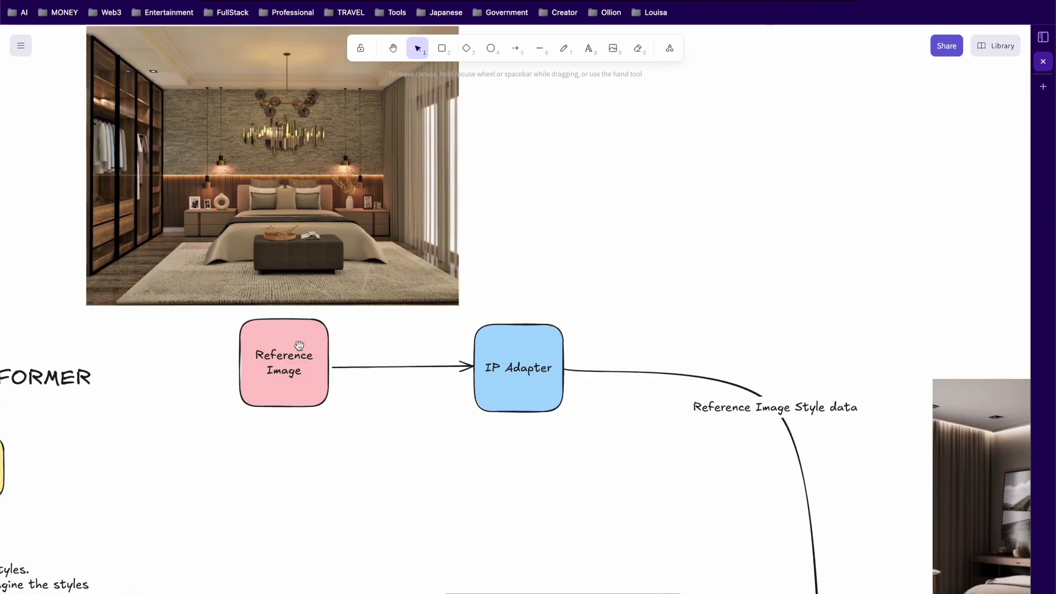
pyautogui.scroll(5, 297, 339)
pyautogui.hscroll(-1, 297, 339)
pyautogui.scroll(-8, 563, 492)
pyautogui.hscroll(13, 675, 368)
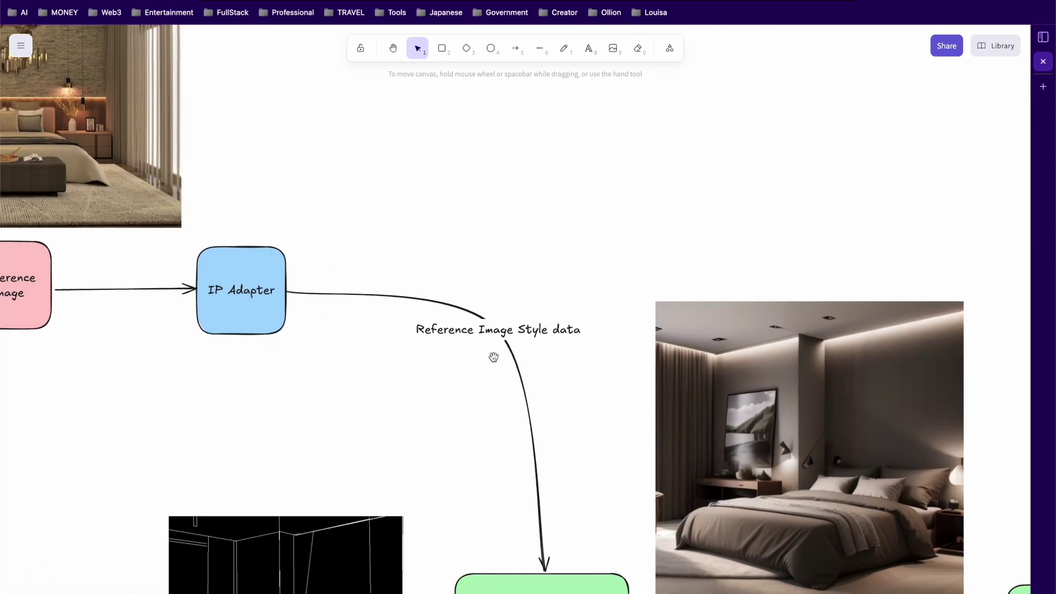
# Step: Follow the diagram from the Reference Image Style data arrow through K SAMPLER and Generated Image to Upscale Latent and the final image
pyautogui.scroll(-8, 498, 393)
pyautogui.hscroll(4, 499, 393)
pyautogui.hscroll(-1, 377, 283)
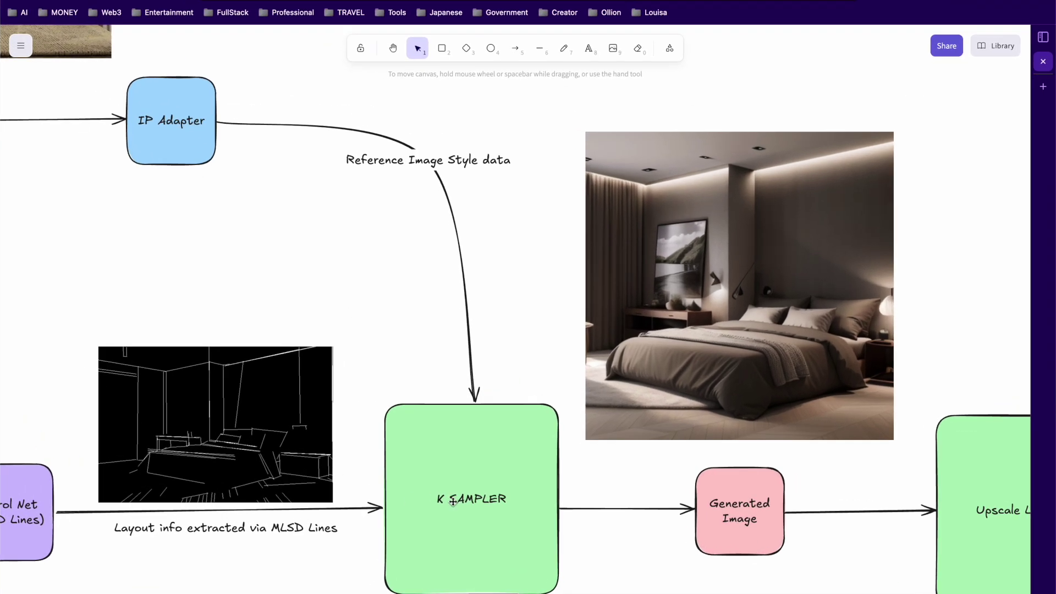
pyautogui.scroll(-7, 622, 392)
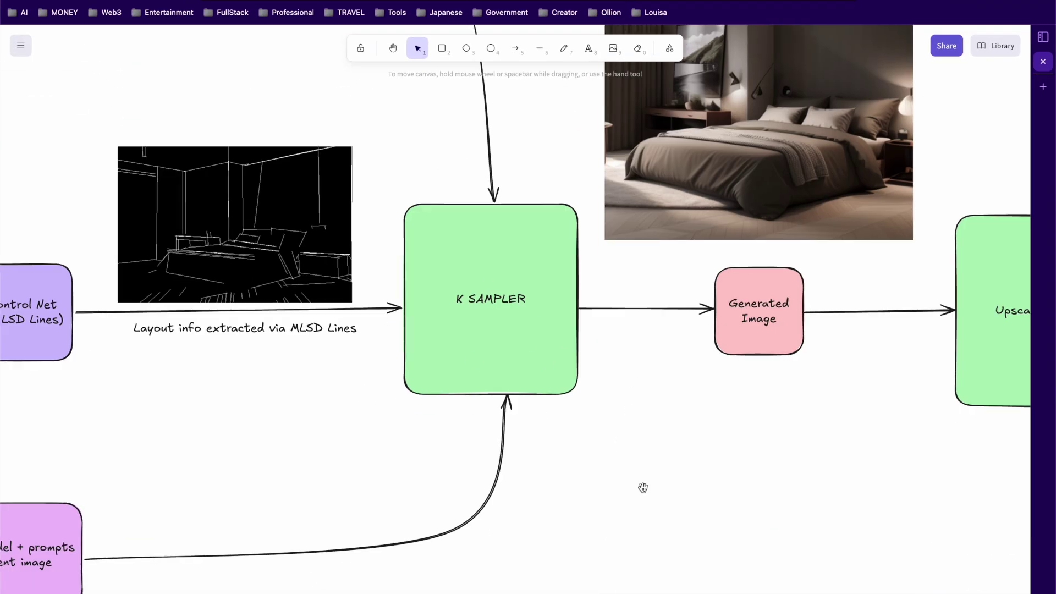
pyautogui.scroll(-5, 470, 466)
pyautogui.hscroll(-6, 470, 466)
pyautogui.scroll(10, 775, 347)
pyautogui.hscroll(20, 776, 346)
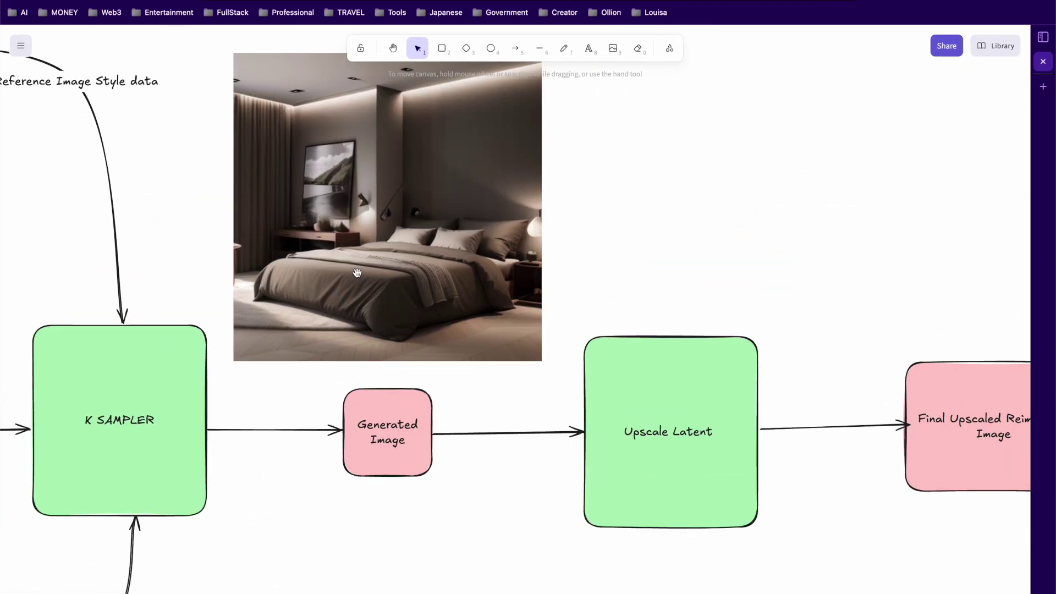
pyautogui.hscroll(-1, 642, 442)
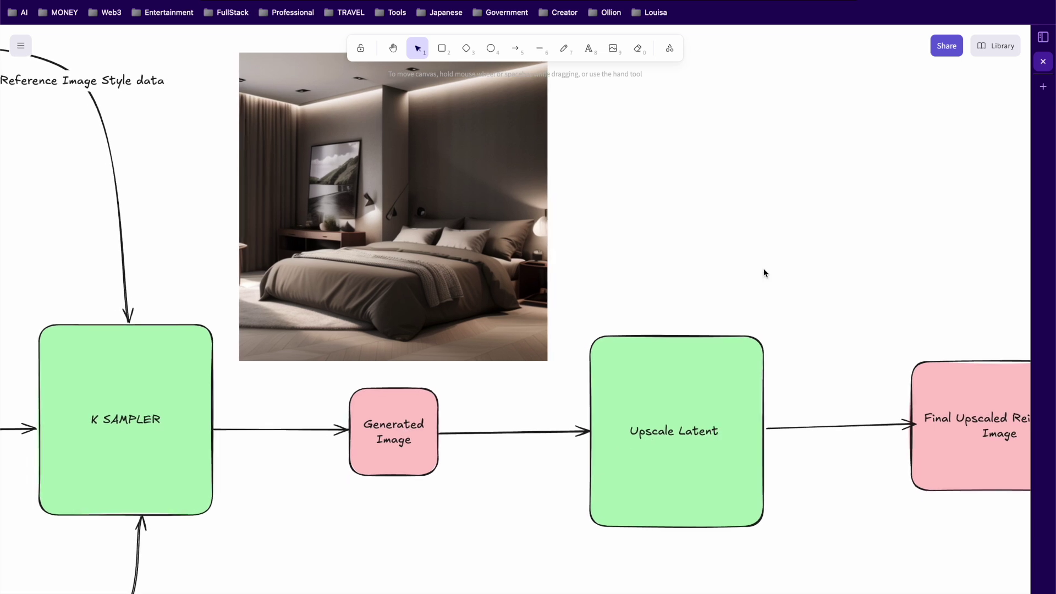
pyautogui.hscroll(10, 714, 320)
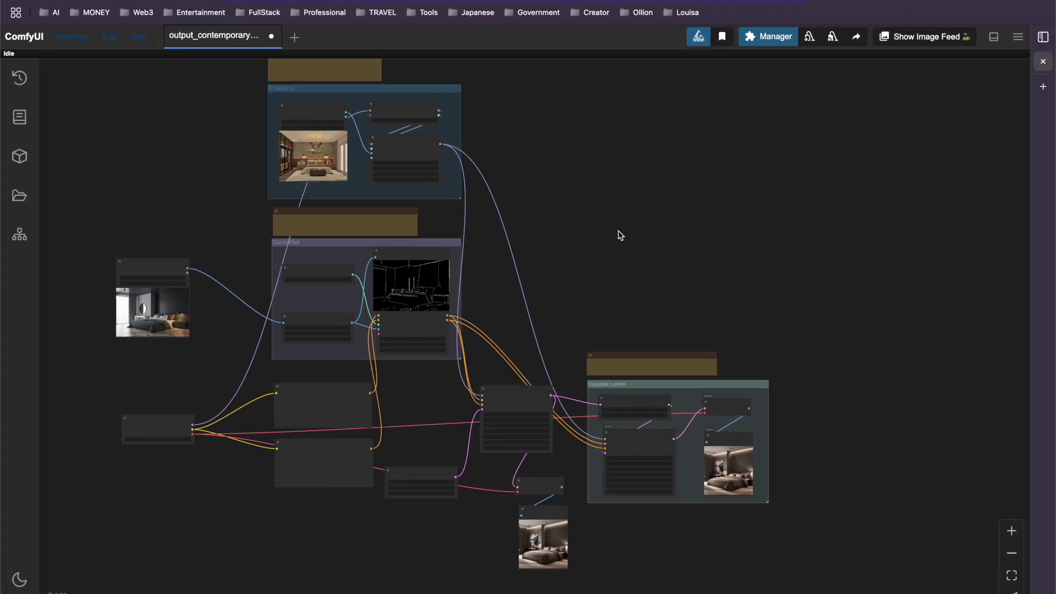
# Step: Switch to the ComfyUI workflow and examine the IP Adapter group, including the preset options of the IPAdapter Unified Loader
pyautogui.scroll(10, 553, 225)
pyautogui.moveTo(809, 235); pyautogui.dragTo(834, 457)
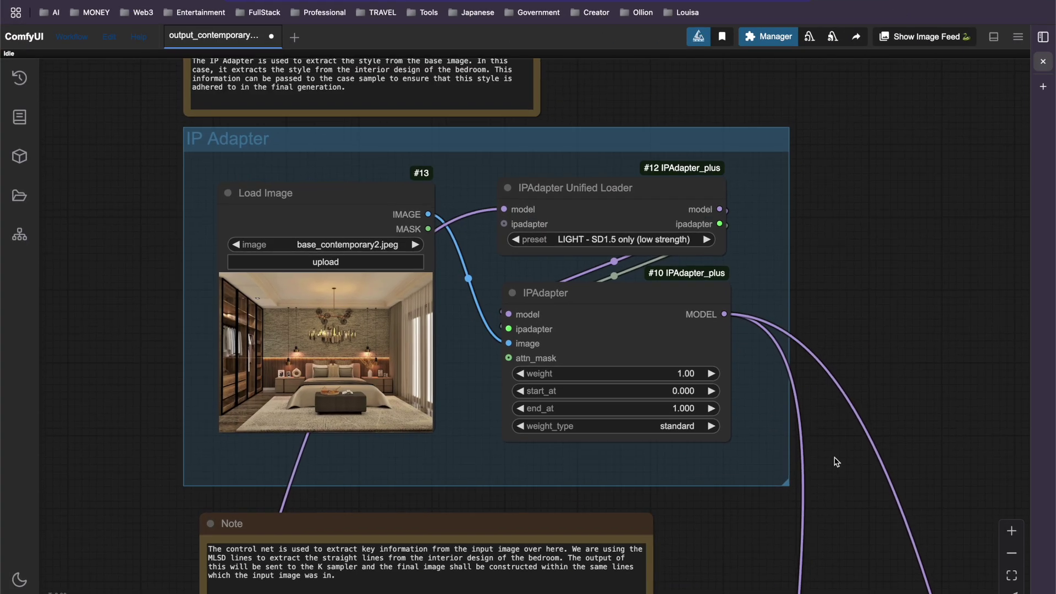
pyautogui.moveTo(830, 281); pyautogui.dragTo(836, 281)
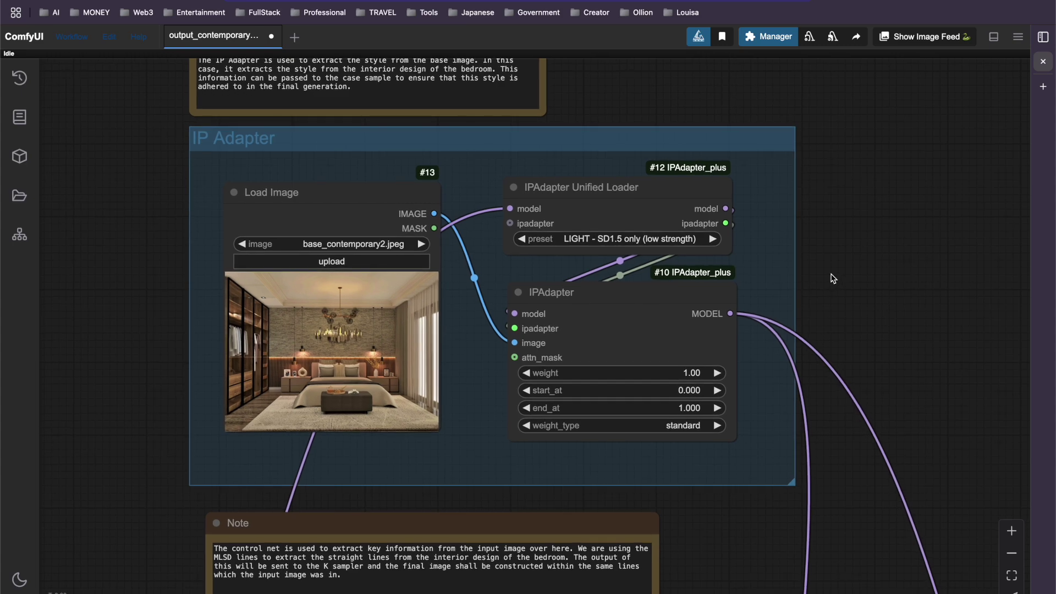
pyautogui.scroll(2, 833, 278)
pyautogui.click(636, 231)
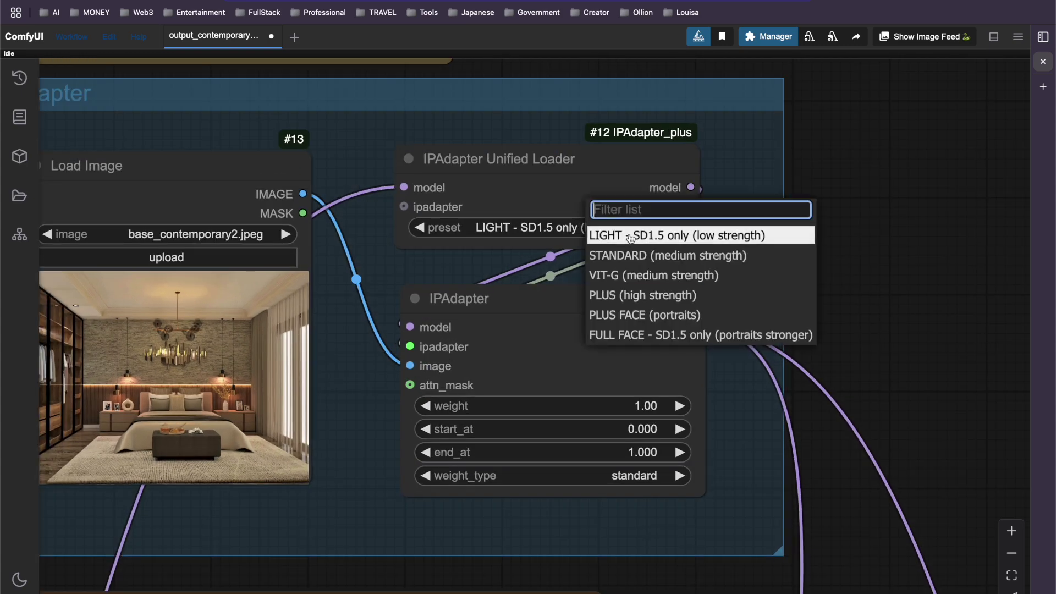
pyautogui.scroll(-3, 843, 266)
pyautogui.click(116, 209)
# Step: Examine the ControlNet group with its M-LSD Lines settings and the Upscale Latent group with its note and KSampler
pyautogui.scroll(-4, 125, 249)
pyautogui.moveTo(136, 370); pyautogui.dragTo(144, 121)
pyautogui.scroll(4, 208, 328)
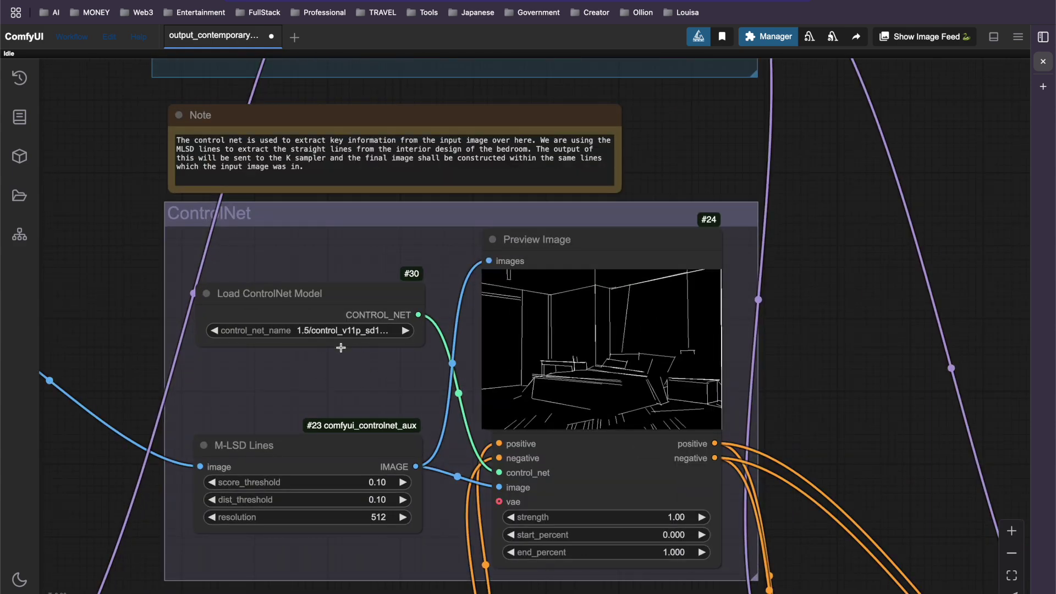
pyautogui.scroll(-4, 352, 339)
pyautogui.moveTo(722, 401); pyautogui.dragTo(669, 102)
pyautogui.moveTo(765, 147); pyautogui.dragTo(250, 141)
pyautogui.scroll(4, 456, 264)
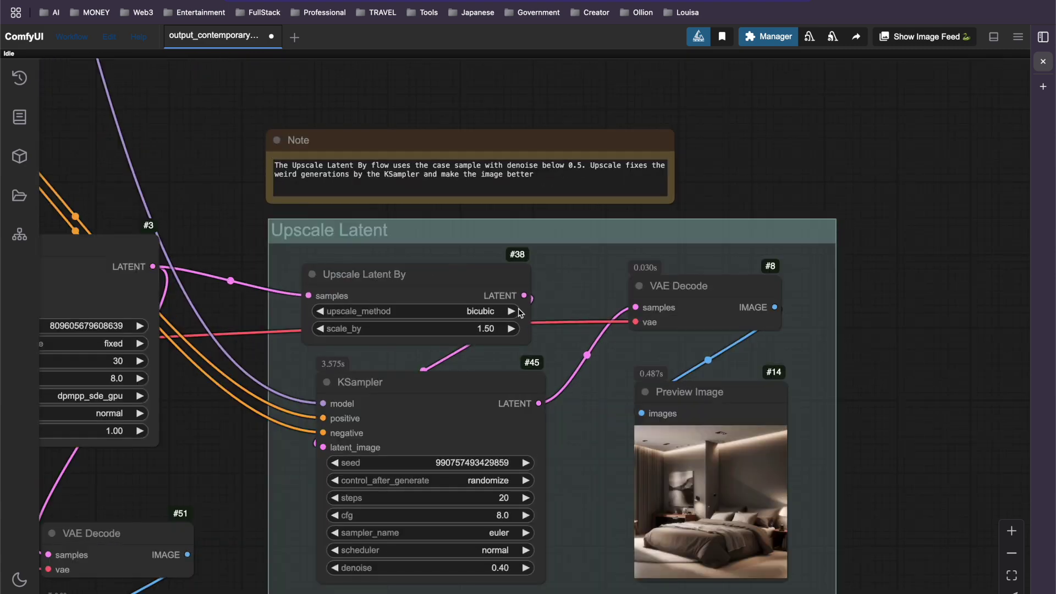
pyautogui.scroll(-6, 584, 374)
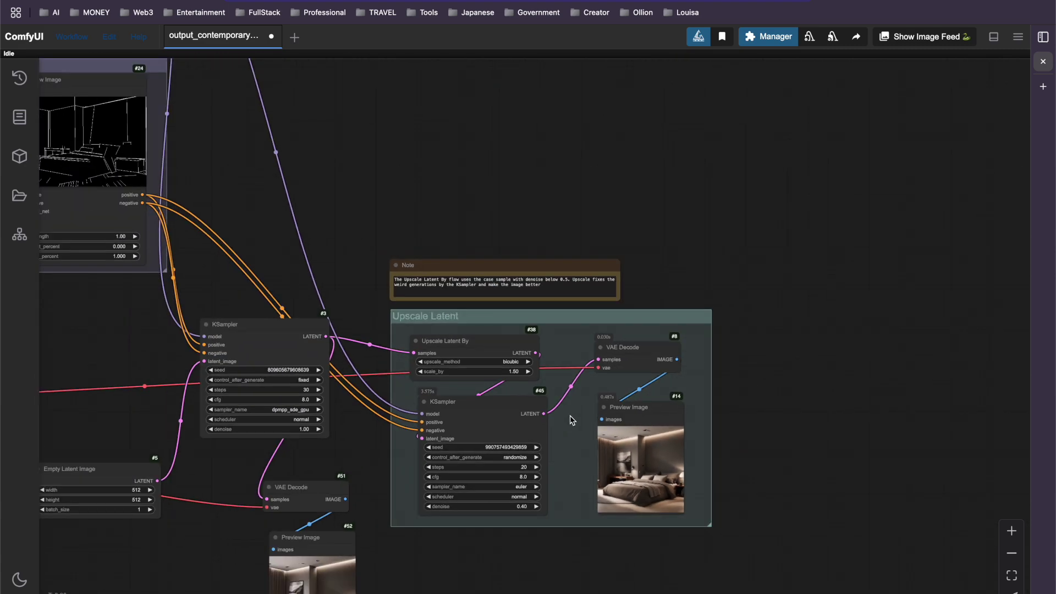
# Step: Switch back to Excalidraw and move the title and all style example rows down, away from the pipeline diagram
pyautogui.hotkey('ctrl', 'Up')
pyautogui.click(399, 305)
pyautogui.scroll(-8, 396, 303)
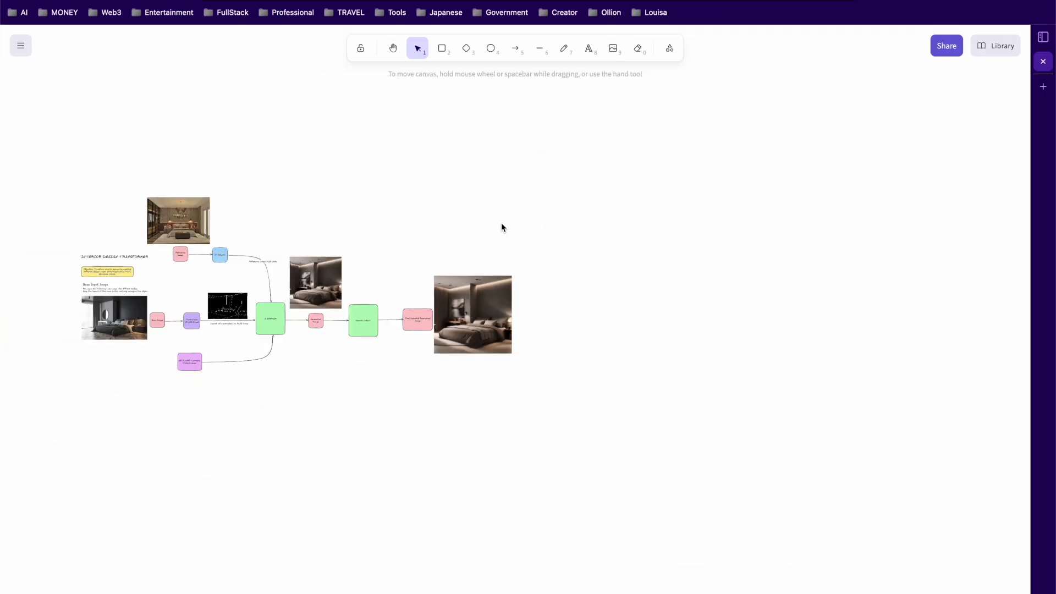
pyautogui.scroll(5, 548, 230)
pyautogui.moveTo(406, 261); pyautogui.dragTo(330, 269)
pyautogui.scroll(-3, 330, 271)
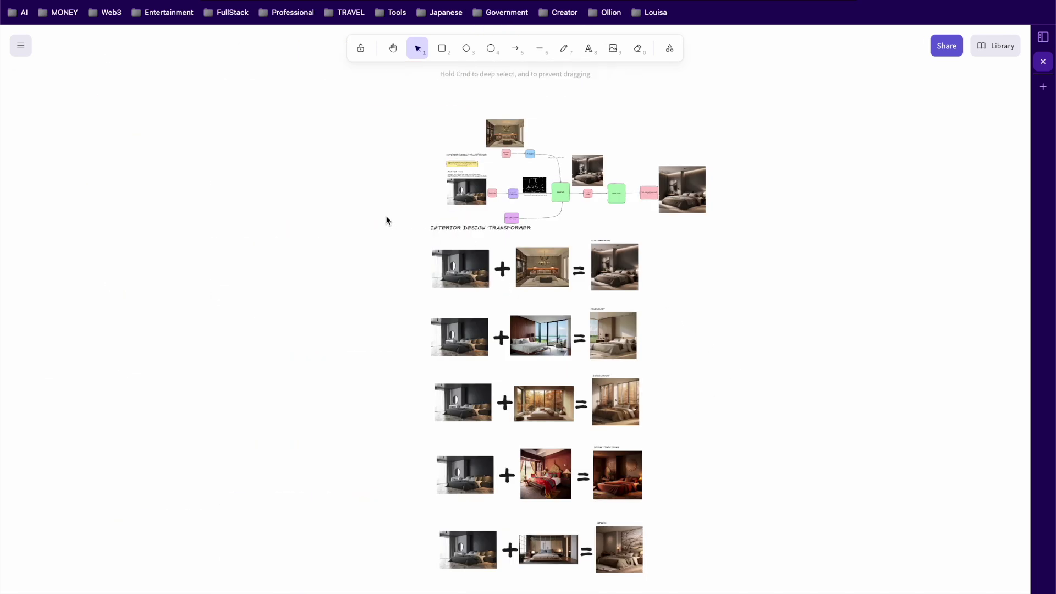
pyautogui.moveTo(387, 220); pyautogui.dragTo(762, 556)
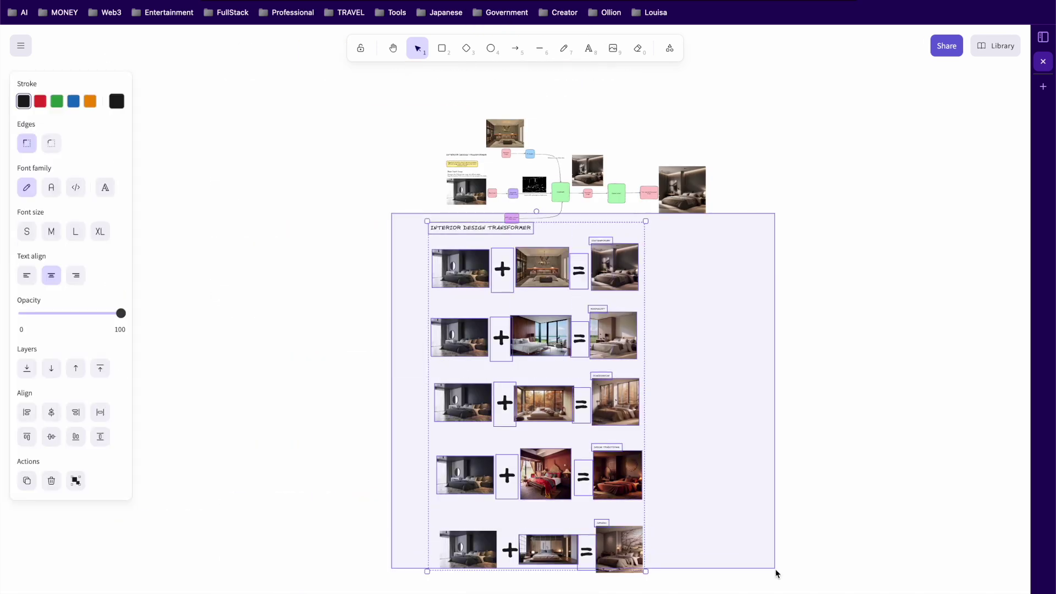
pyautogui.moveTo(551, 301); pyautogui.dragTo(551, 336)
pyautogui.click(550, 336)
# Step: Examine the base, reference and result images in the Contemporary, Minimalist, Scandinavian, Indian Traditional and Japandi example rows
pyautogui.scroll(5, 503, 327)
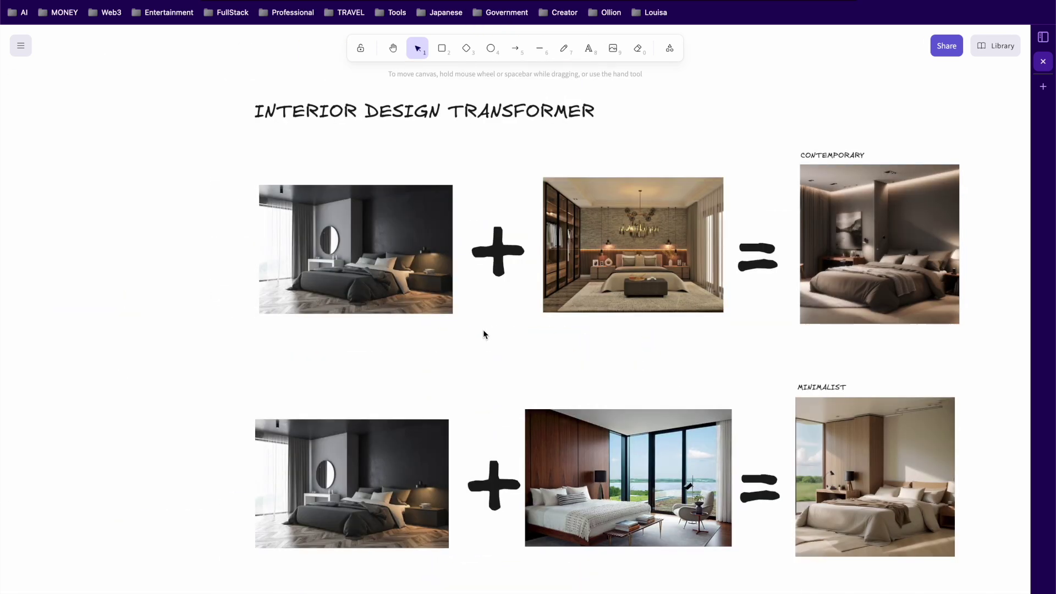
pyautogui.moveTo(601, 361); pyautogui.dragTo(467, 363)
pyautogui.scroll(2, 408, 330)
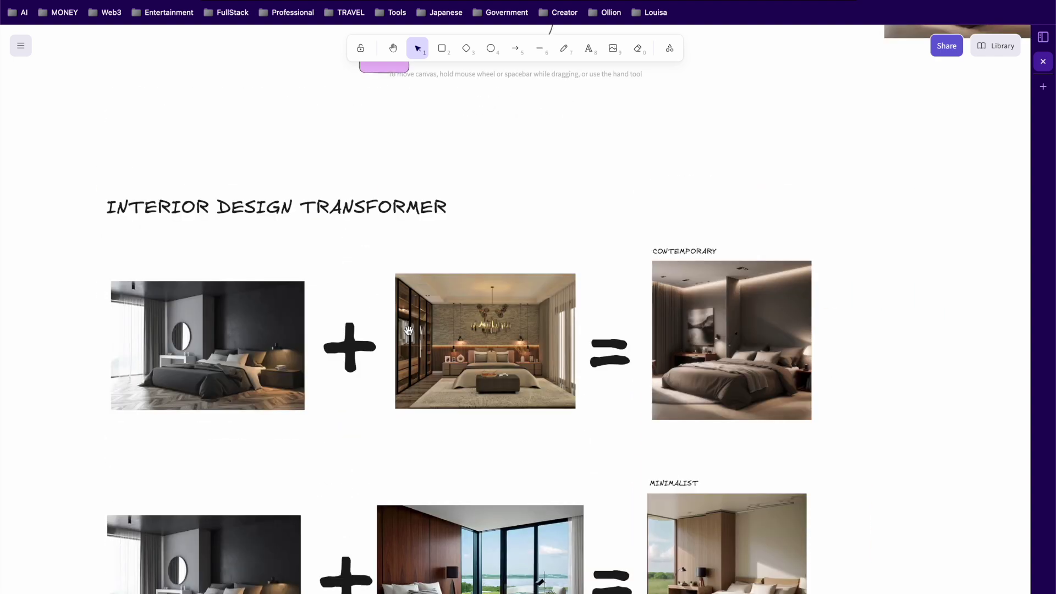
pyautogui.scroll(5, 443, 412)
pyautogui.scroll(-1, 465, 444)
pyautogui.scroll(-1, 464, 444)
pyautogui.scroll(-1, 523, 429)
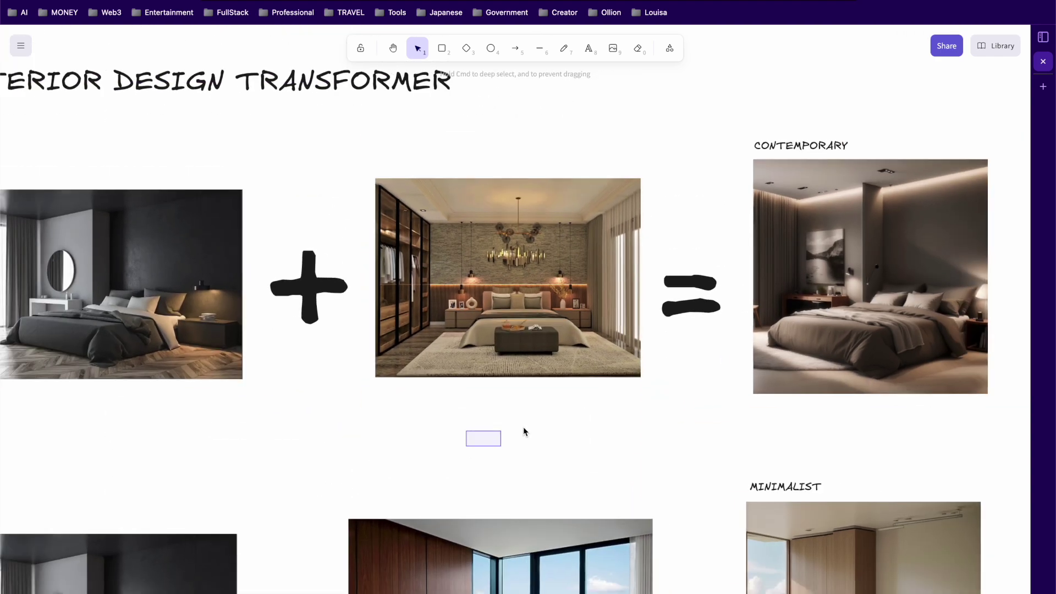
pyautogui.scroll(-5, 526, 432)
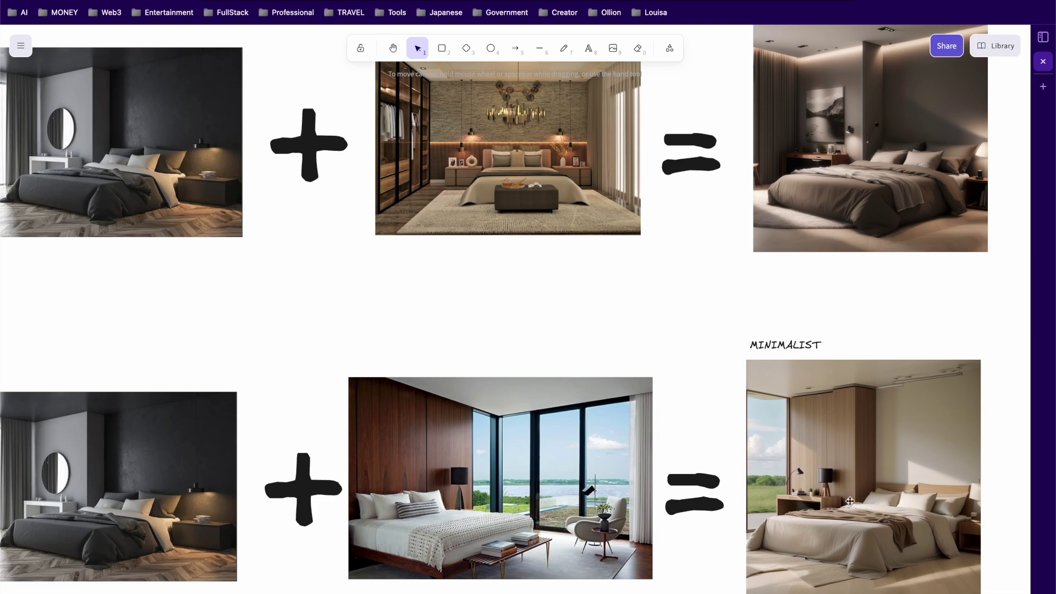
pyautogui.scroll(-15, 850, 501)
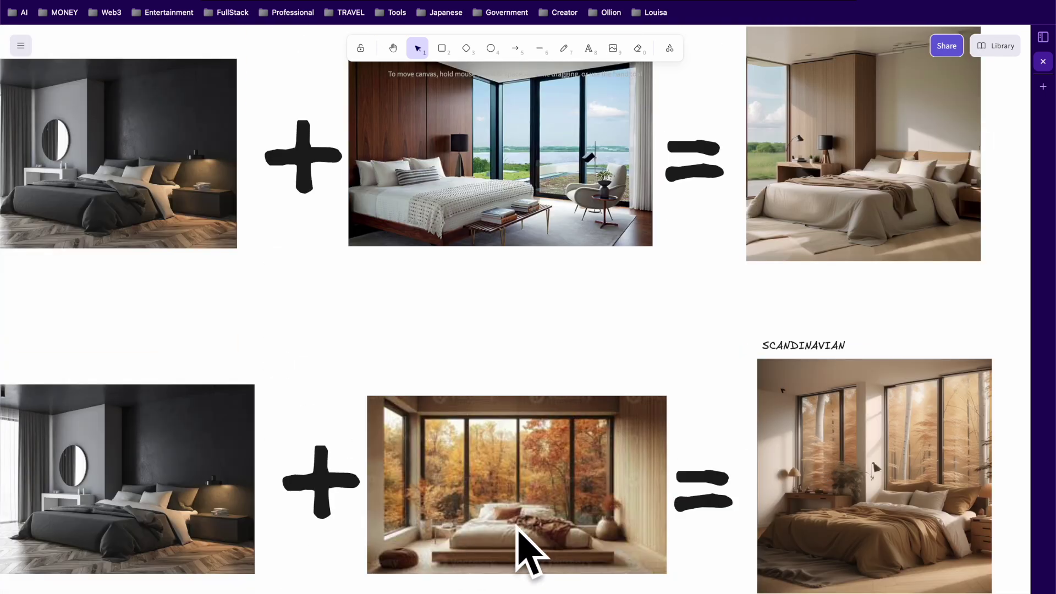
pyautogui.scroll(-15, 855, 521)
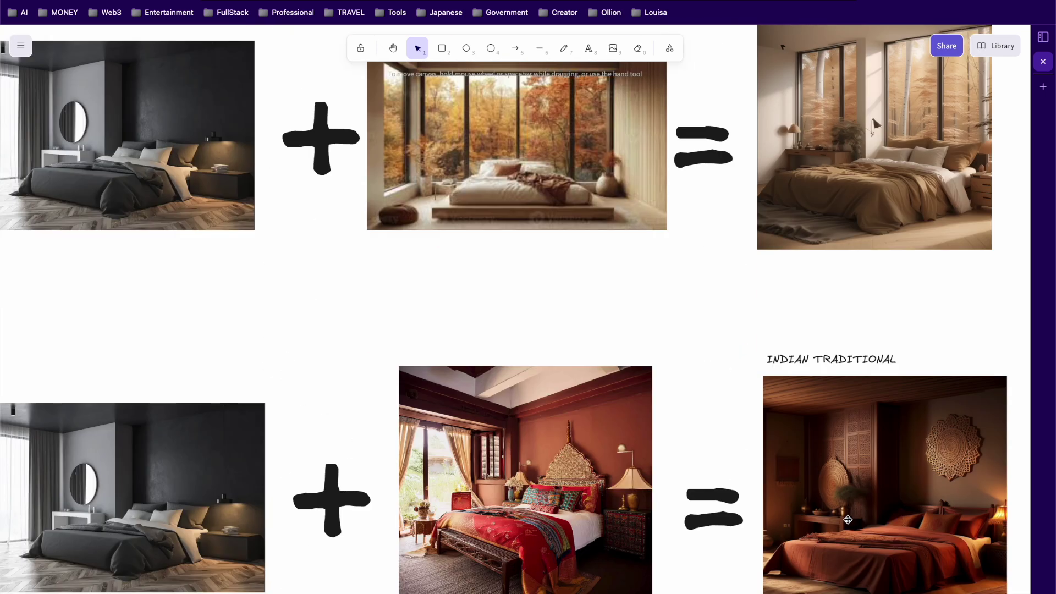
pyautogui.scroll(2, 441, 171)
pyautogui.scroll(-9, 242, 478)
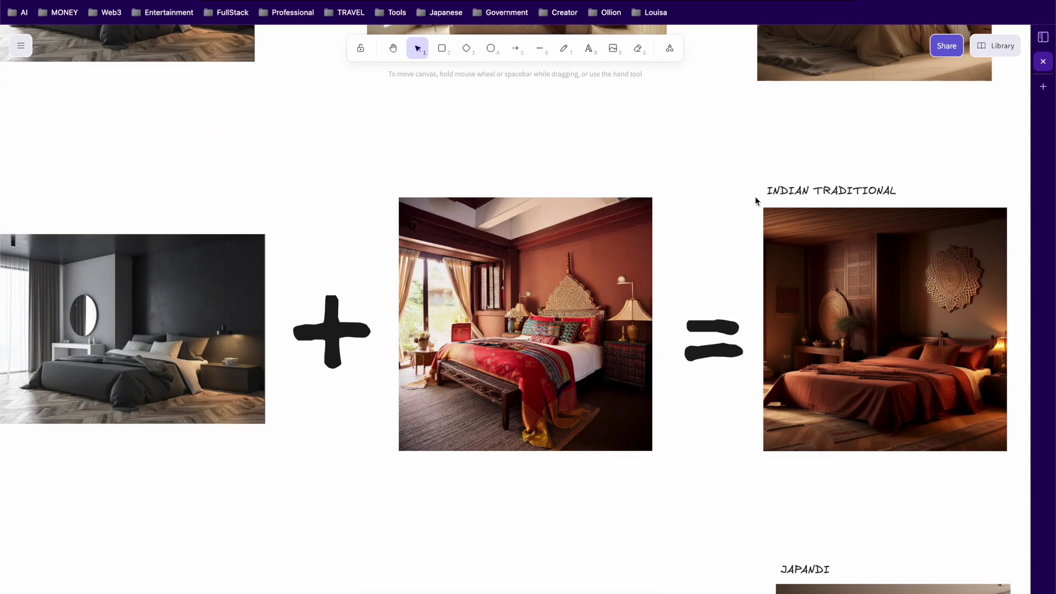
pyautogui.scroll(-10, 640, 451)
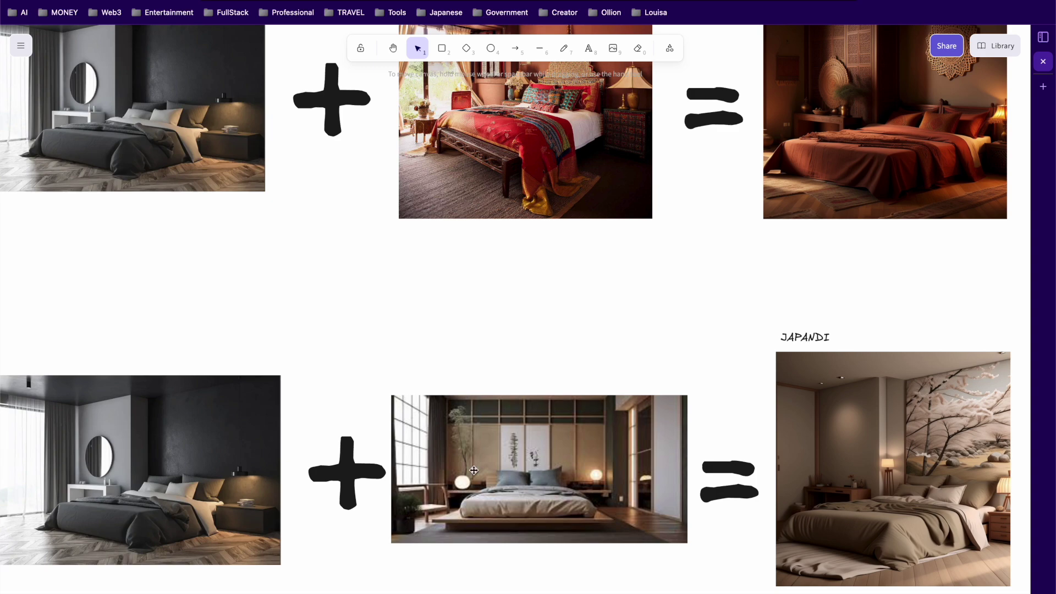
pyautogui.scroll(-5, 835, 446)
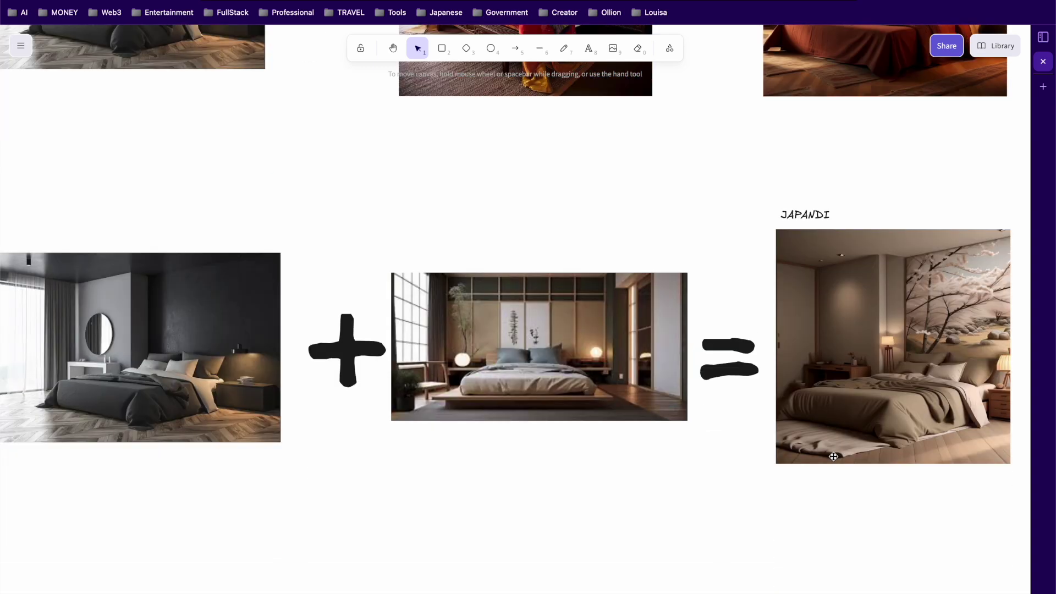
# Step: Review the complete Interior Design Transformer pipeline diagram from the base image to the final upscaled image
pyautogui.scroll(-3, 738, 471)
pyautogui.scroll(-6, 738, 472)
pyautogui.scroll(15, 873, 292)
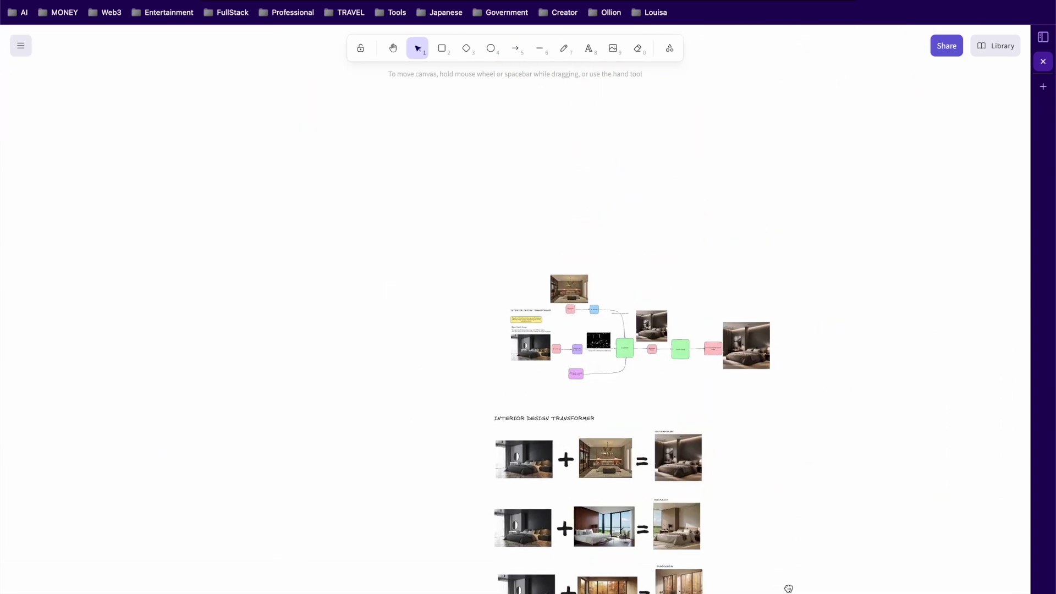
pyautogui.scroll(-9, 643, 511)
pyautogui.scroll(15, 641, 506)
pyautogui.scroll(-8, 575, 411)
pyautogui.scroll(3, 517, 470)
pyautogui.scroll(10, 513, 469)
pyautogui.scroll(2, 544, 478)
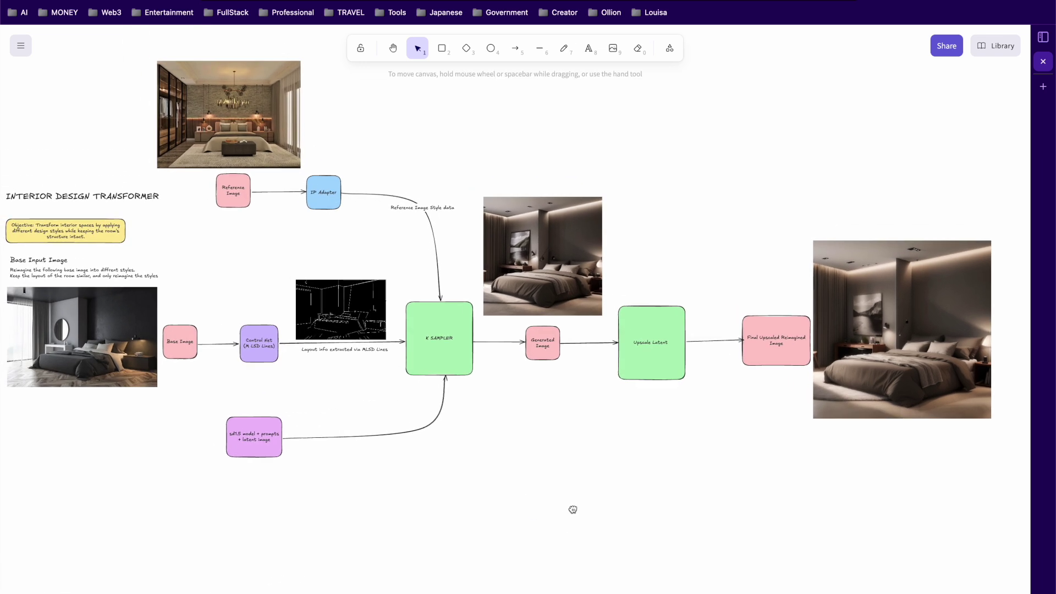